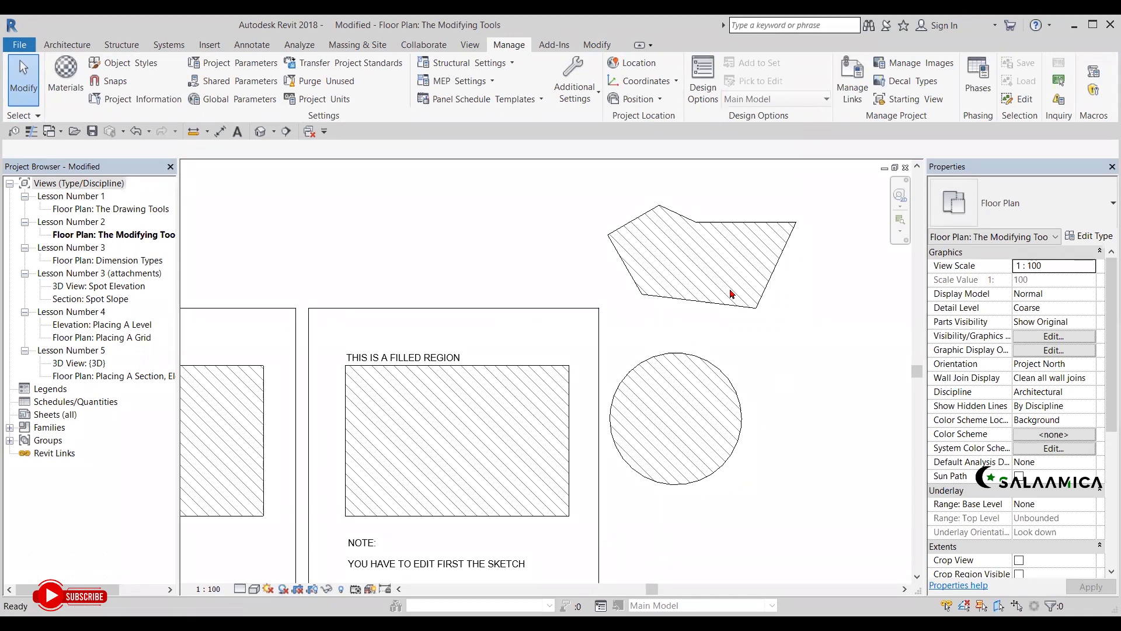
pyautogui.click(730, 290)
pyautogui.press('Escape')
pyautogui.click(731, 293)
pyautogui.press('Escape')
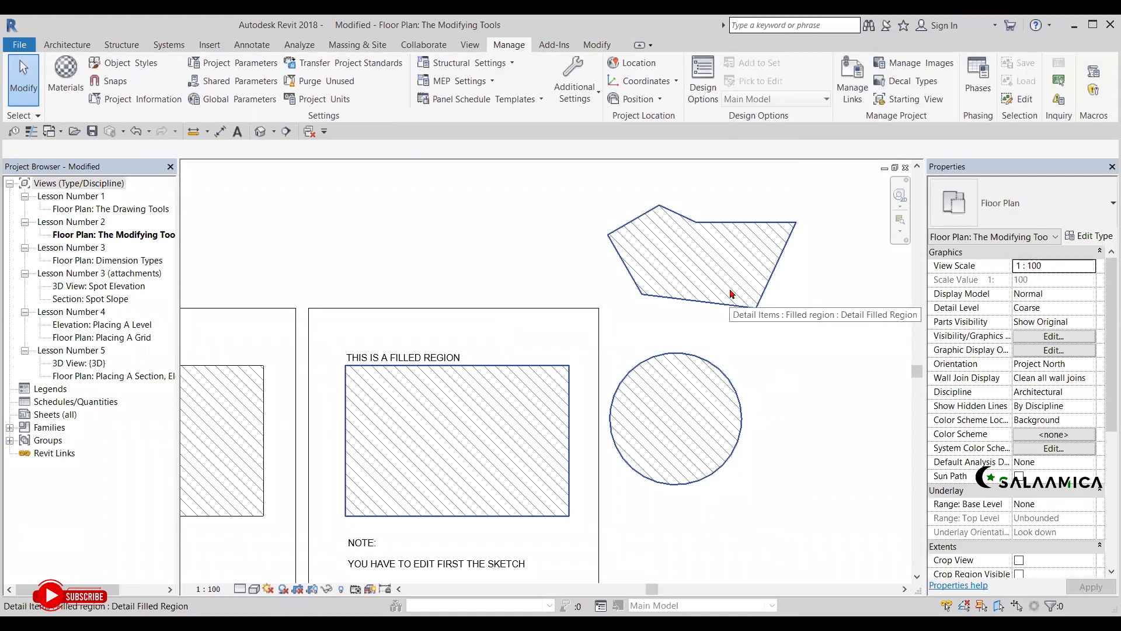
# Examine Exercise # 1 of the Trim/Extend single element lesson, comparing the finished floor plan with the plan marked Remove.
pyautogui.scroll(-5, 736, 241)
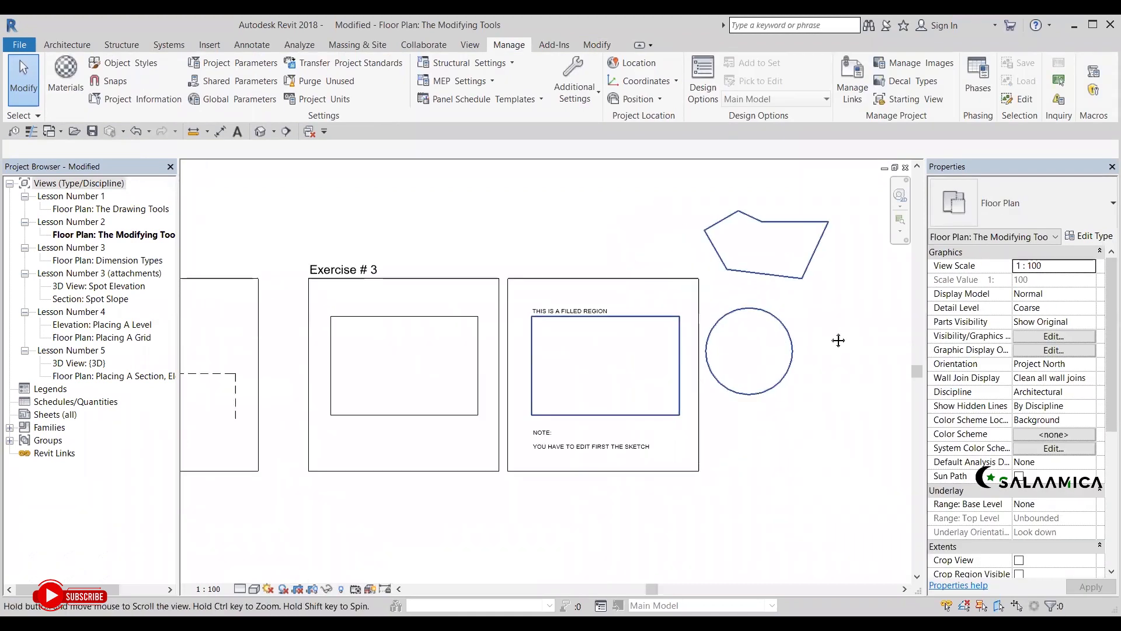
pyautogui.scroll(-3, 734, 239)
pyautogui.scroll(3, 445, 327)
pyautogui.moveTo(440, 305); pyautogui.dragTo(488, 299, button='middle')
pyautogui.scroll(4, 395, 365)
pyautogui.moveTo(398, 375); pyautogui.dragTo(462, 409, button='middle')
pyautogui.scroll(1, 427, 377)
pyautogui.moveTo(506, 339); pyautogui.dragTo(369, 357, button='middle')
pyautogui.scroll(-1, 369, 356)
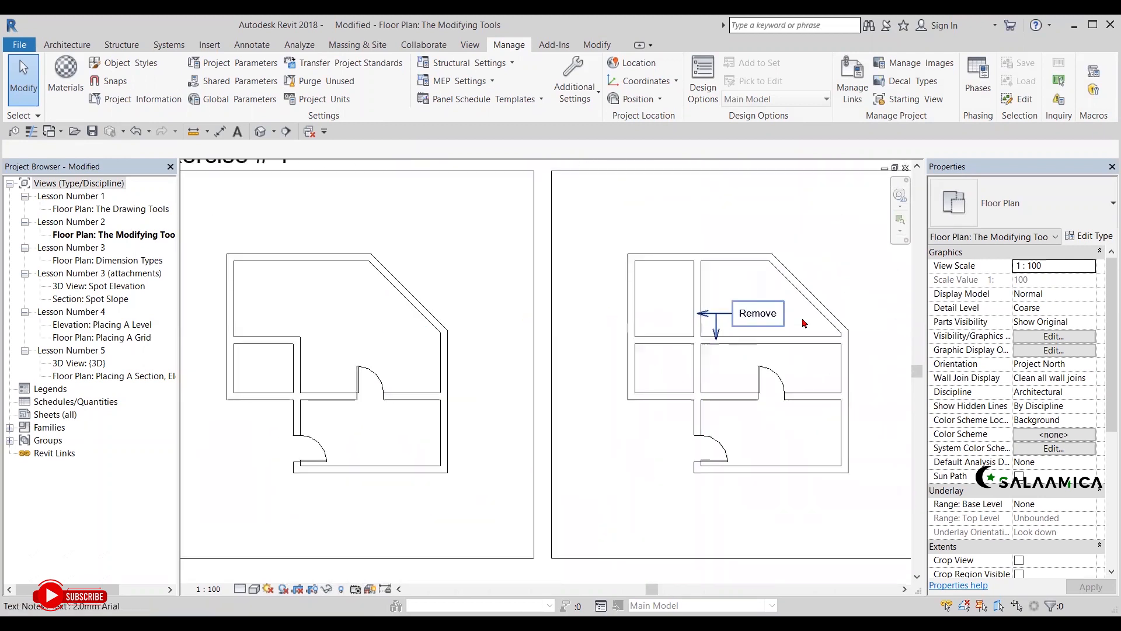
pyautogui.scroll(3, 797, 321)
pyautogui.scroll(-3, 511, 348)
pyautogui.moveTo(363, 358); pyautogui.dragTo(645, 501, button='middle')
pyautogui.moveTo(484, 418); pyautogui.dragTo(401, 341, button='middle')
pyautogui.moveTo(470, 335); pyautogui.dragTo(498, 372, button='middle')
pyautogui.moveTo(588, 300); pyautogui.dragTo(585, 308, button='middle')
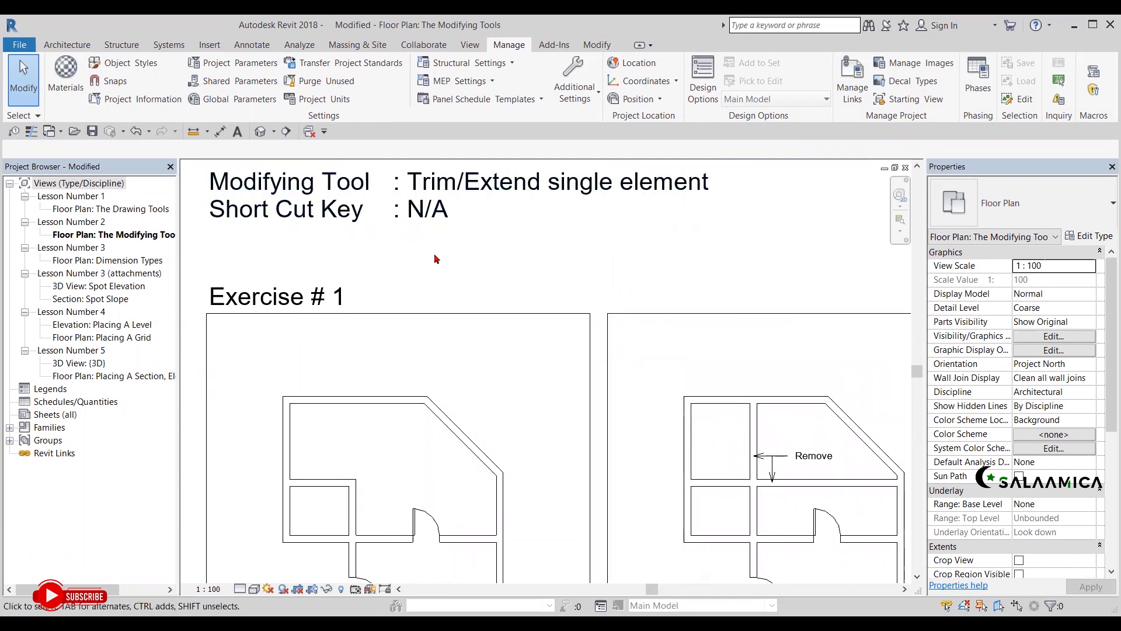
pyautogui.moveTo(444, 260); pyautogui.dragTo(425, 132, button='middle')
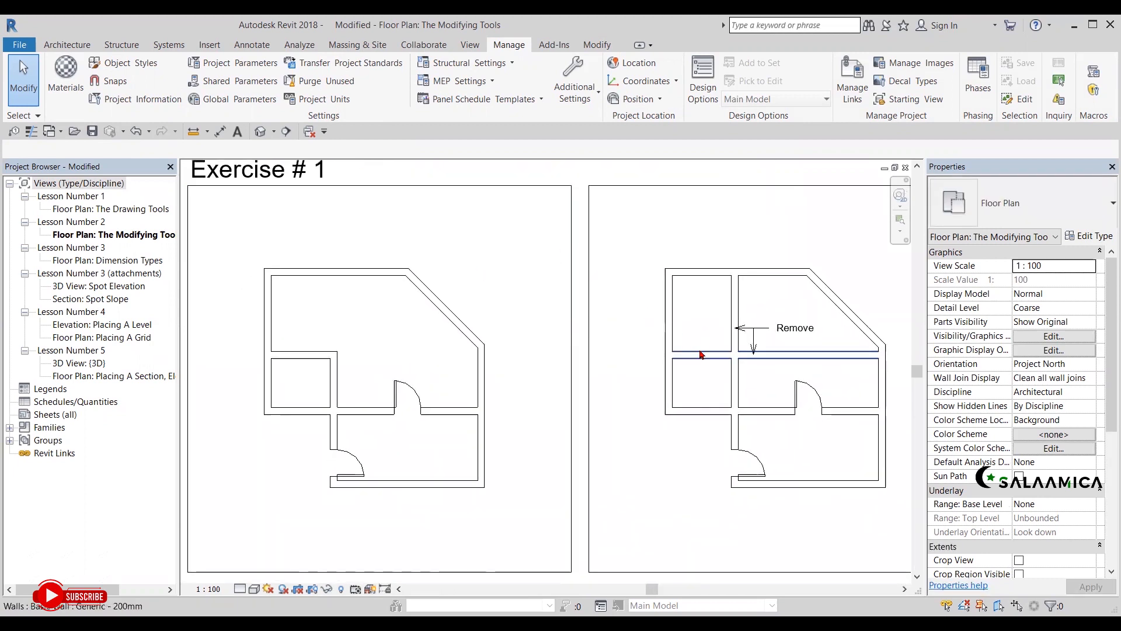
pyautogui.click(698, 354)
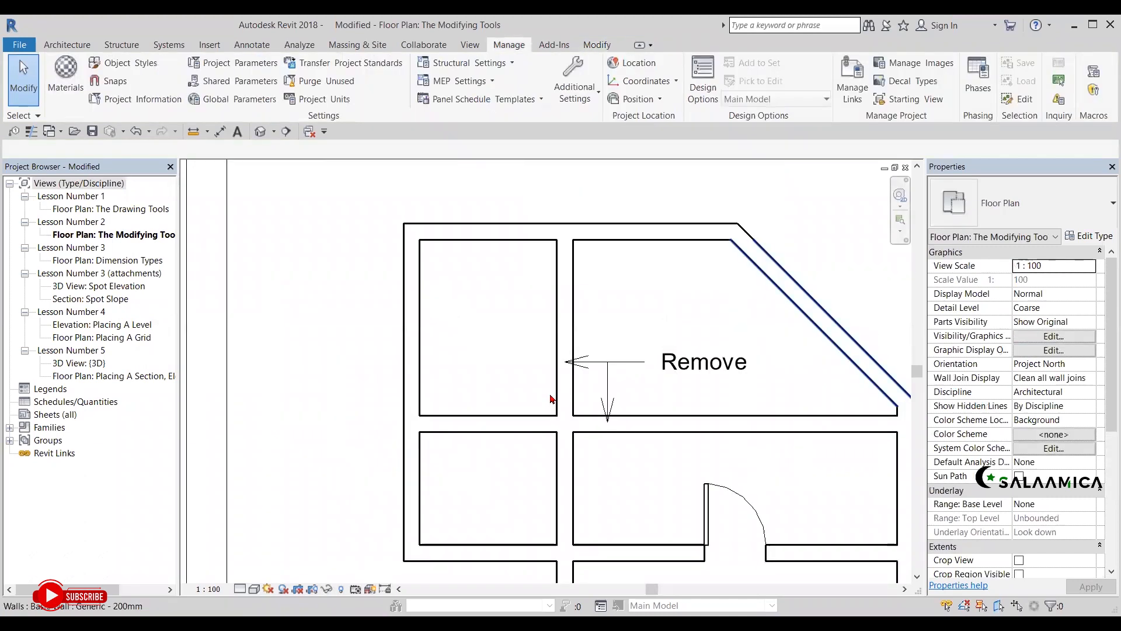
pyautogui.scroll(3, 607, 345)
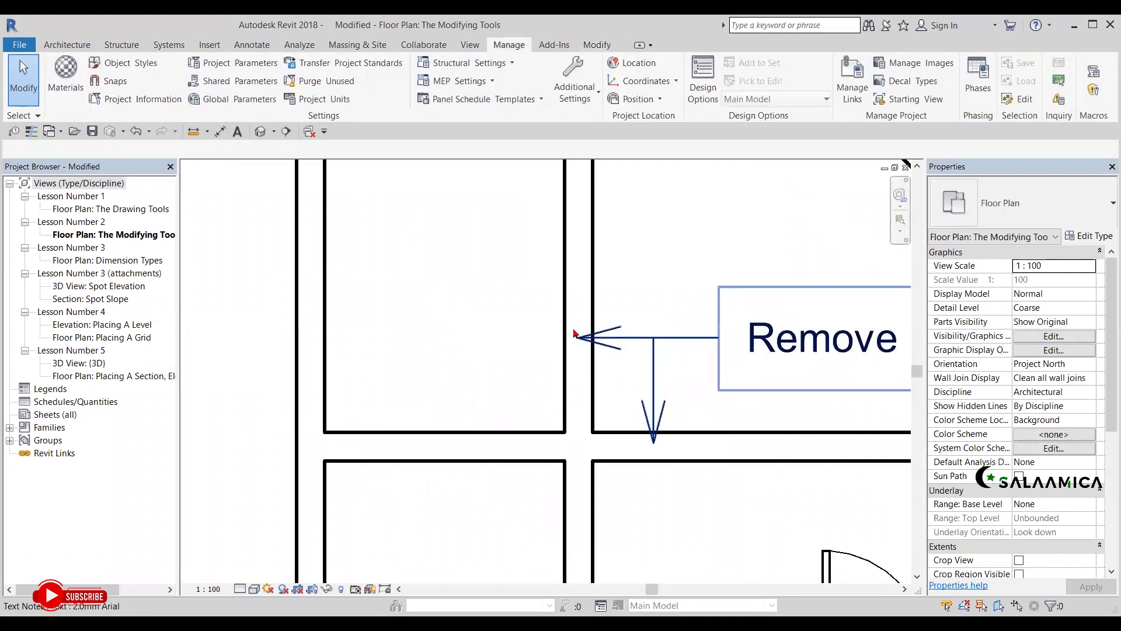
# Draw a diagonal thin detail line about 680 mm long beside the vertical interior wall, above the Remove note.
pyautogui.moveTo(601, 226); pyautogui.dragTo(547, 266)
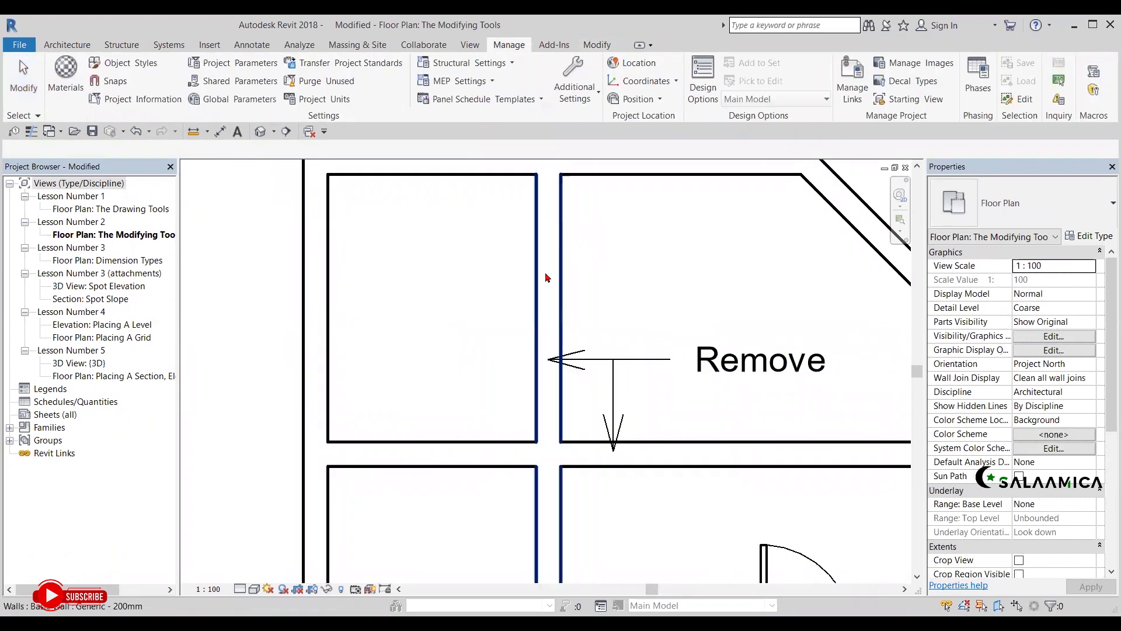
pyautogui.press('d')
pyautogui.press('e')
pyautogui.press('d')
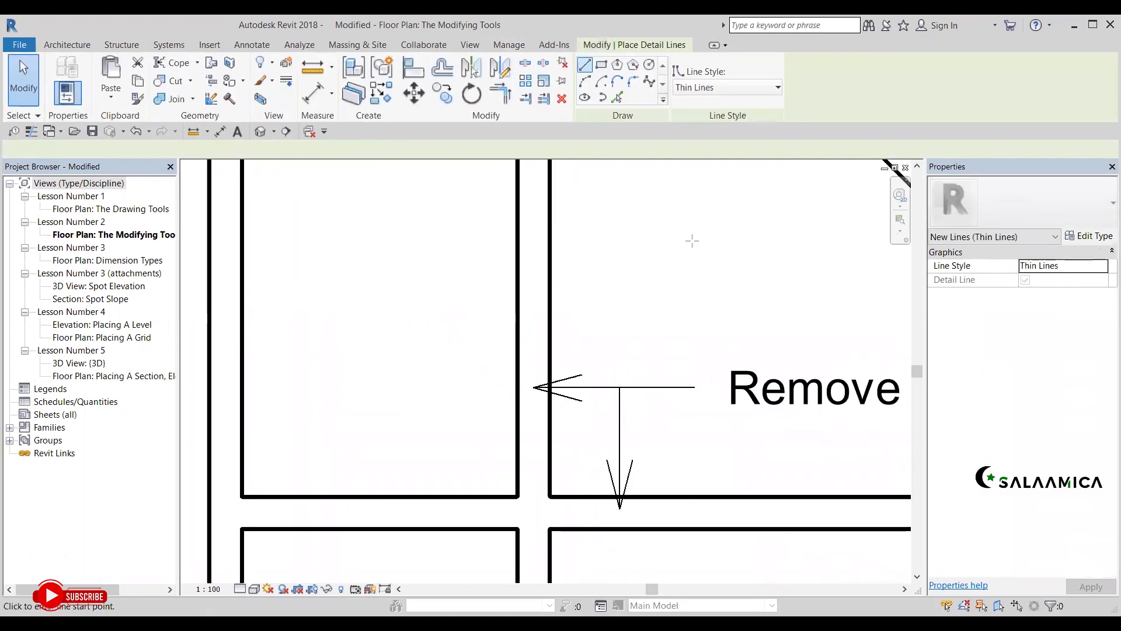
pyautogui.click(608, 311)
pyautogui.click(692, 241)
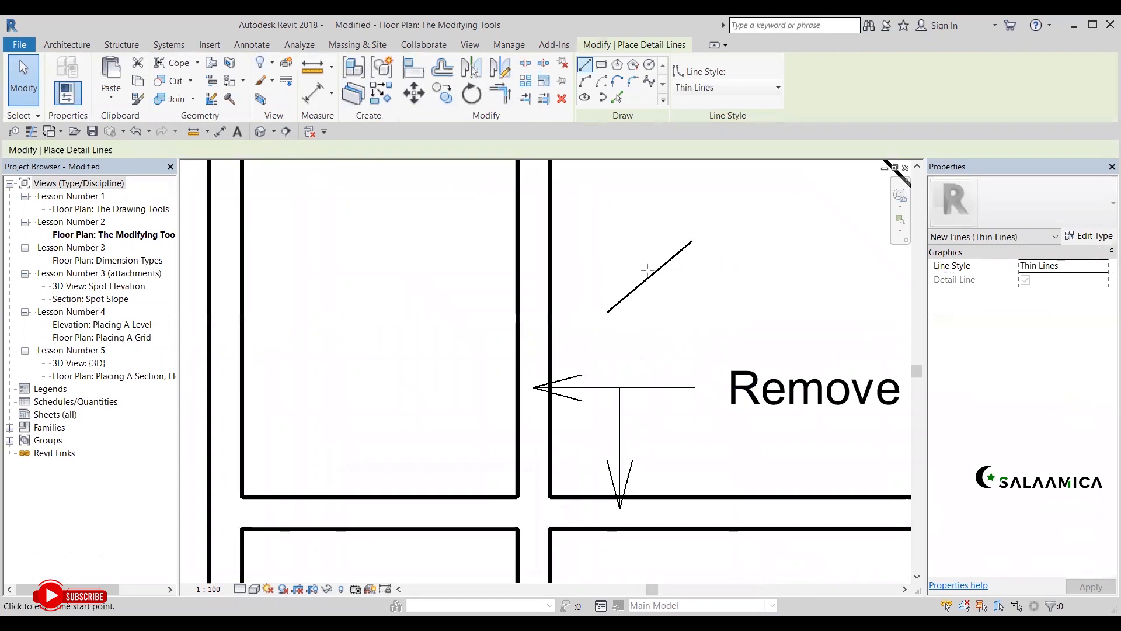
pyautogui.press('Escape')
pyautogui.press('Escape')
# Mirror the diagonal detail line about a vertical axis through its midpoint to form an X.
pyautogui.click(657, 272)
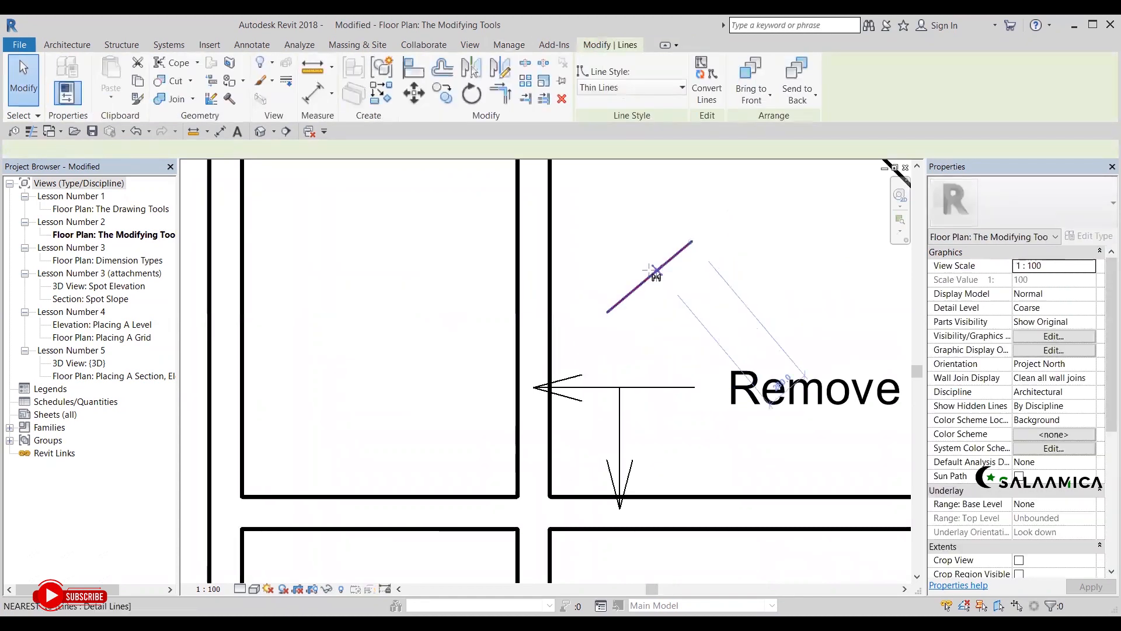
pyautogui.click(650, 276)
pyautogui.click(649, 293)
pyautogui.click(704, 296)
# Move the X marker onto the vertical interior wall segment above the horizontal interior wall.
pyautogui.moveTo(601, 235); pyautogui.dragTo(698, 318)
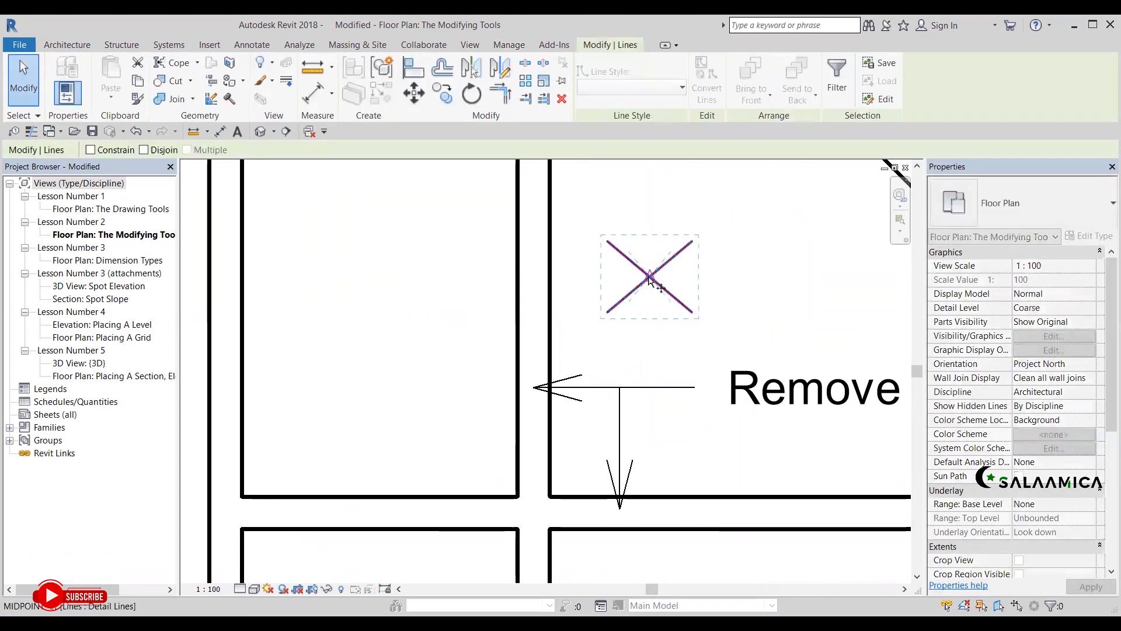
pyautogui.click(650, 276)
pyautogui.click(532, 276)
pyautogui.click(708, 232)
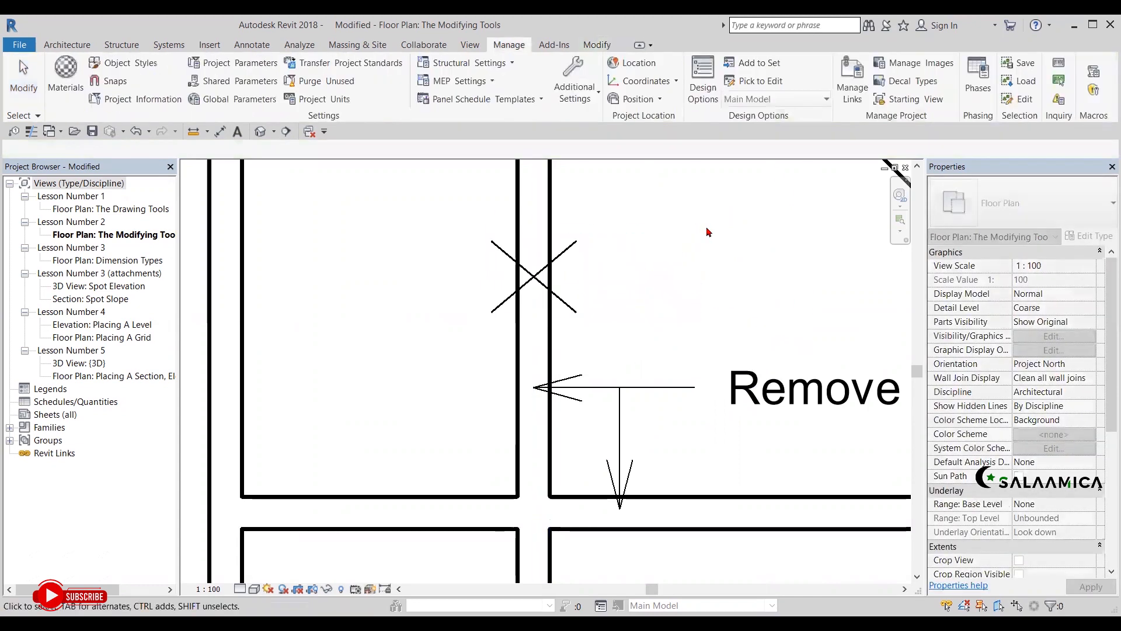
# Trim the vertical interior wall to the horizontal interior wall with Trim/Extend Single Element, keeping its lower part.
pyautogui.scroll(-4, 707, 230)
pyautogui.moveTo(716, 240); pyautogui.dragTo(678, 250, button='middle')
pyautogui.scroll(-1, 670, 240)
pyautogui.scroll(2, 664, 283)
pyautogui.scroll(-2, 643, 283)
pyautogui.scroll(-1, 686, 282)
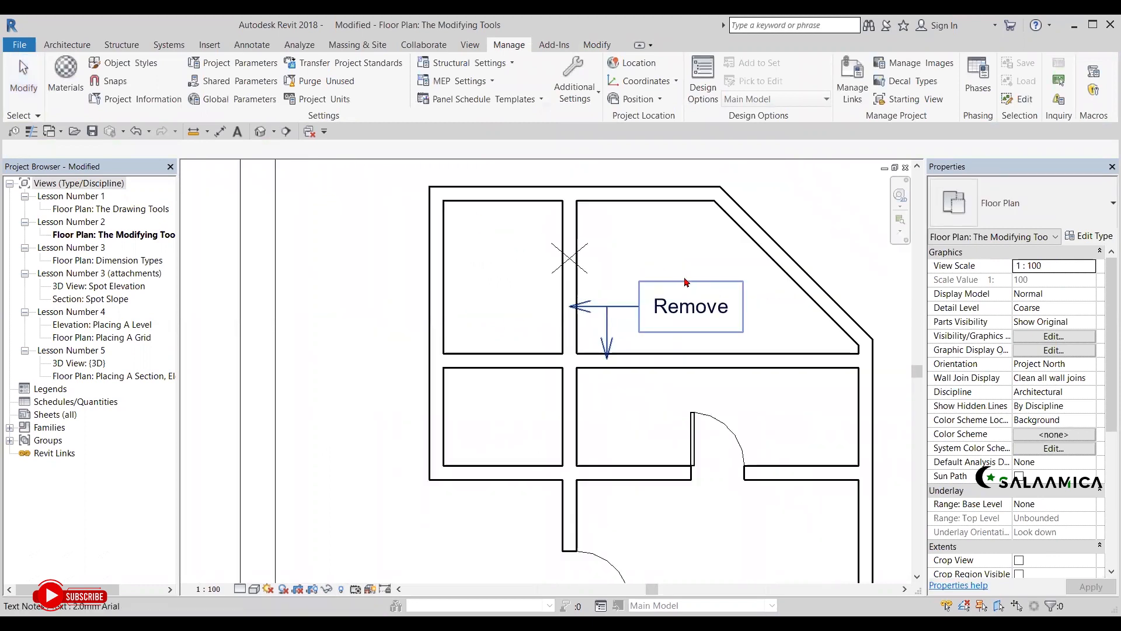
pyautogui.moveTo(508, 292); pyautogui.dragTo(611, 283, button='middle')
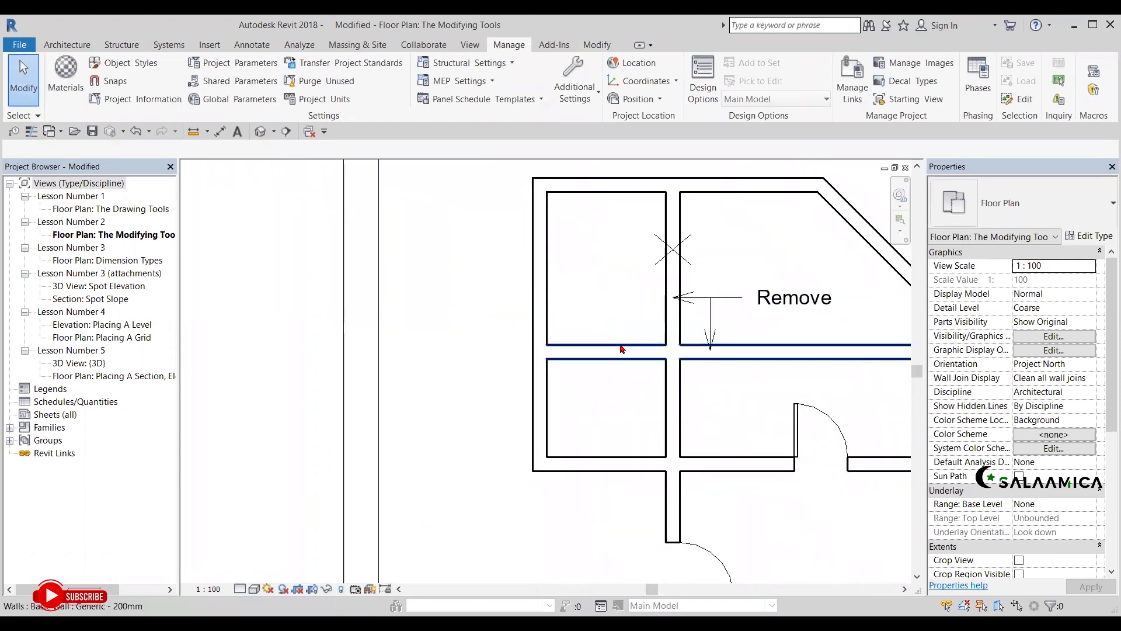
pyautogui.click(622, 349)
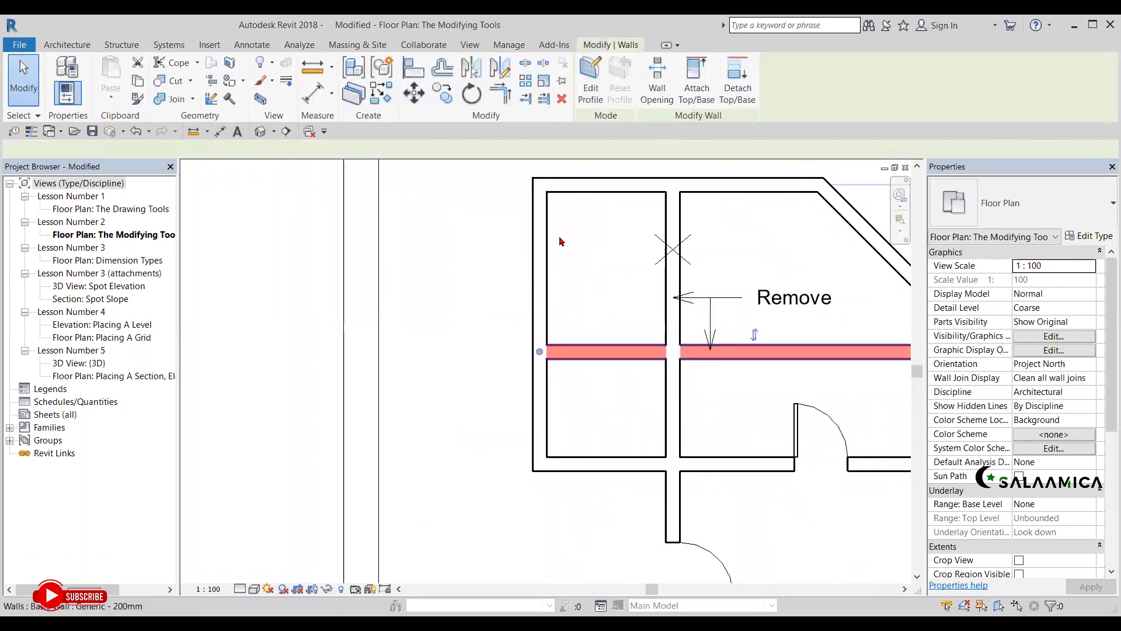
pyautogui.click(525, 100)
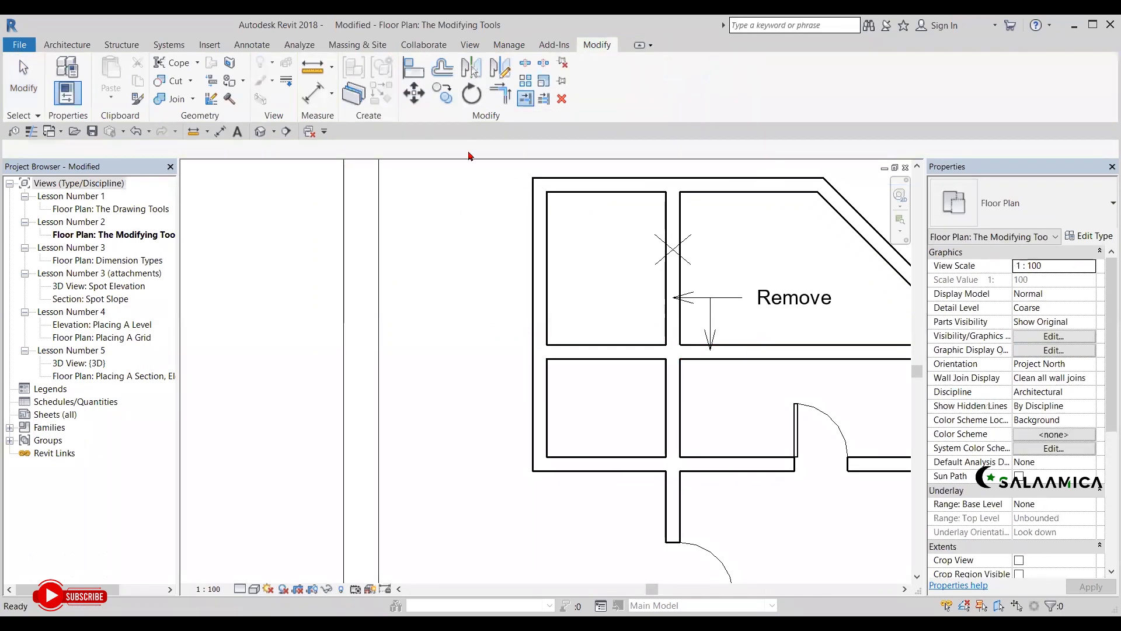
pyautogui.scroll(-2, 495, 210)
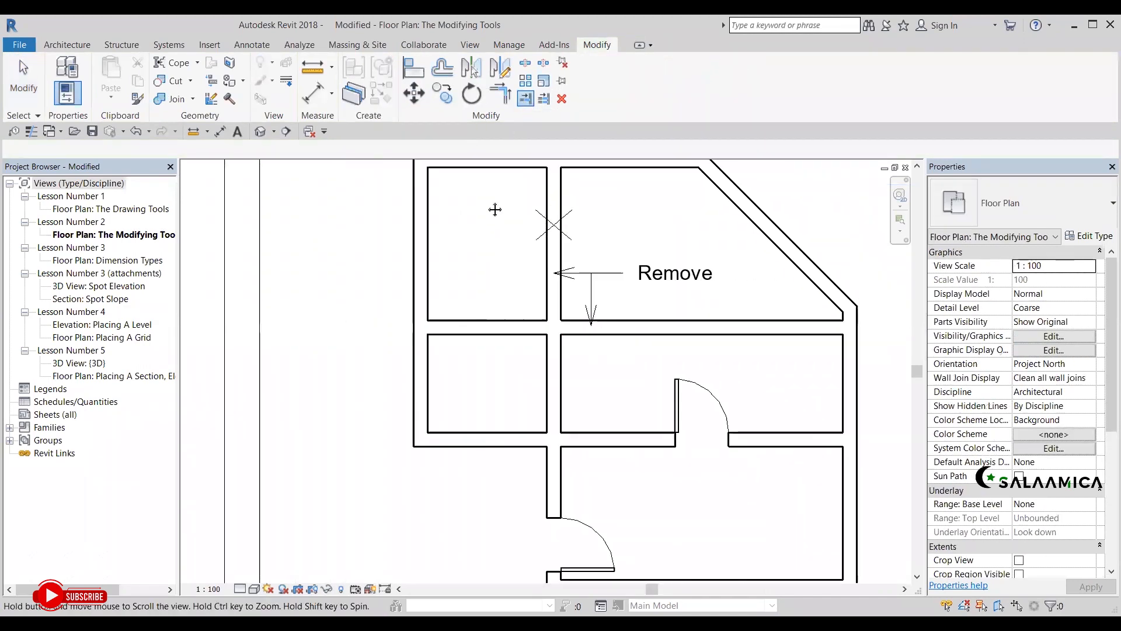
pyautogui.scroll(3, 395, 326)
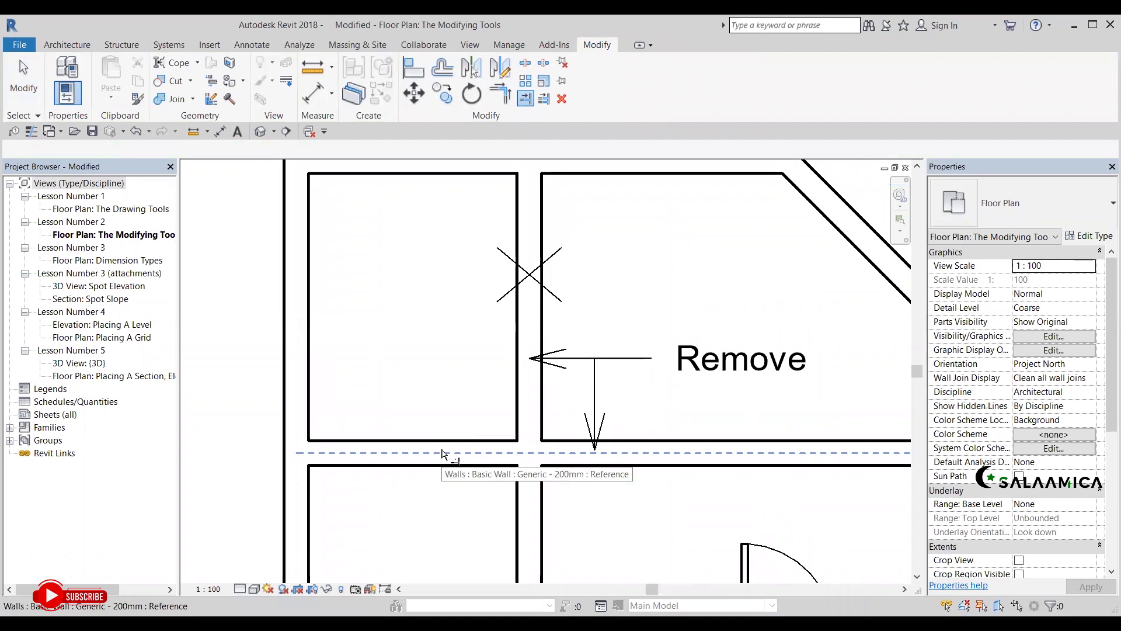
pyautogui.click(442, 453)
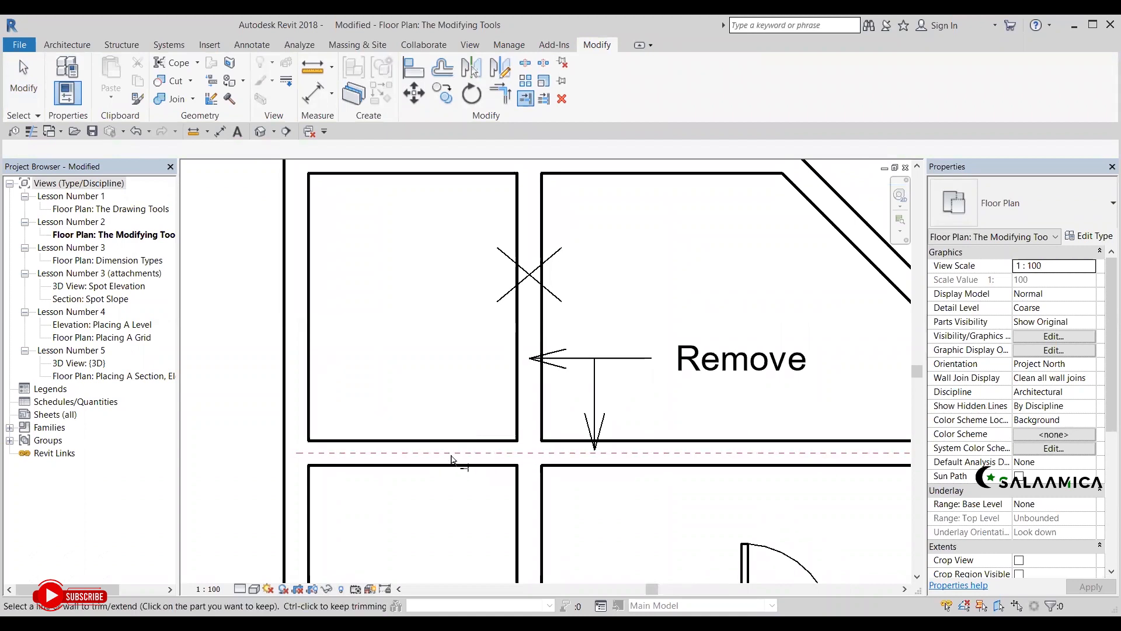
pyautogui.click(529, 507)
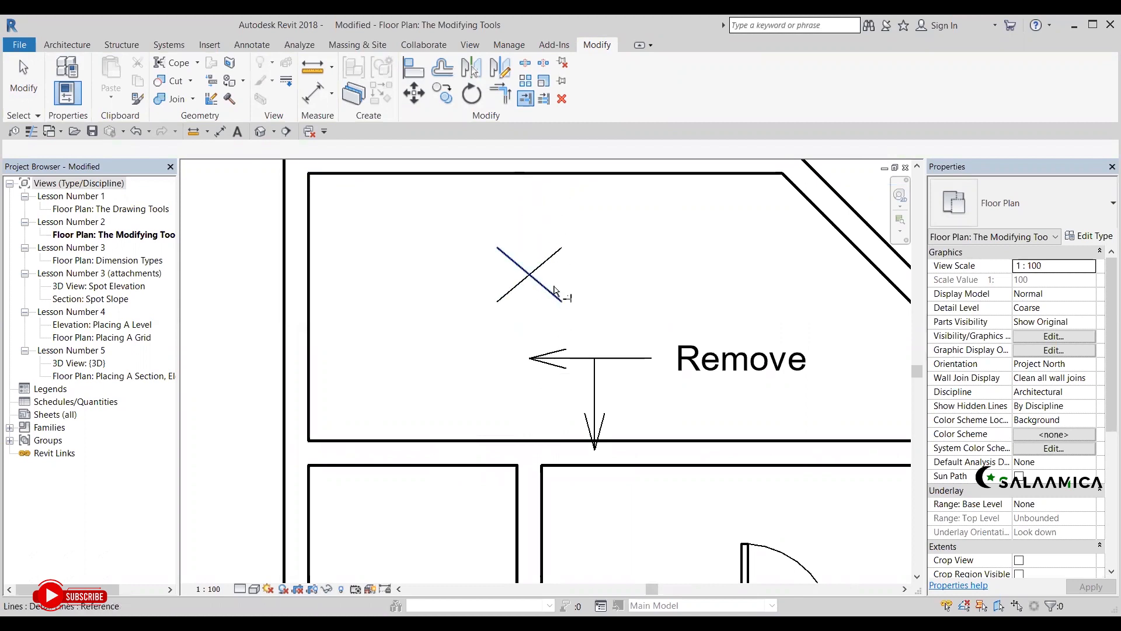
# Undo the trim and repeat it on the vertical wall, using the horizontal wall as boundary and keeping the part below.
pyautogui.hotkey('ctrl', 'z')
pyautogui.press('Escape')
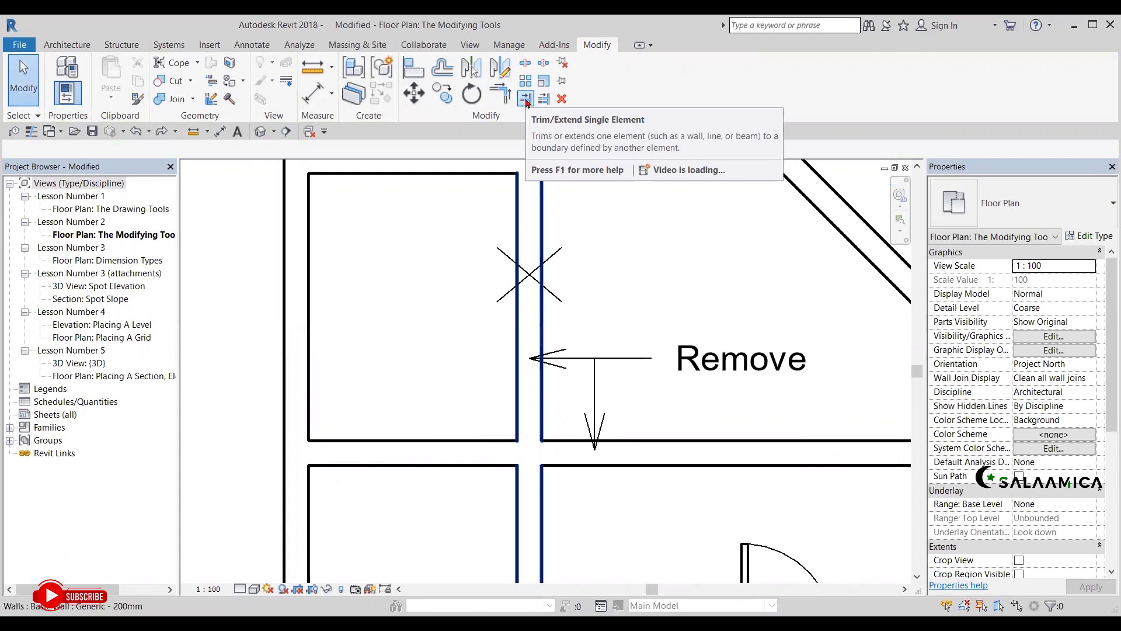
pyautogui.click(525, 99)
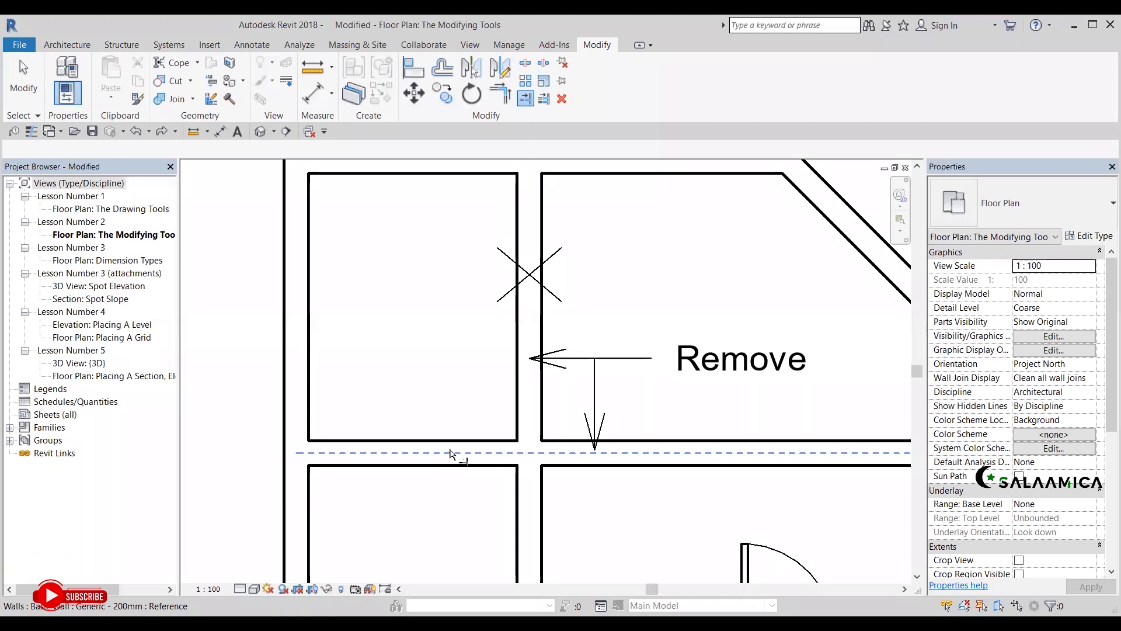
pyautogui.click(454, 453)
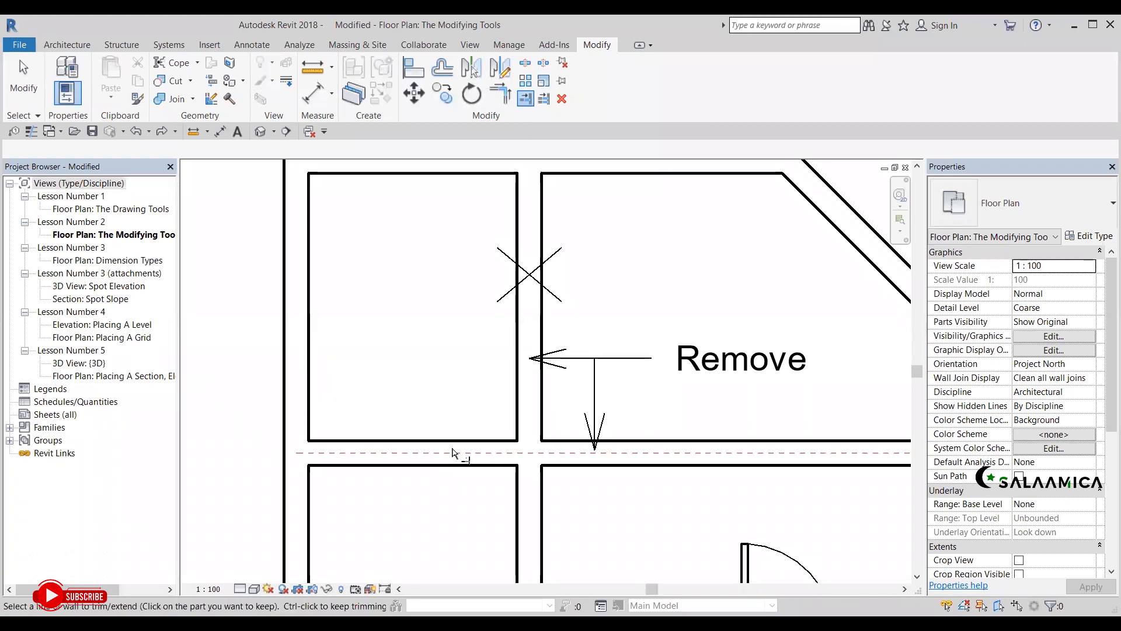
pyautogui.moveTo(471, 499); pyautogui.dragTo(476, 398, button='middle')
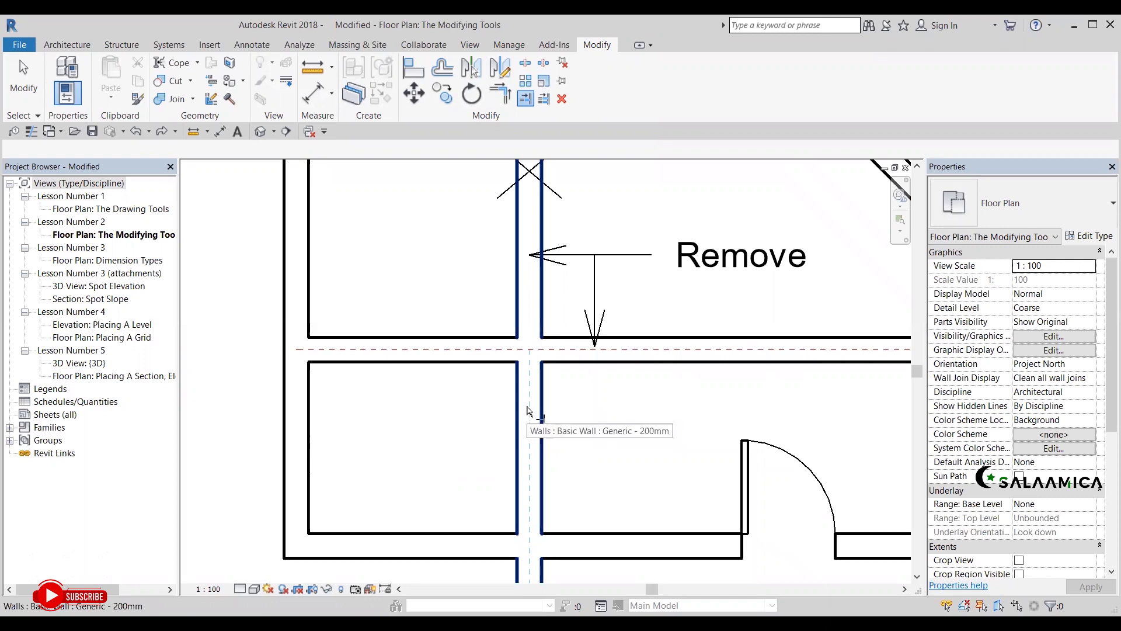
pyautogui.click(529, 411)
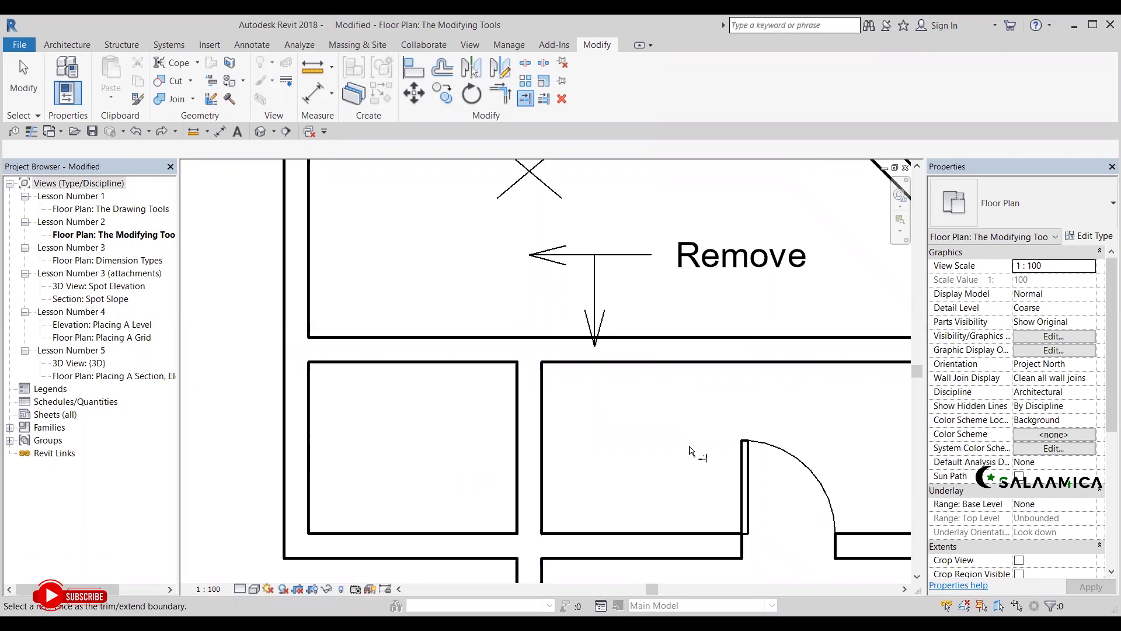
# Move the X marker onto the horizontal interior wall segment to the right of the vertical interior wall.
pyautogui.scroll(-3, 686, 438)
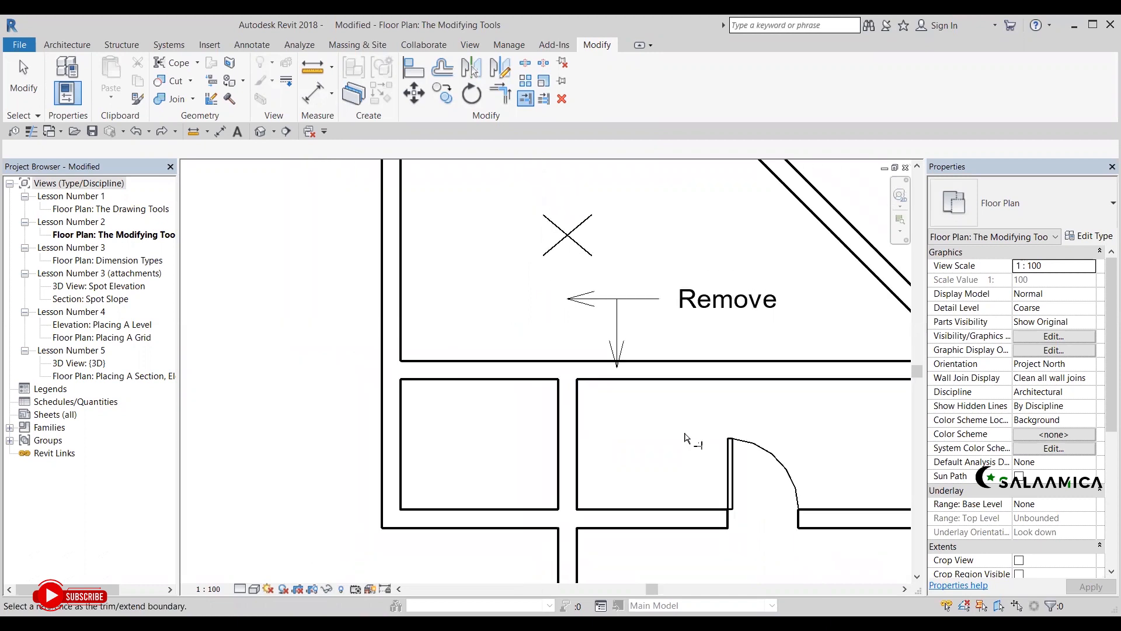
pyautogui.moveTo(714, 405); pyautogui.dragTo(608, 365, button='middle')
pyautogui.scroll(2, 489, 239)
pyautogui.press('Escape')
pyautogui.scroll(1, 489, 239)
pyautogui.moveTo(391, 291); pyautogui.dragTo(503, 226)
pyautogui.keyDown('ctrl'); pyautogui.moveTo(638, 373); pyautogui.dragTo(723, 489); pyautogui.keyUp('ctrl')
pyautogui.click(697, 292)
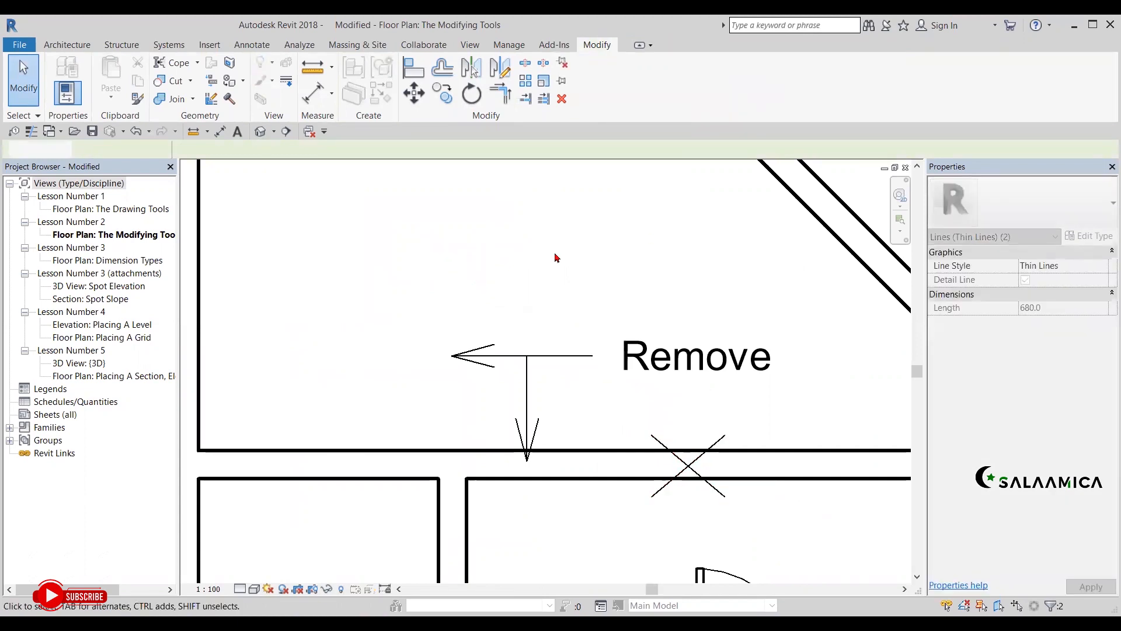
pyautogui.scroll(-2, 478, 230)
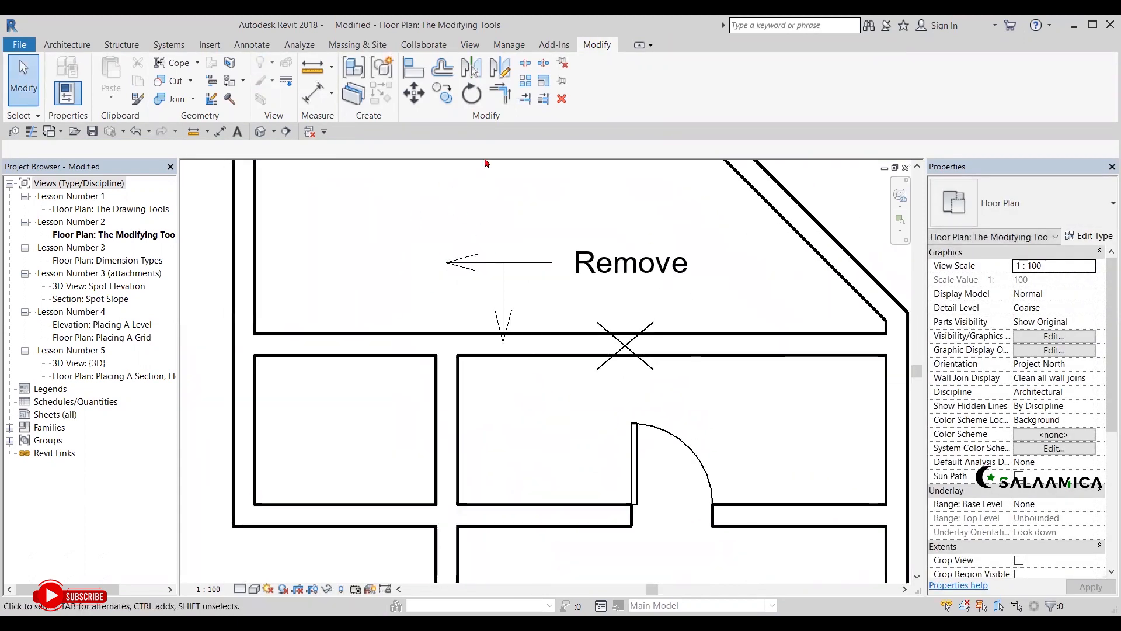
# Trim the horizontal interior wall to the vertical interior wall with Trim/Extend Single Element, keeping its left part.
pyautogui.click(525, 100)
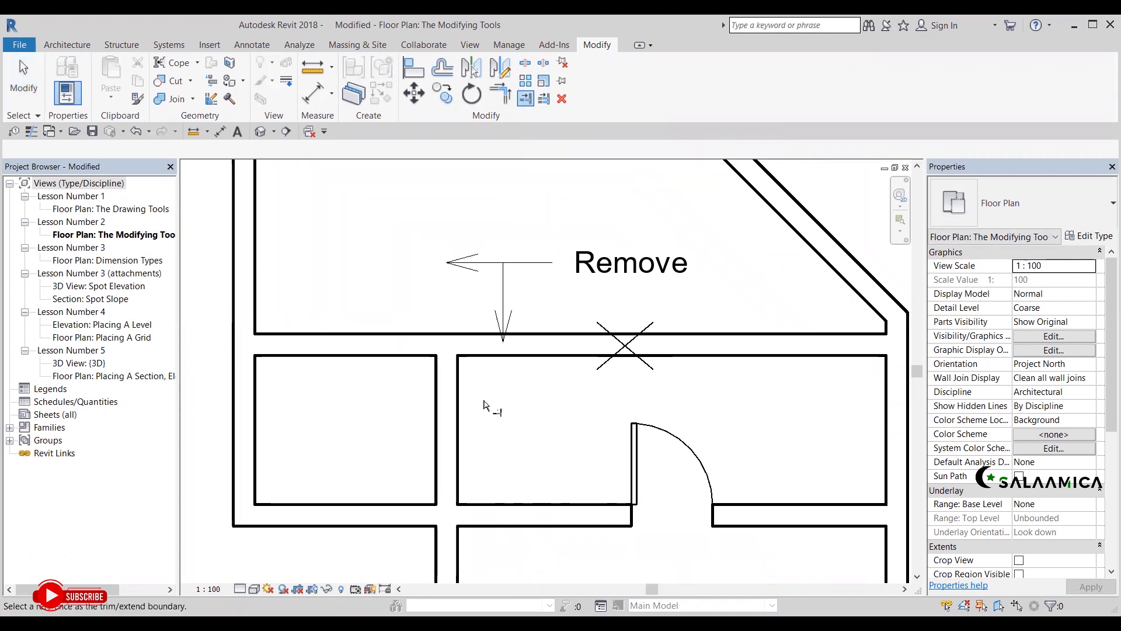
pyautogui.click(447, 400)
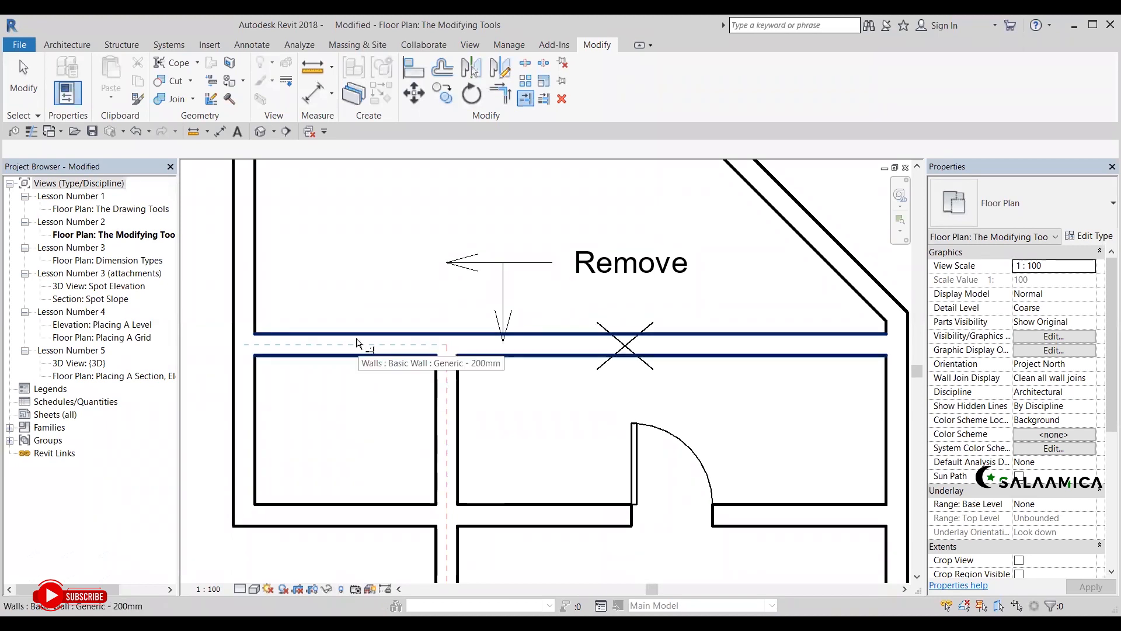
pyautogui.click(359, 343)
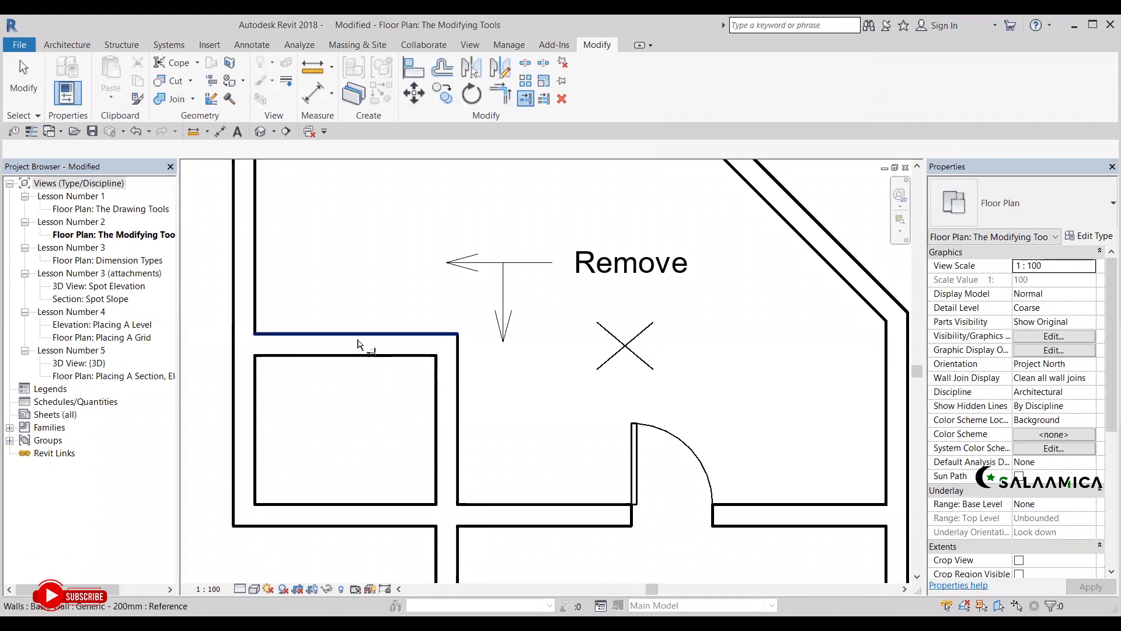
pyautogui.press('Escape')
pyautogui.press('Escape')
# Undo both interior wall trims and the X marker's move to the horizontal wall.
pyautogui.scroll(-5, 620, 292)
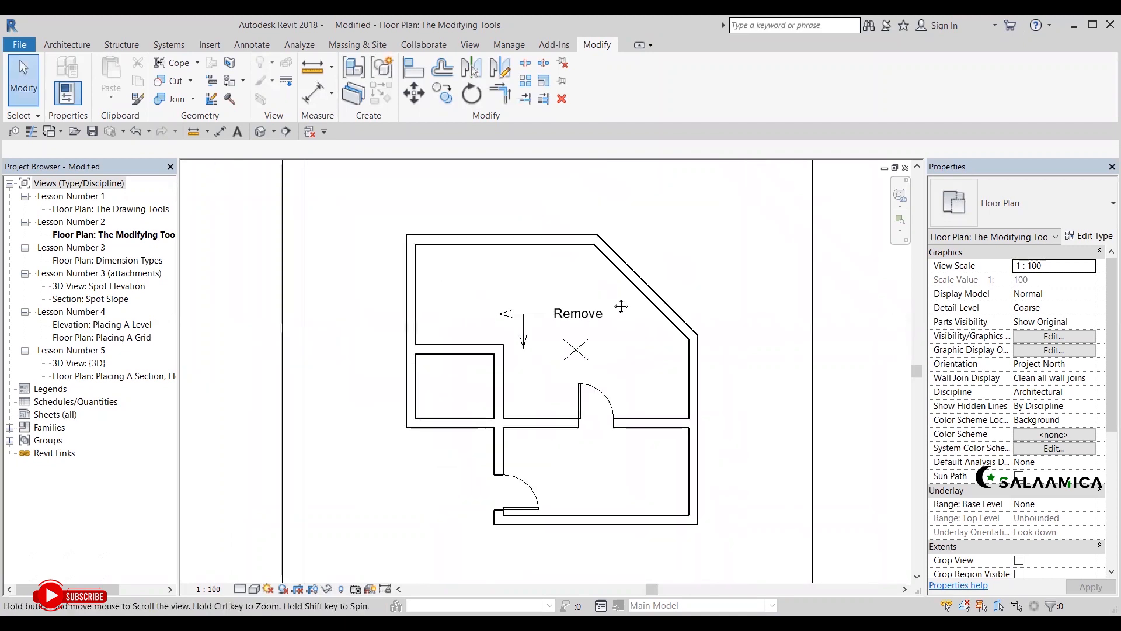
pyautogui.scroll(-1, 620, 291)
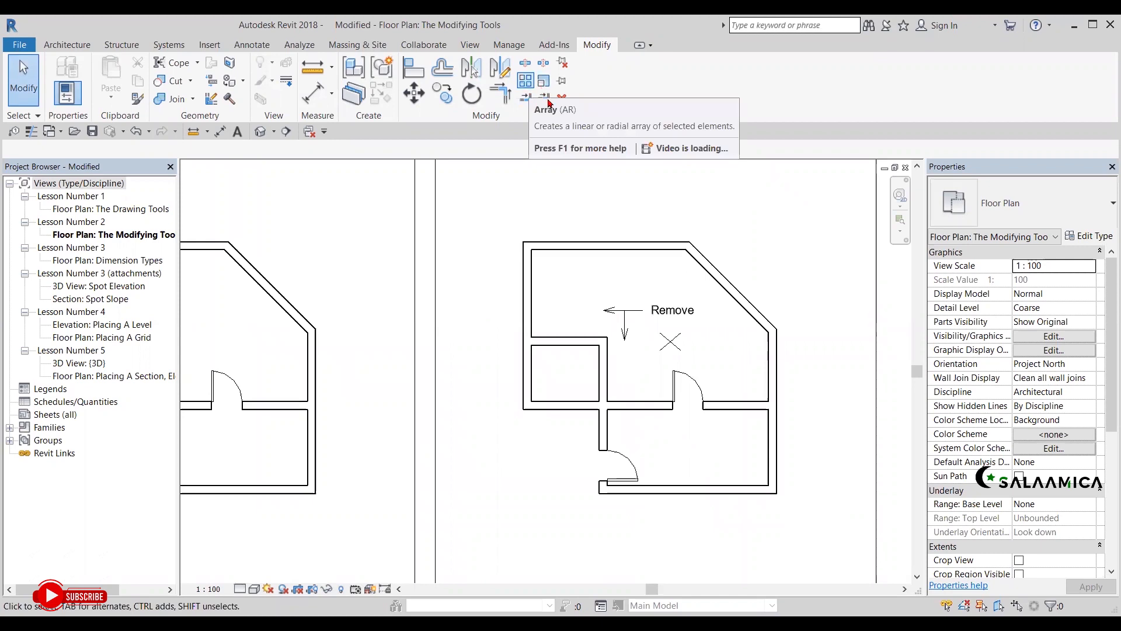
pyautogui.scroll(5, 673, 336)
pyautogui.scroll(-2, 638, 345)
pyautogui.moveTo(578, 298); pyautogui.dragTo(514, 283, button='middle')
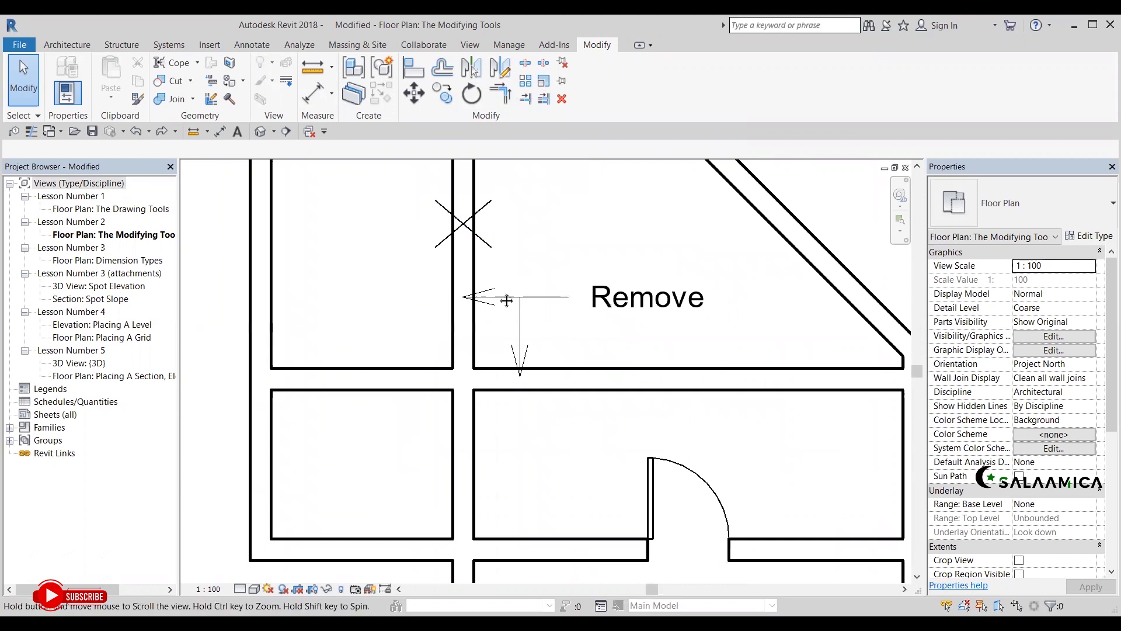
# Try Trim/Extend to Corner on the interior walls, keeping the left part of the horizontal wall and the lower part of the vertical wall.
pyautogui.scroll(2, 496, 263)
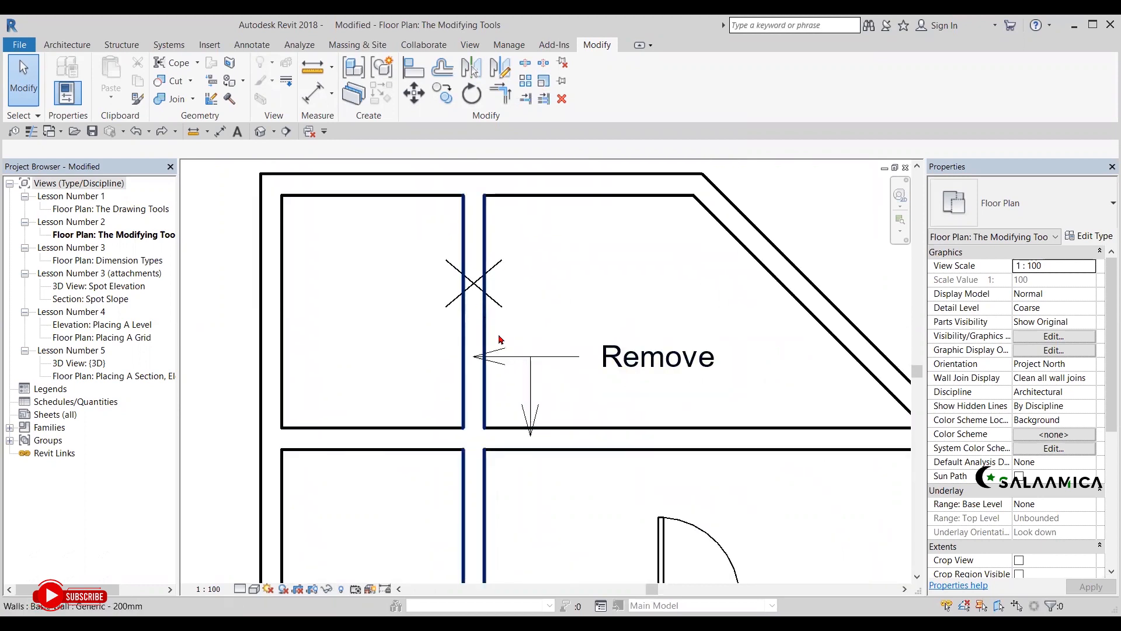
pyautogui.moveTo(528, 432); pyautogui.dragTo(604, 352, button='middle')
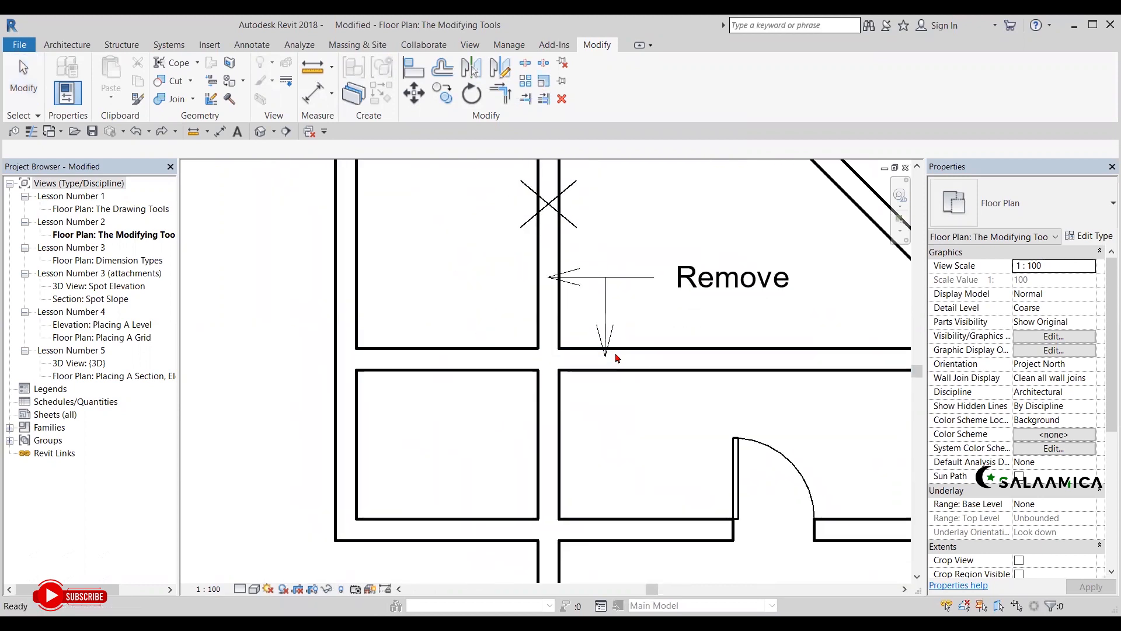
pyautogui.press('t')
pyautogui.press('r')
pyautogui.click(475, 369)
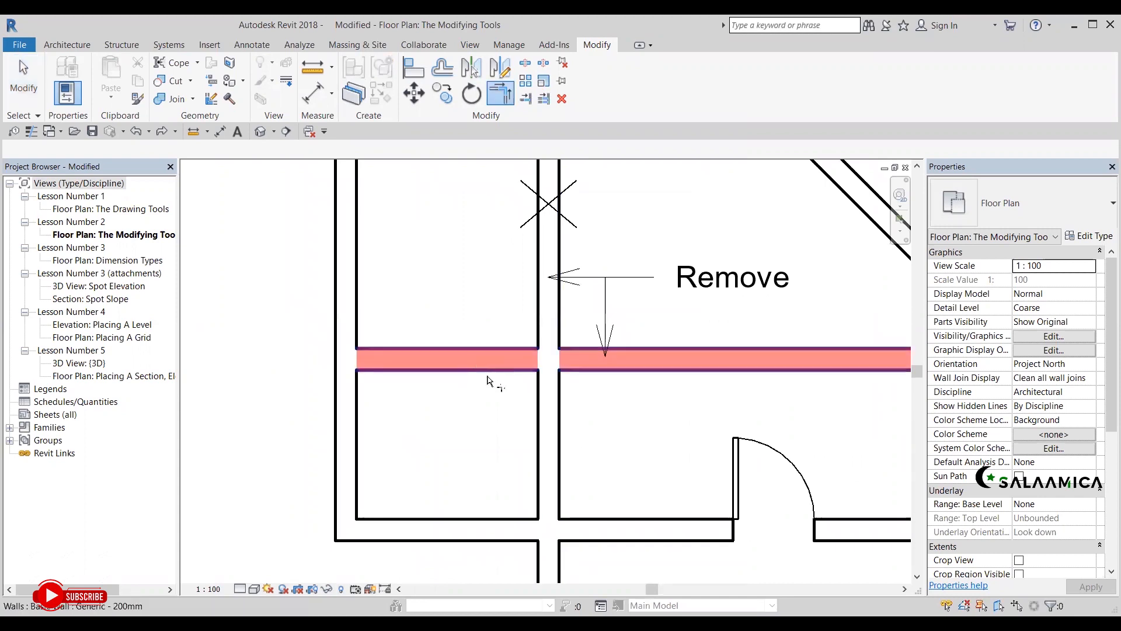
pyautogui.click(545, 446)
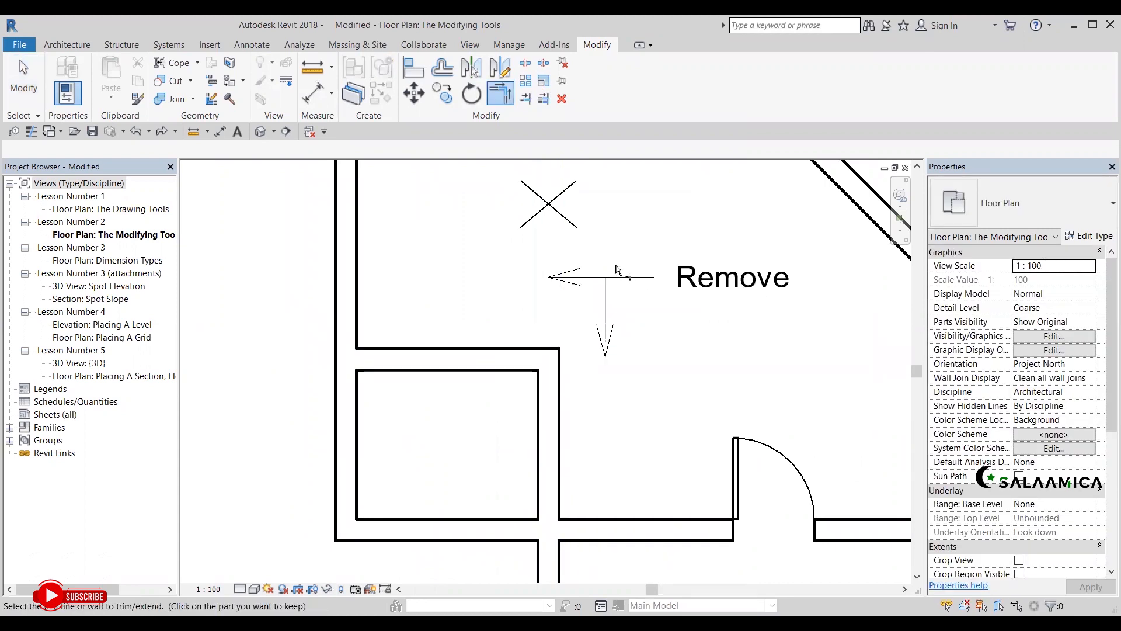
pyautogui.hotkey('ctrl', 'z')
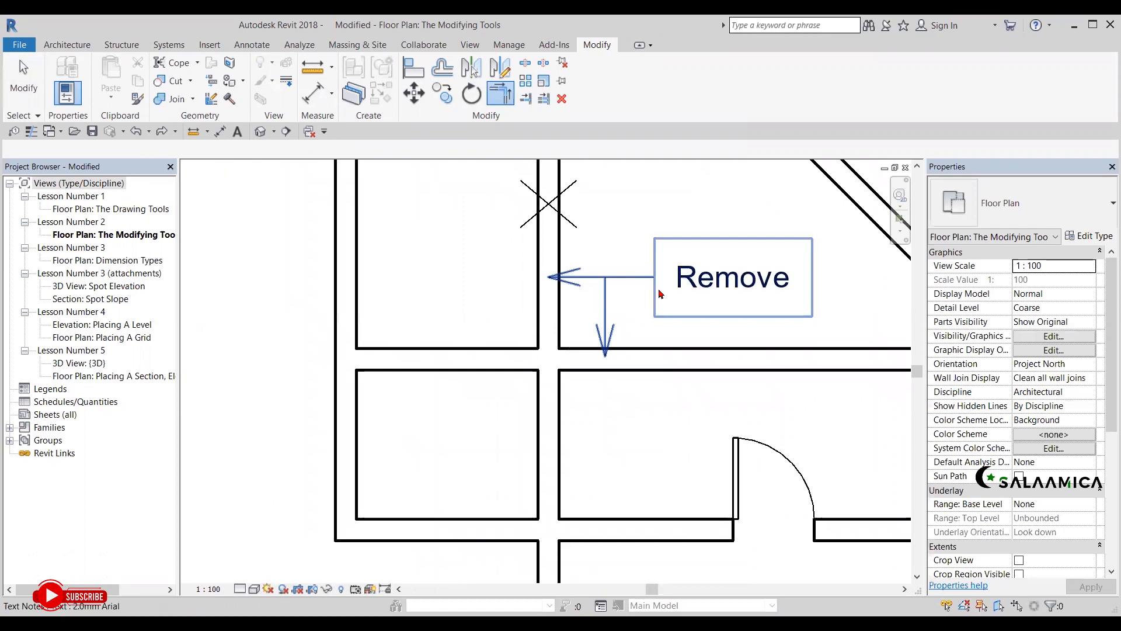
# Repeat the corner trim on the same two interior walls and undo it.
pyautogui.scroll(-1, 660, 289)
pyautogui.press('Escape')
pyautogui.press('t')
pyautogui.press('r')
pyautogui.click(516, 343)
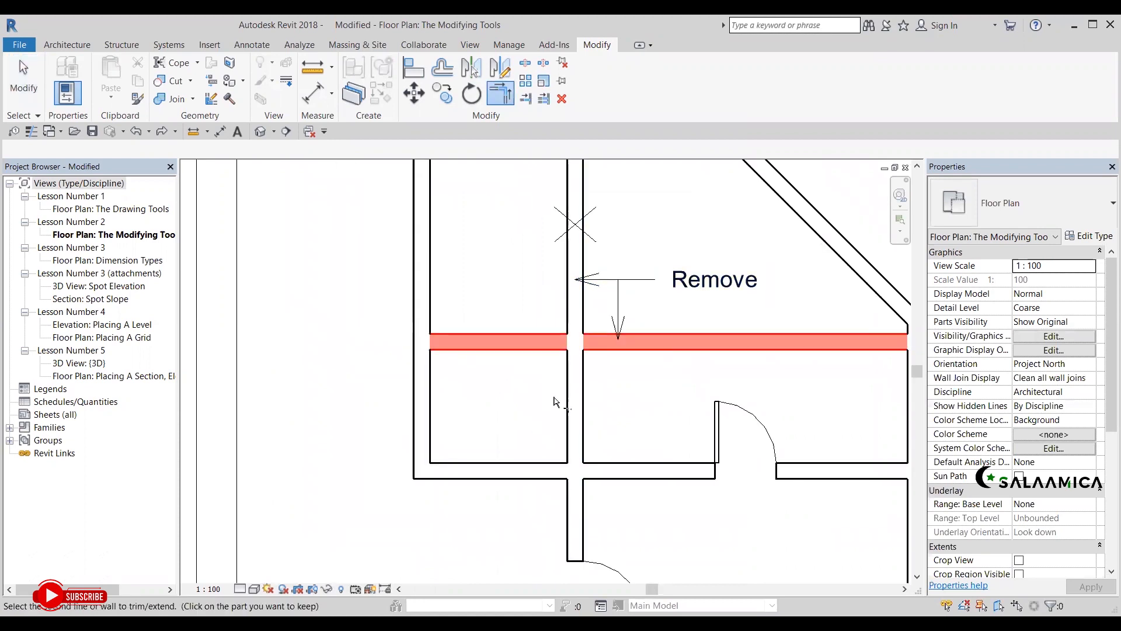
pyautogui.click(576, 417)
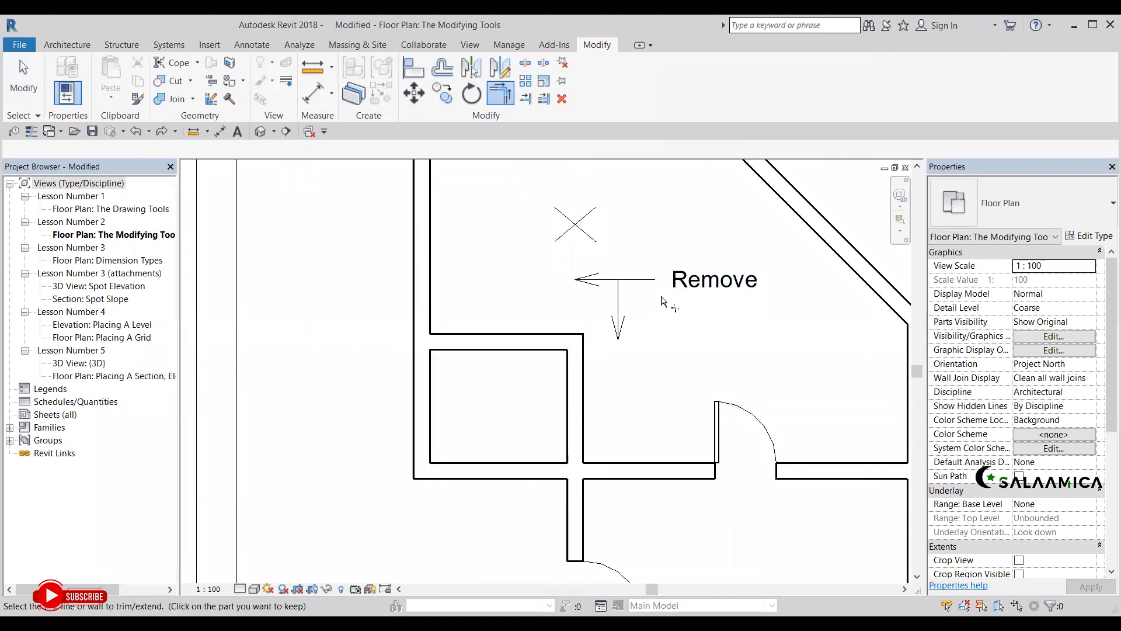
pyautogui.scroll(-1, 625, 226)
pyautogui.press('Escape')
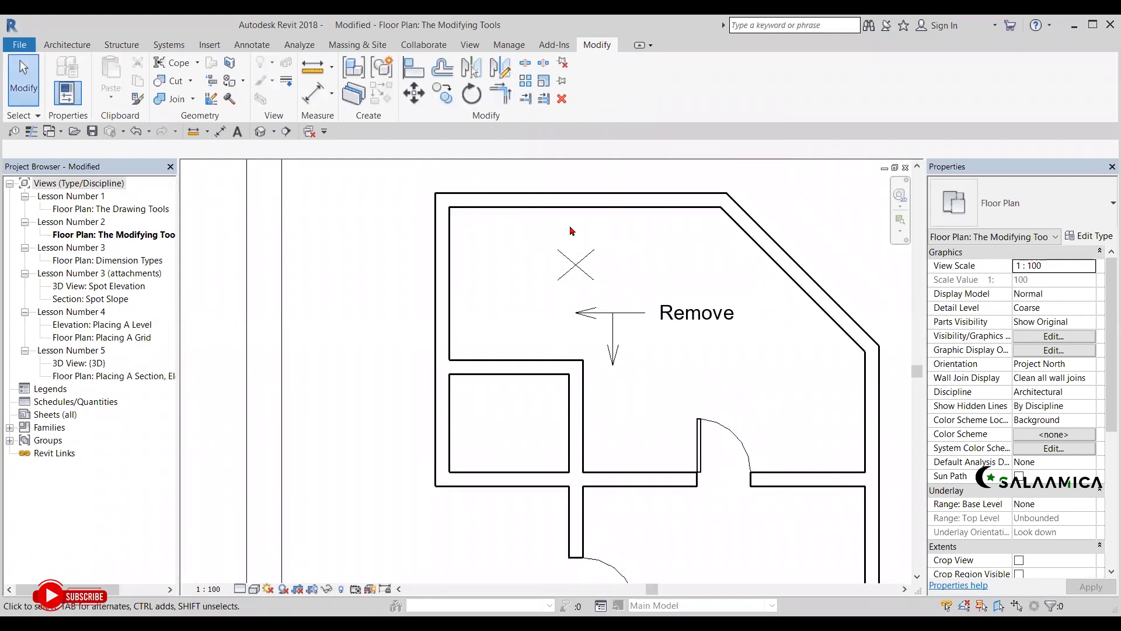
pyautogui.hotkey('ctrl', 'z')
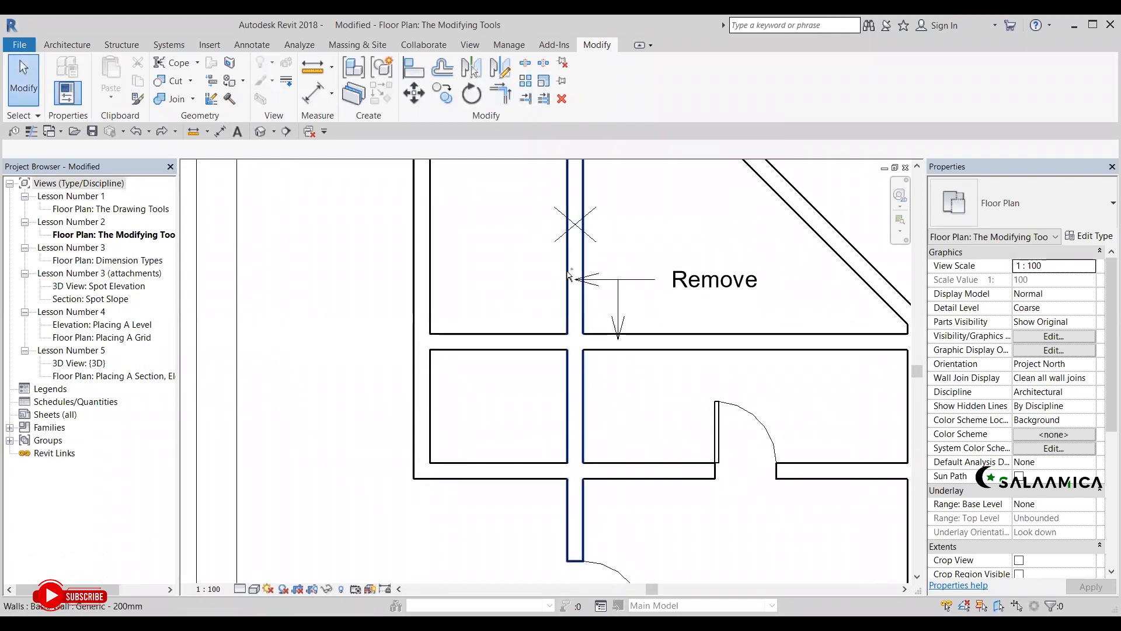
# Trim the interior walls into a corner with Trim/Extend to Corner, keeping the horizontal wall's left part and the vertical wall's lower part.
pyautogui.press('t')
pyautogui.press('r')
pyautogui.click(507, 359)
pyautogui.click(552, 408)
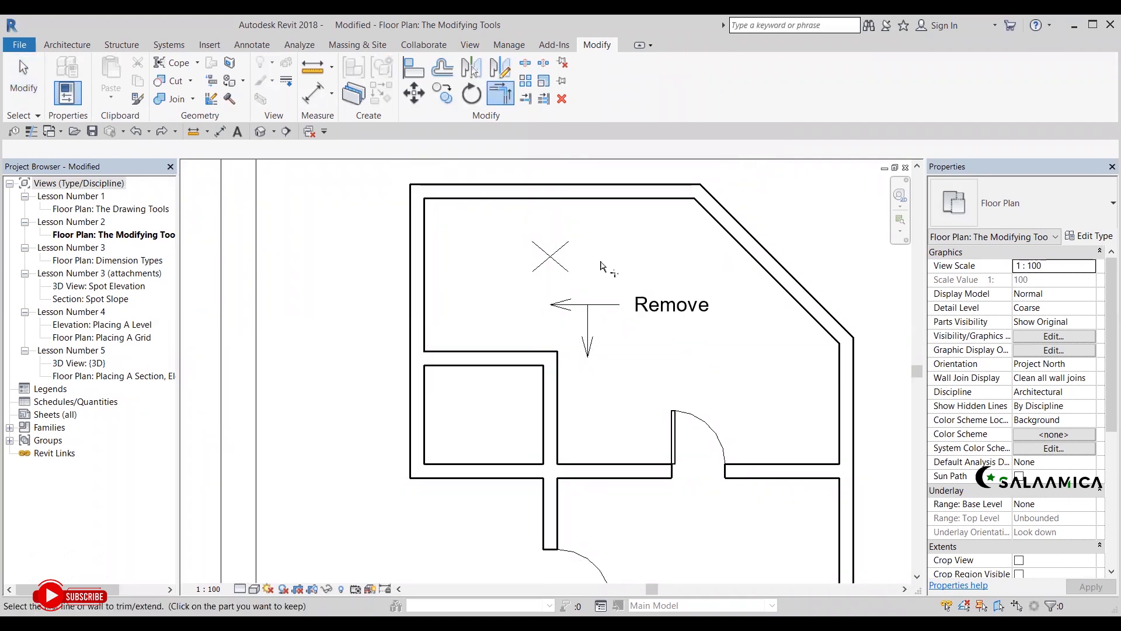
pyautogui.press('Escape')
# Examine the Trim/Extend multiple elements heading and the two panels of its Exercise # 1.
pyautogui.scroll(-5, 506, 247)
pyautogui.moveTo(806, 373); pyautogui.dragTo(444, 374, button='middle')
pyautogui.moveTo(577, 374); pyautogui.dragTo(440, 374, button='middle')
pyautogui.scroll(-4, 580, 374)
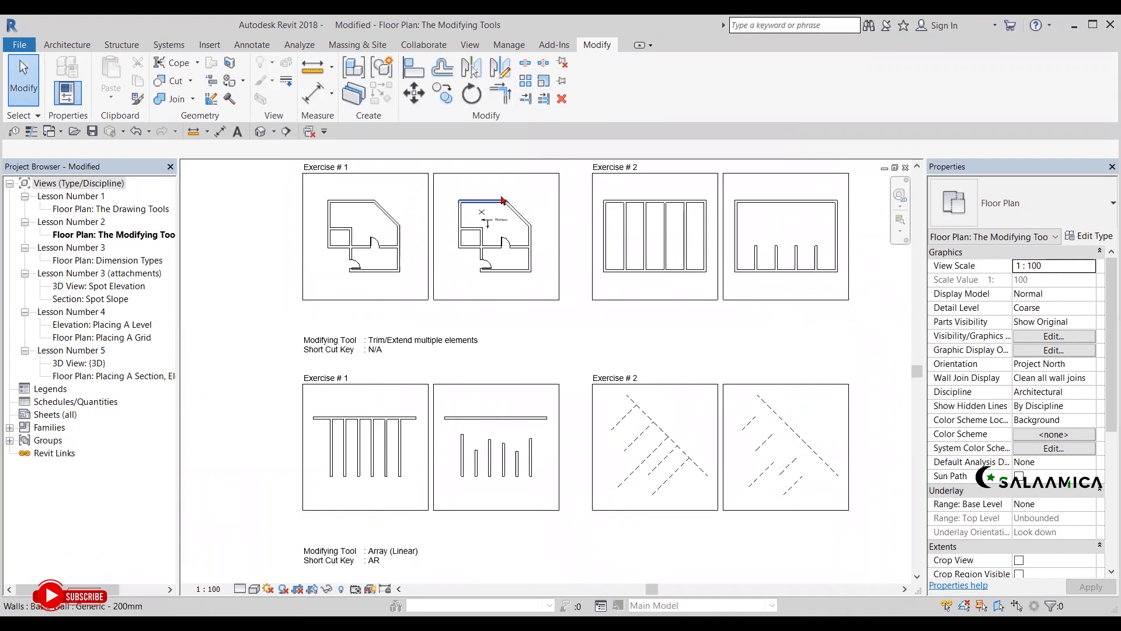
pyautogui.scroll(1, 578, 215)
pyautogui.moveTo(477, 411); pyautogui.dragTo(543, 276, button='middle')
pyautogui.scroll(2, 450, 312)
pyautogui.moveTo(408, 347); pyautogui.dragTo(463, 332, button='middle')
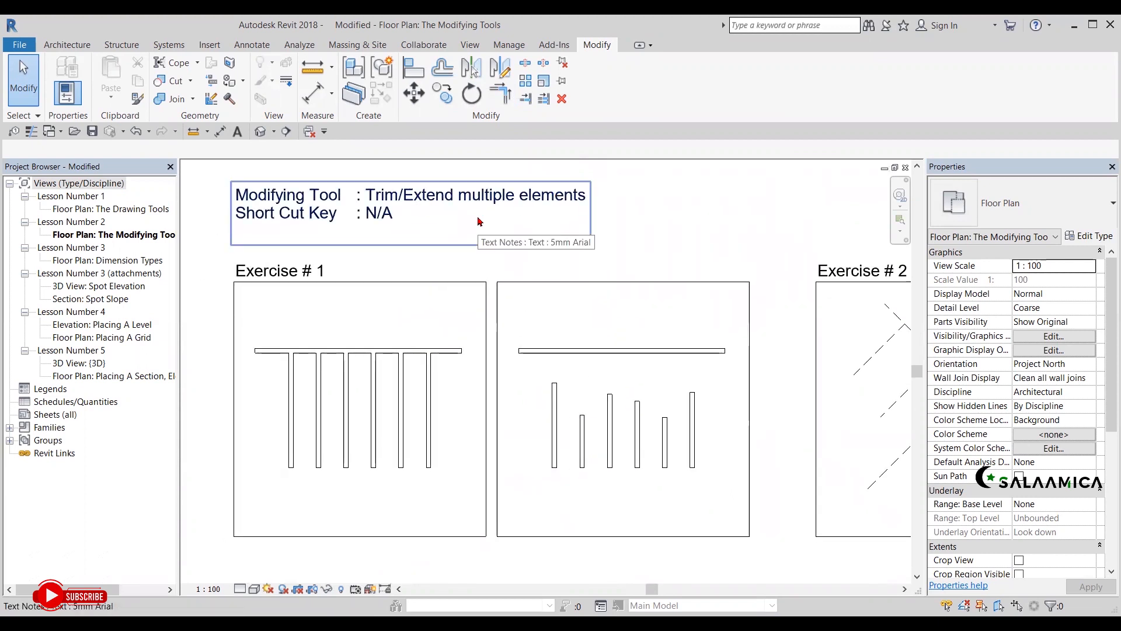
pyautogui.scroll(1, 358, 445)
pyautogui.moveTo(403, 412); pyautogui.dragTo(431, 377, button='middle')
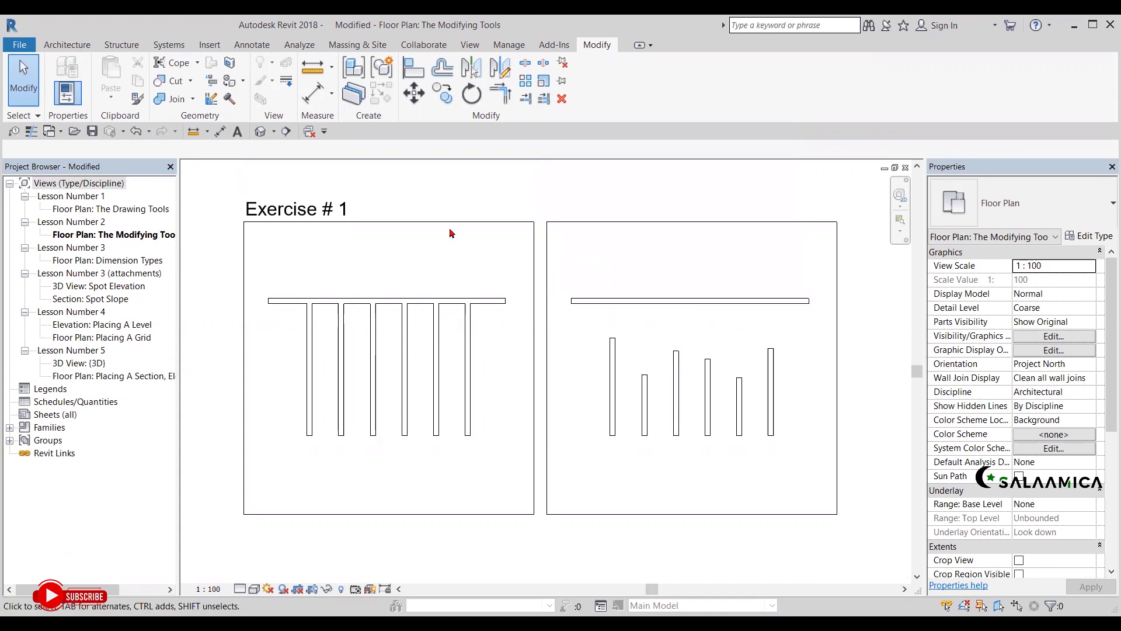
# Extend the six vertical walls in Exercise # 1's practice panel to the underside of the horizontal wall with Trim/Extend Multiple Elements.
pyautogui.click(547, 101)
pyautogui.scroll(2, 720, 364)
pyautogui.scroll(1, 724, 364)
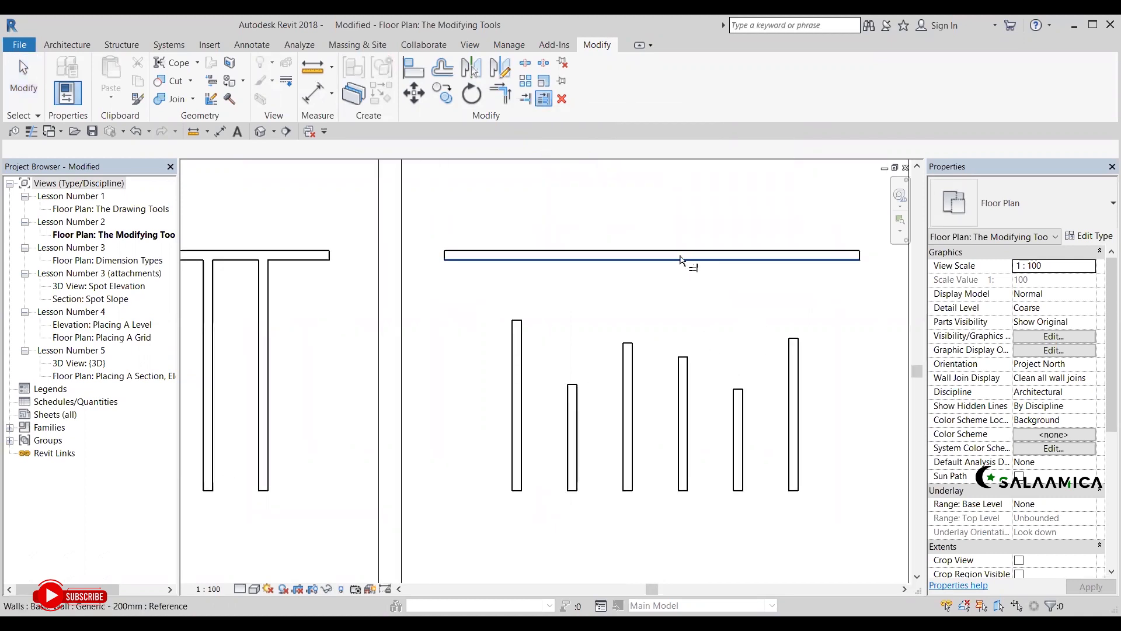
pyautogui.click(645, 264)
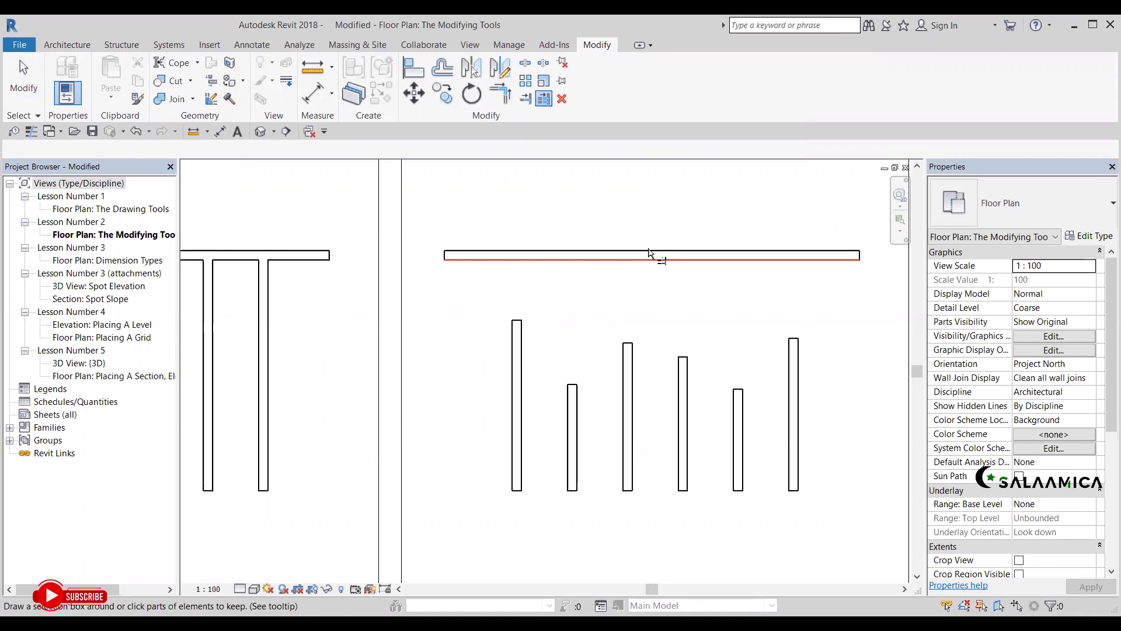
pyautogui.moveTo(848, 273); pyautogui.dragTo(461, 418)
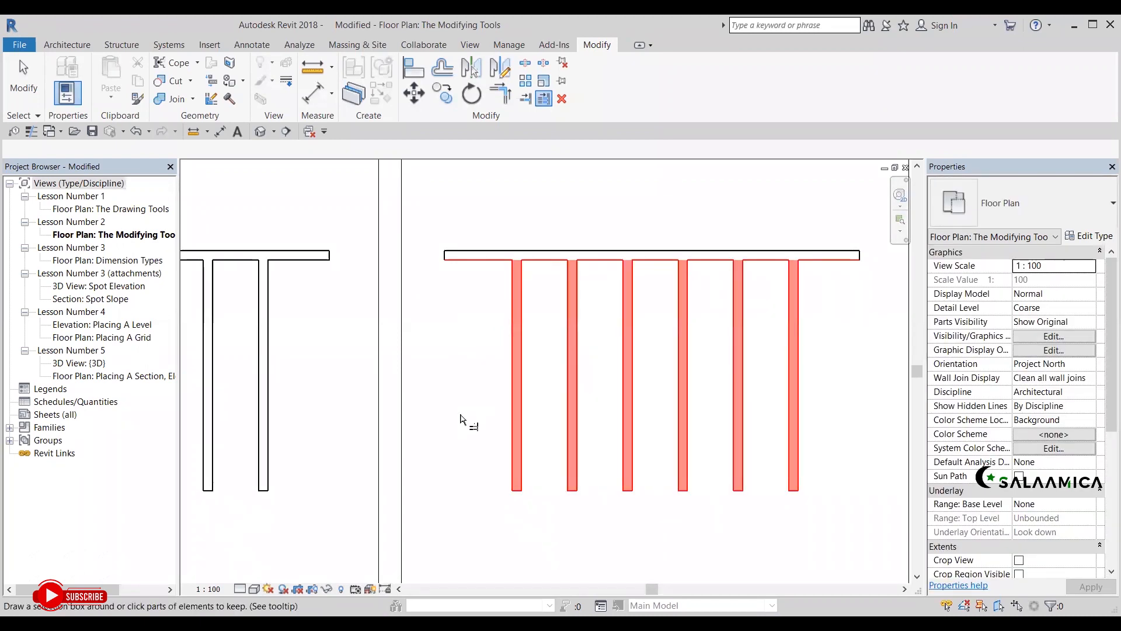
pyautogui.scroll(-3, 506, 316)
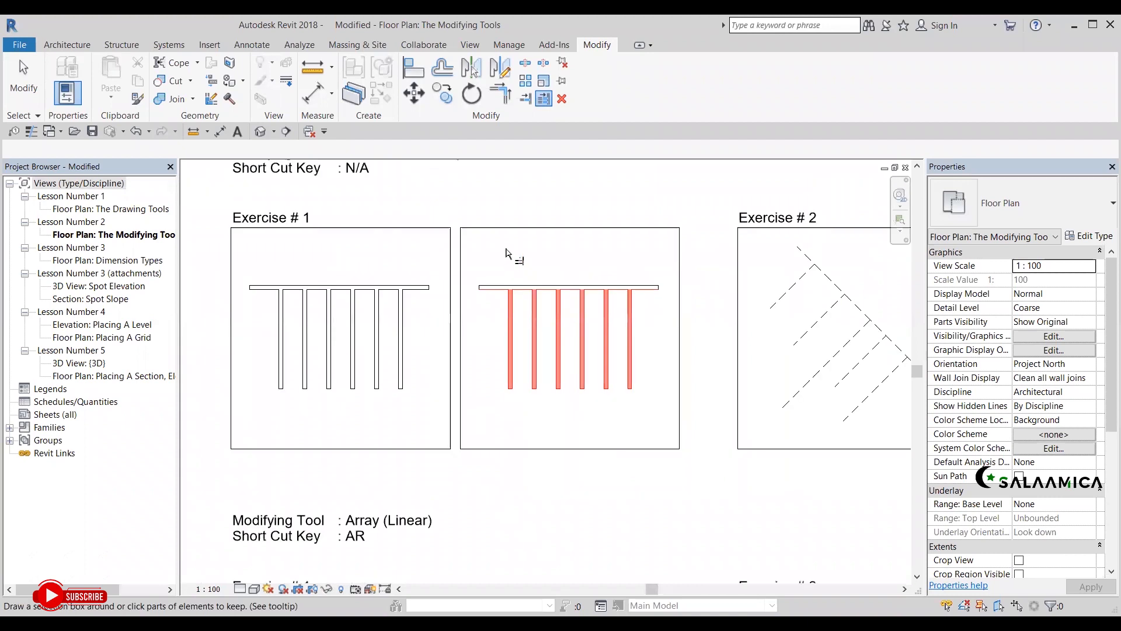
pyautogui.press('Escape')
pyautogui.press('Escape')
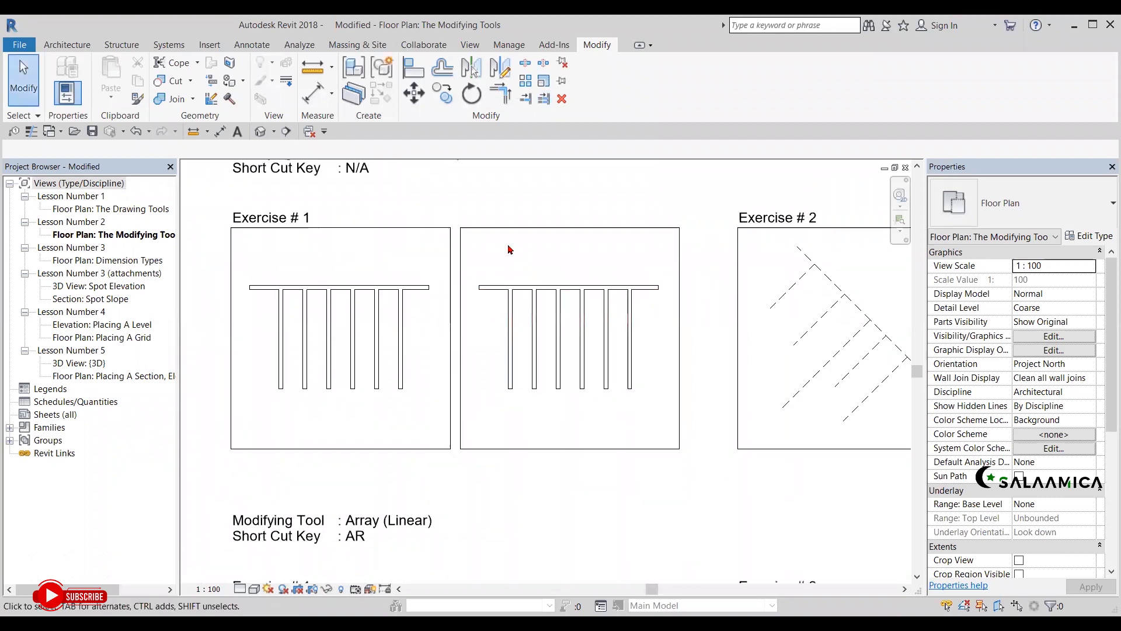
pyautogui.scroll(-2, 514, 246)
pyautogui.scroll(5, 512, 213)
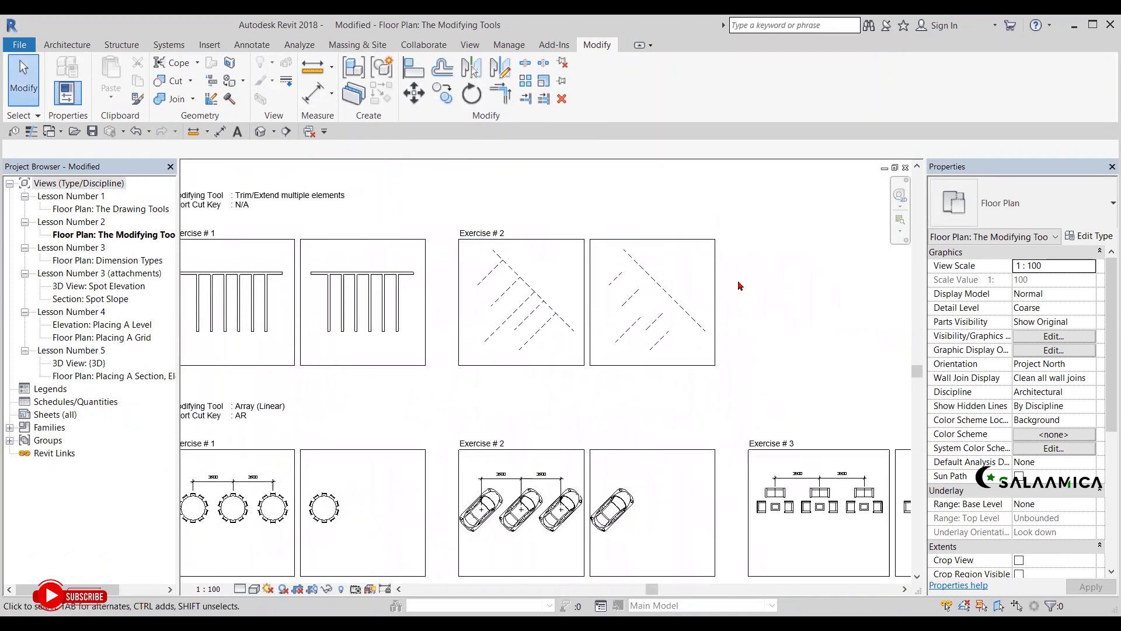
pyautogui.scroll(2, 563, 263)
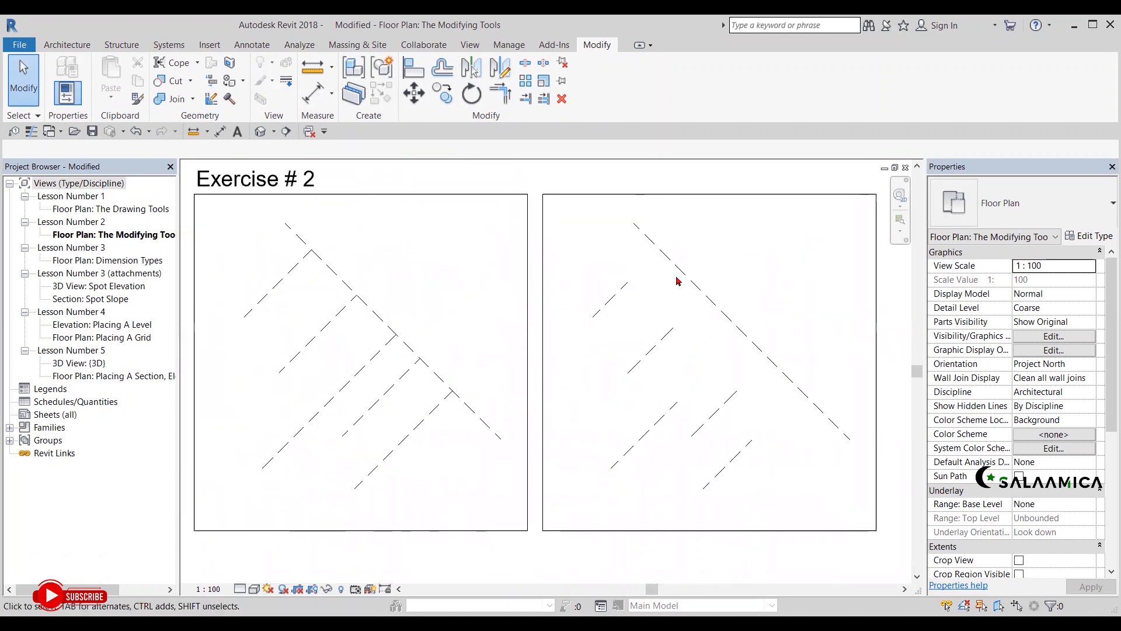
pyautogui.click(544, 98)
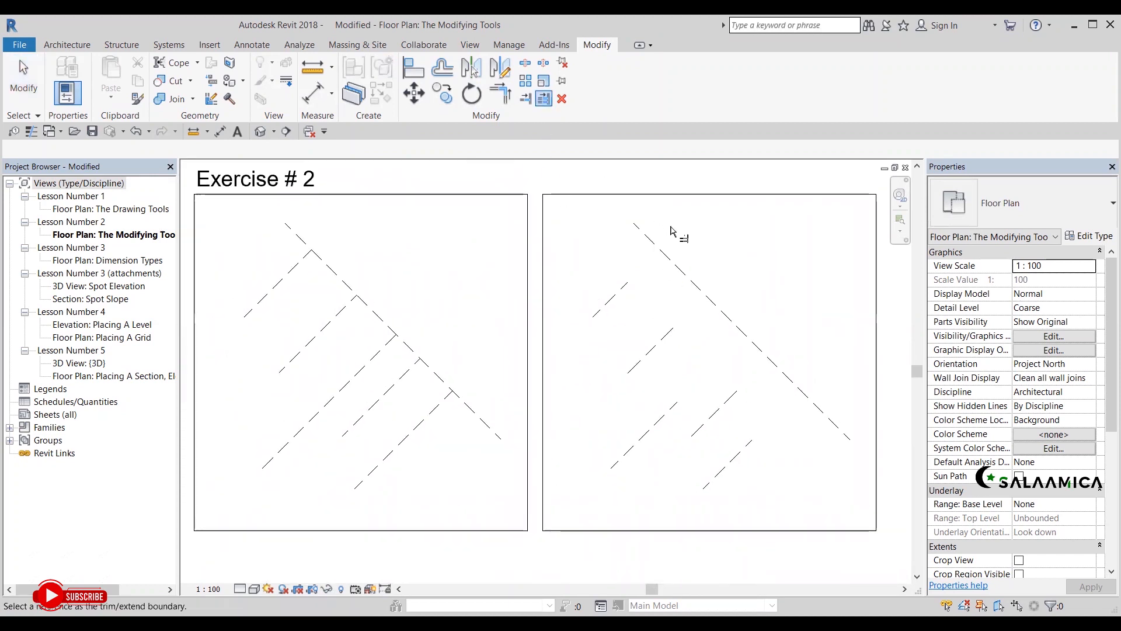
pyautogui.click(664, 252)
pyautogui.press('Escape')
pyautogui.press('Escape')
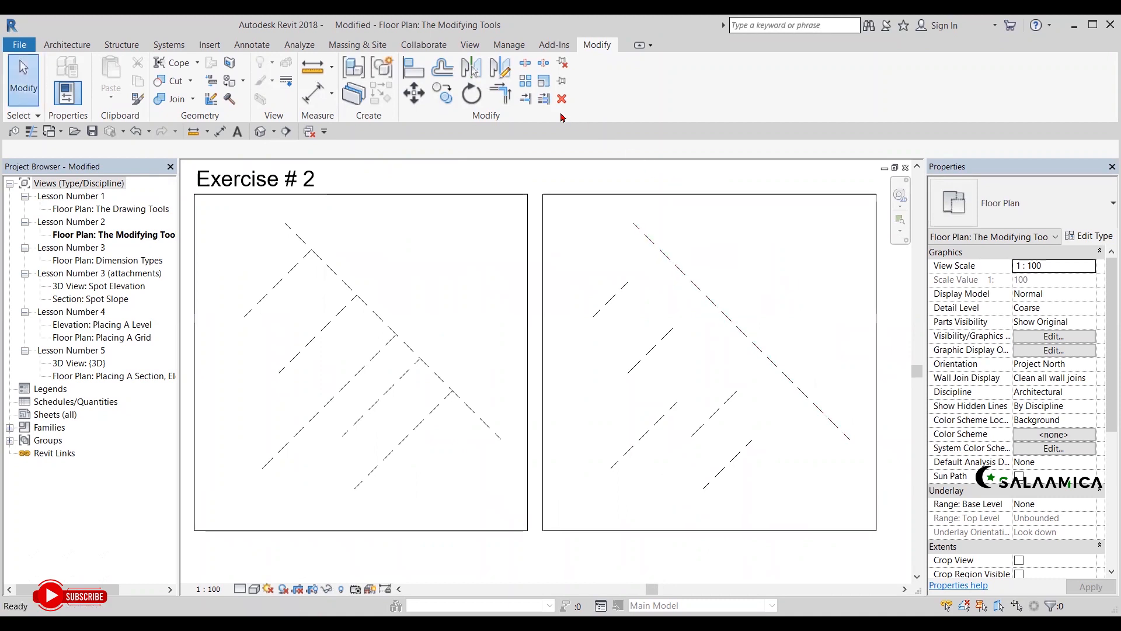
# Extend the five short dashed lines in Exercise # 2's practice panel to the long diagonal line with Trim/Extend Multiple Elements.
pyautogui.click(543, 98)
pyautogui.click(674, 270)
pyautogui.click(624, 283)
pyautogui.click(668, 331)
pyautogui.click(679, 403)
pyautogui.click(728, 395)
pyautogui.click(750, 447)
pyautogui.press('Escape')
pyautogui.press('Escape')
# Examine the Array (Linear) section and the round table groups in both panels of its Exercise # 1.
pyautogui.scroll(-4, 590, 253)
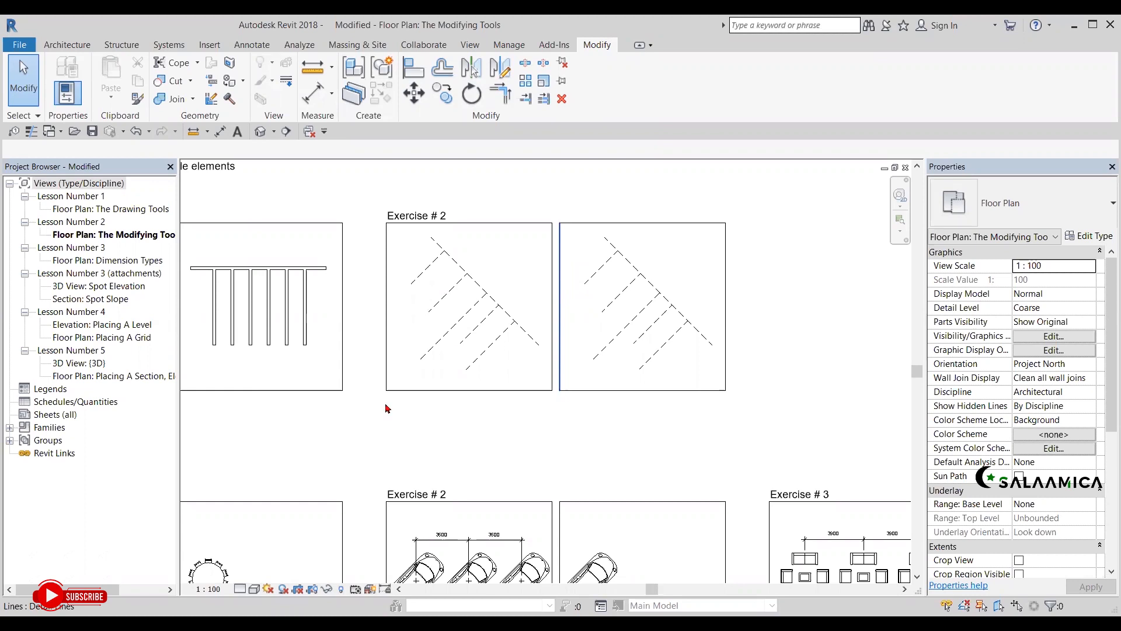
pyautogui.scroll(-3, 435, 404)
pyautogui.moveTo(585, 396); pyautogui.dragTo(706, 295, button='middle')
pyautogui.moveTo(306, 442)
pyautogui.mouseDown(button='middle')
pyautogui.moveTo(576, 332)
pyautogui.moveTo(306, 425)
pyautogui.mouseUp(button='middle')
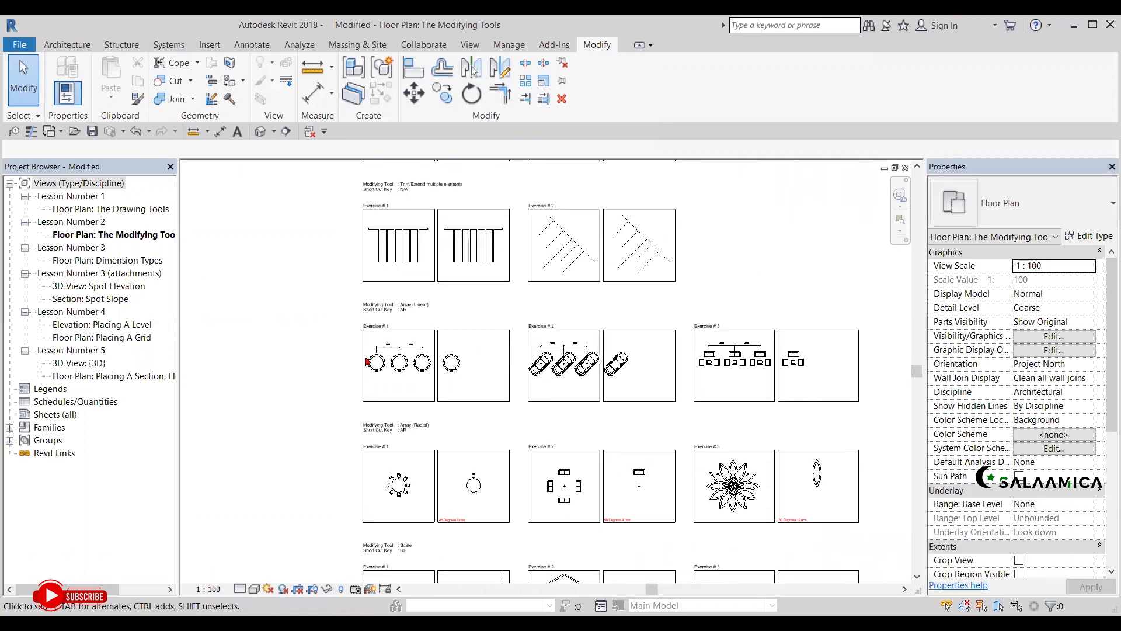
pyautogui.scroll(3, 429, 321)
pyautogui.scroll(-3, 454, 327)
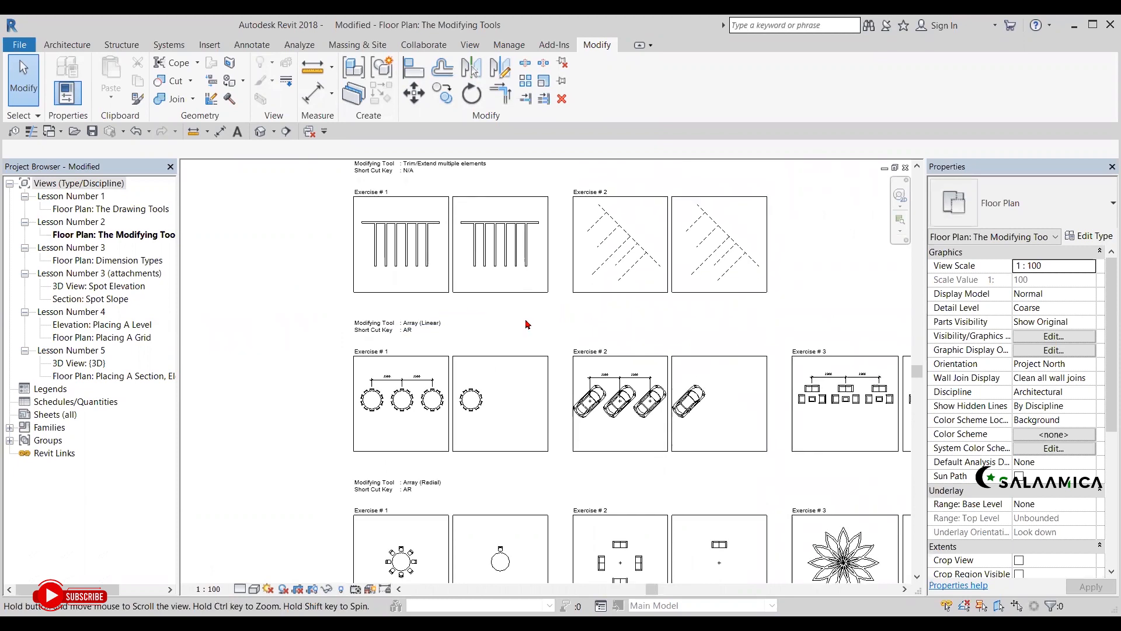
pyautogui.scroll(3, 257, 426)
pyautogui.scroll(1, 733, 342)
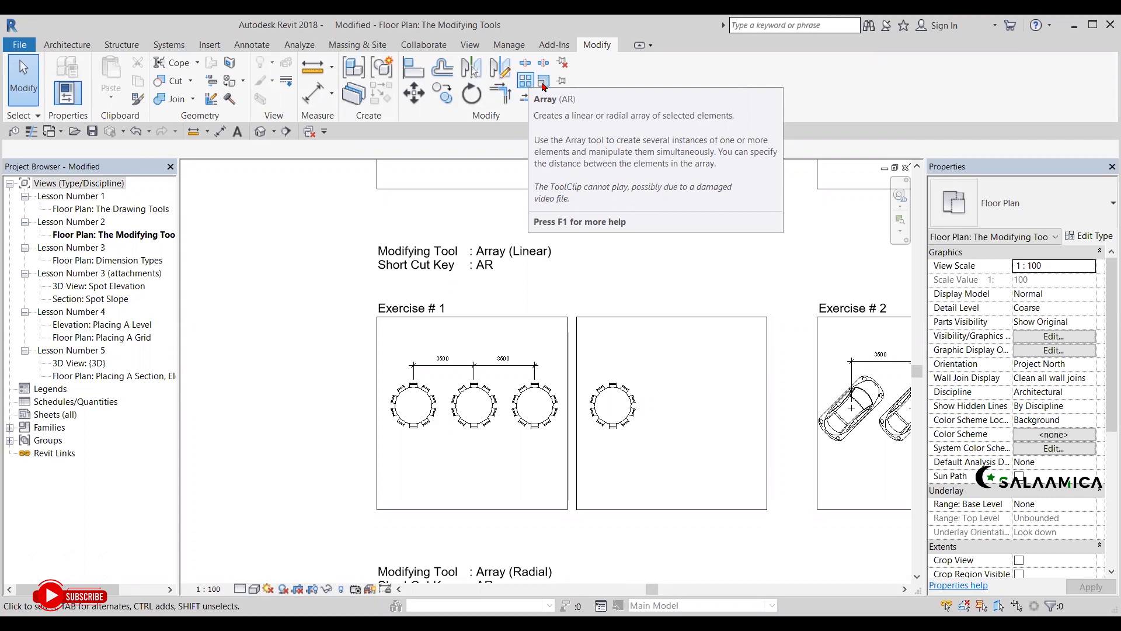
pyautogui.scroll(4, 416, 349)
pyautogui.moveTo(416, 349); pyautogui.dragTo(379, 340, button='middle')
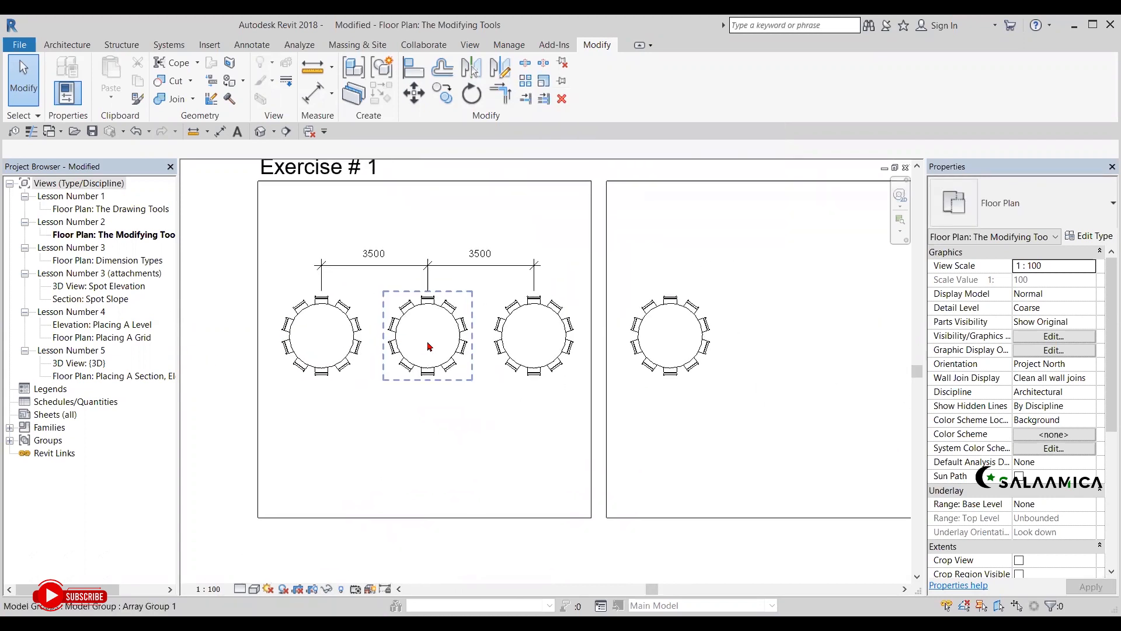
pyautogui.click(668, 329)
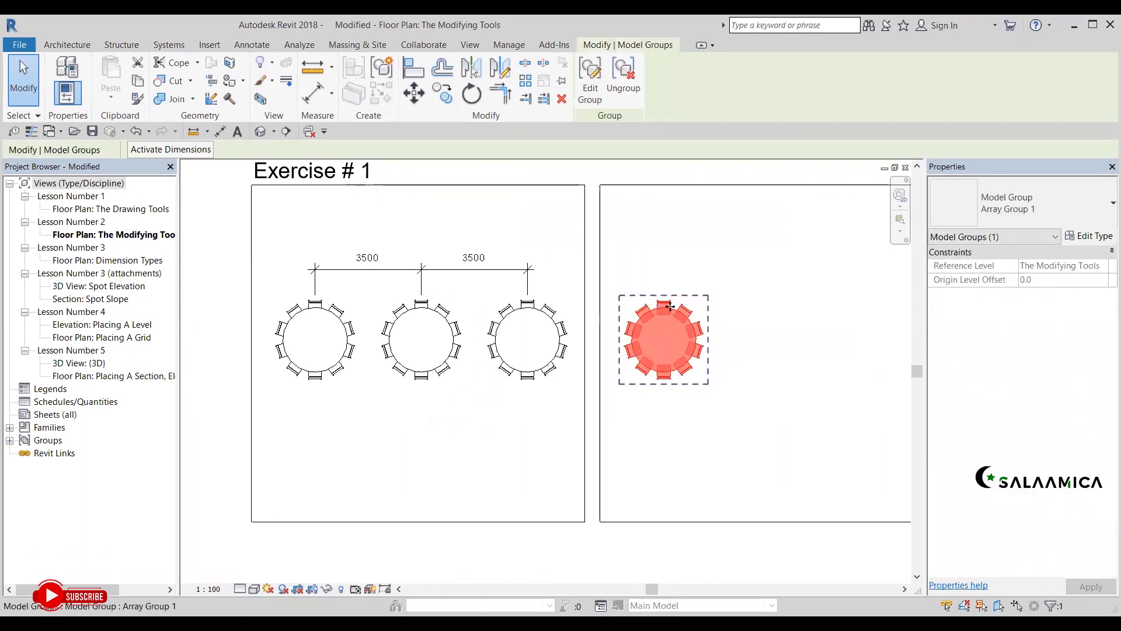
pyautogui.press('Escape')
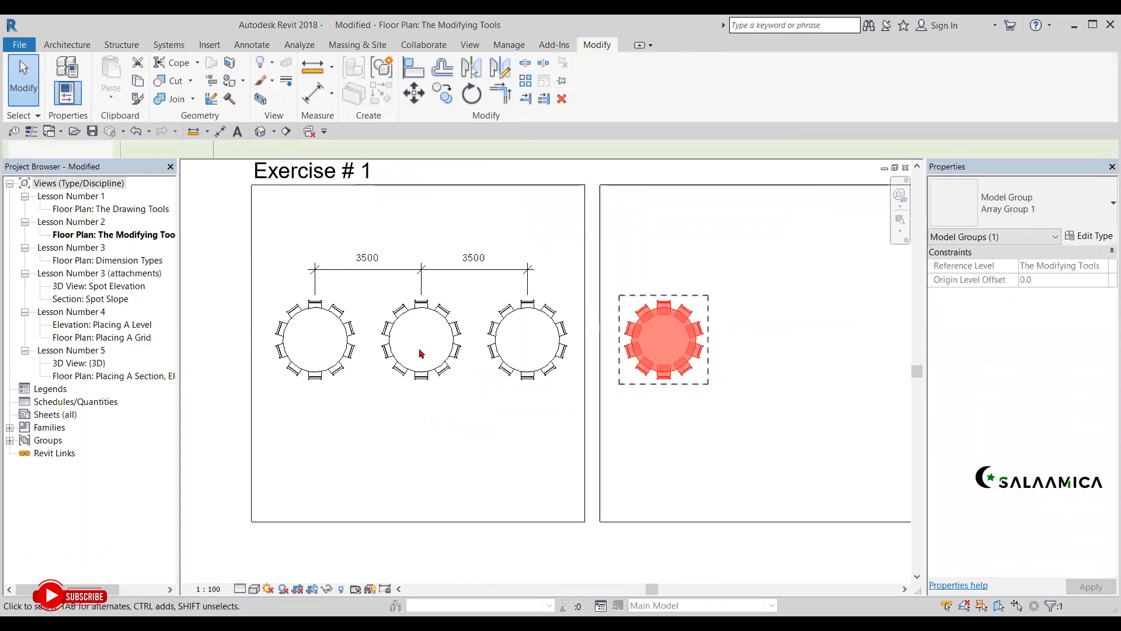
# Try changing the array count of the round tables in Exercise # 1's example panel to 5.
pyautogui.moveTo(407, 324); pyautogui.dragTo(414, 391, button='middle')
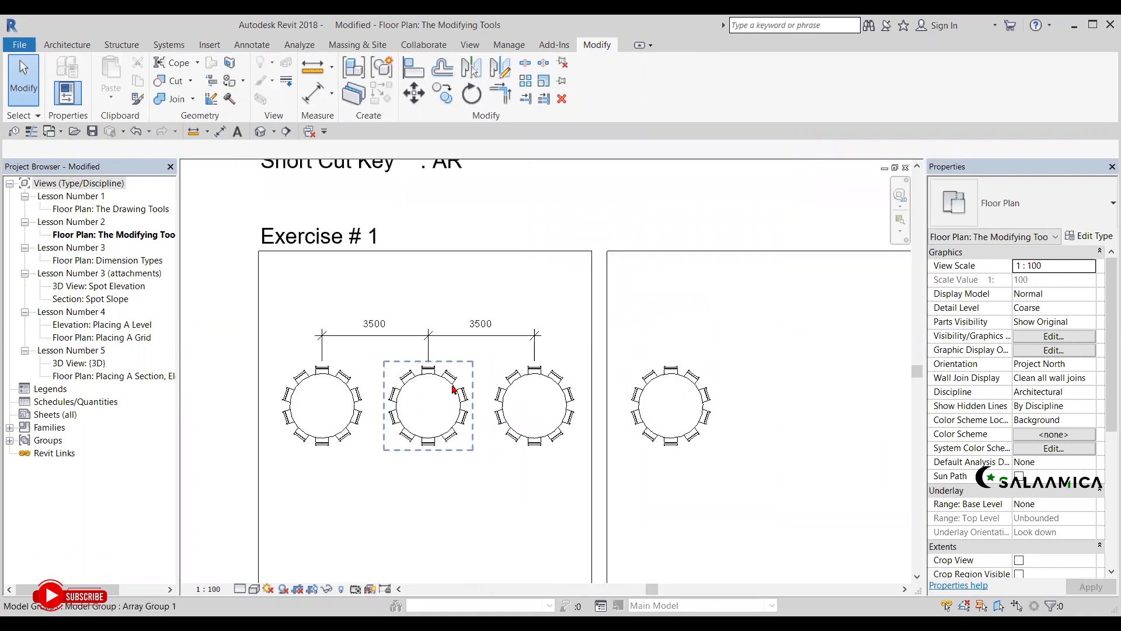
pyautogui.click(454, 382)
pyautogui.click(434, 342)
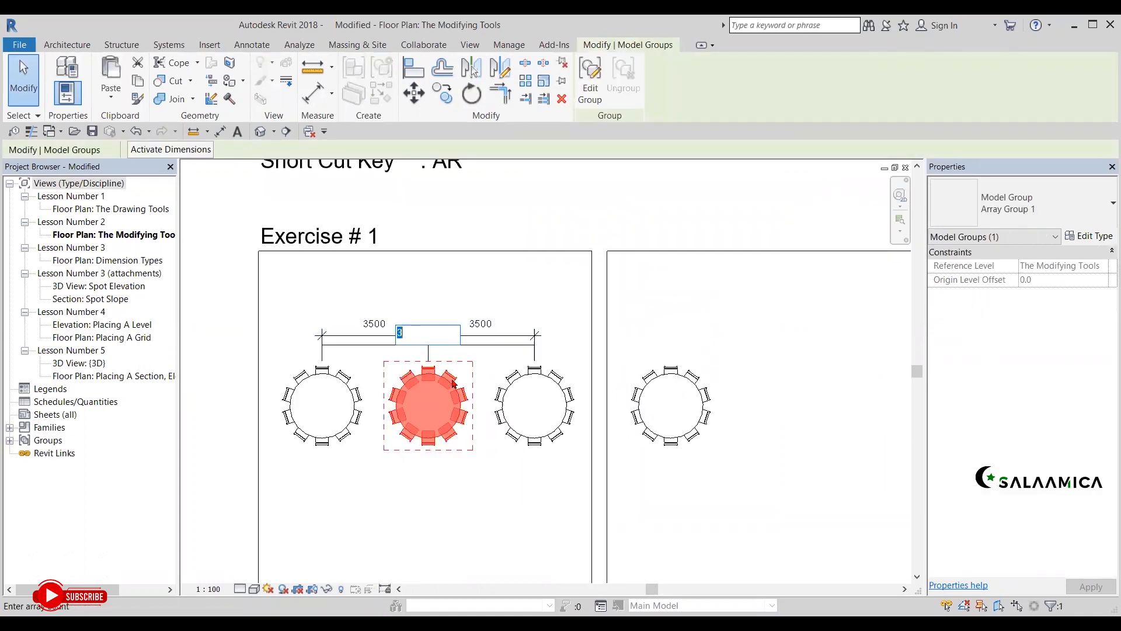
pyautogui.write('5')
pyautogui.press('Return')
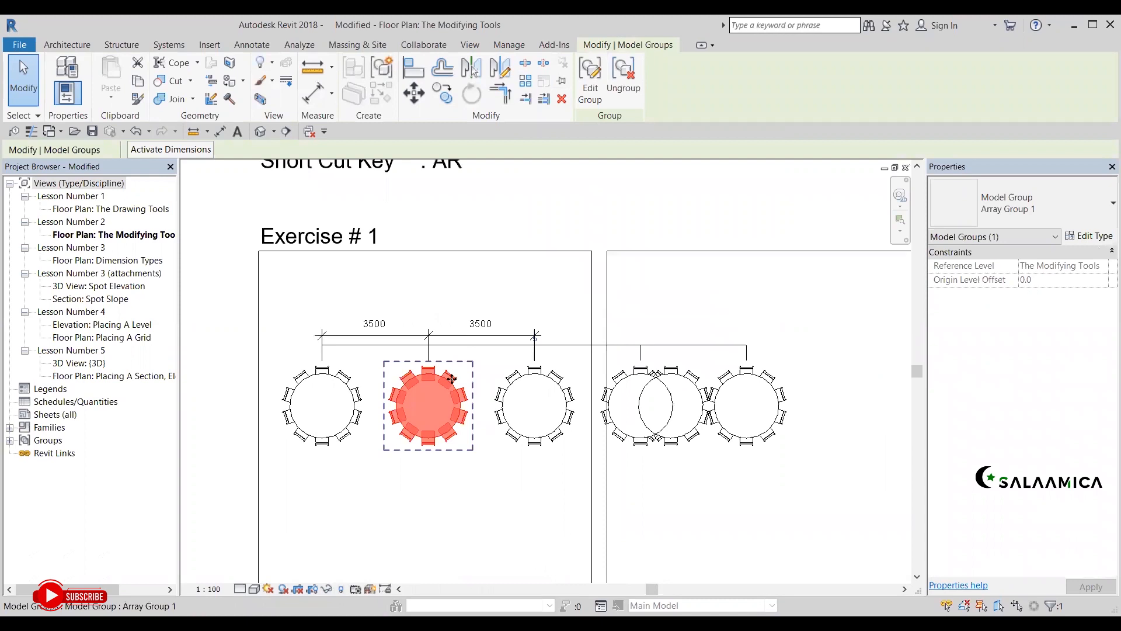
pyautogui.hotkey('ctrl', 'z')
pyautogui.moveTo(645, 353); pyautogui.dragTo(628, 333, button='middle')
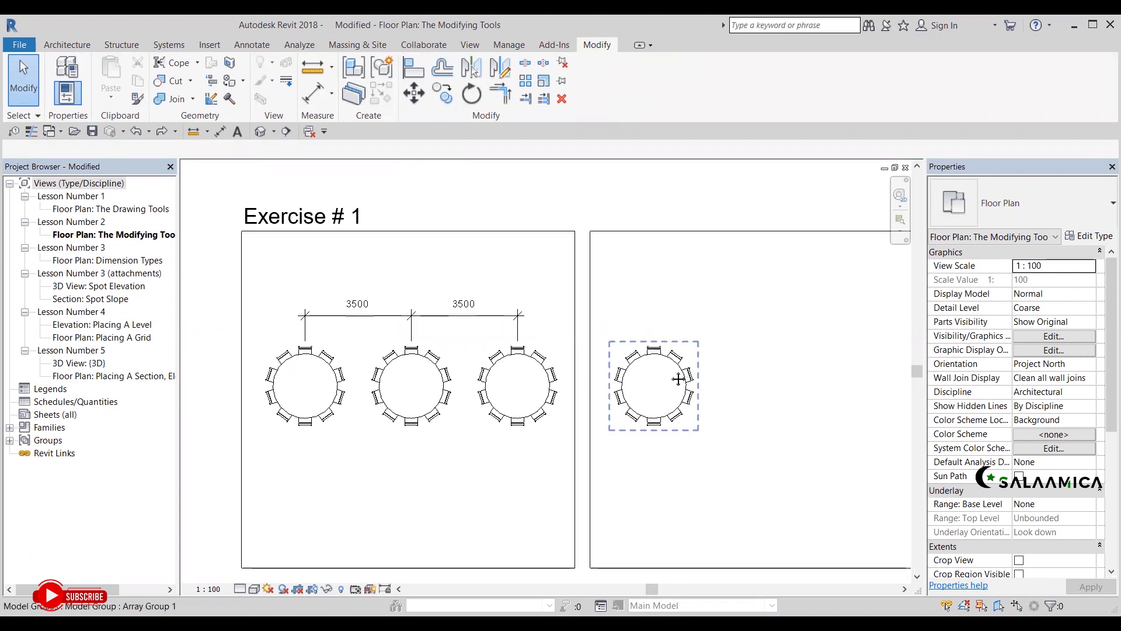
pyautogui.moveTo(677, 377); pyautogui.dragTo(656, 377, button='middle')
pyautogui.scroll(-2, 525, 318)
pyautogui.scroll(1, 456, 337)
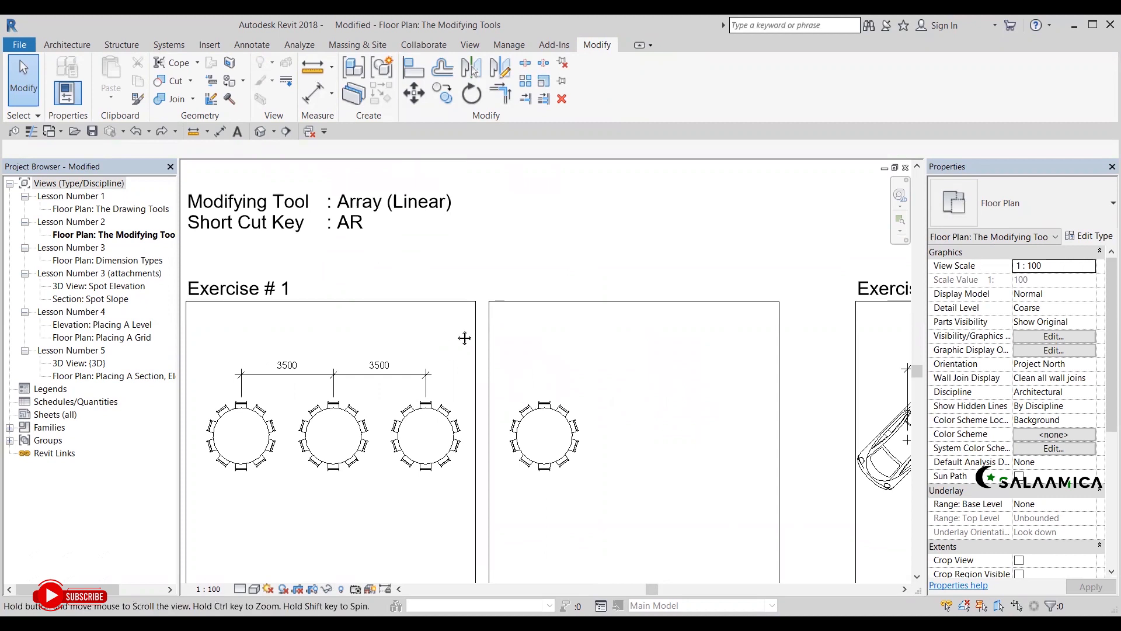
pyautogui.moveTo(463, 335); pyautogui.dragTo(509, 317, button='middle')
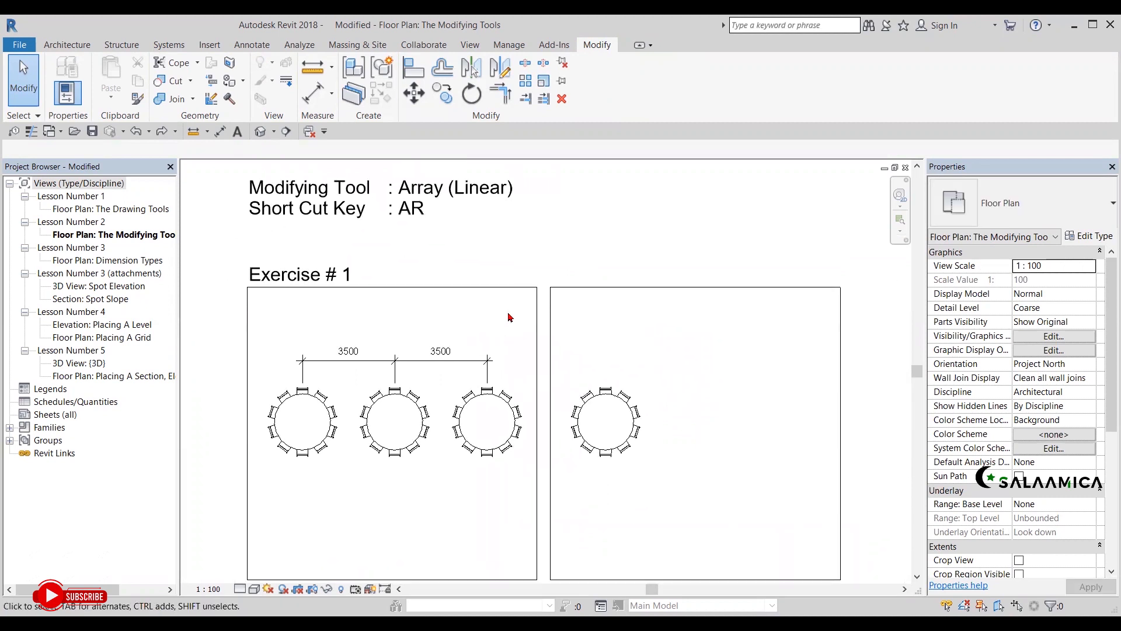
# Array the round table in Exercise # 1's practice panel linearly to the right from its midpoint, at a spacing of 3500.
pyautogui.click(639, 409)
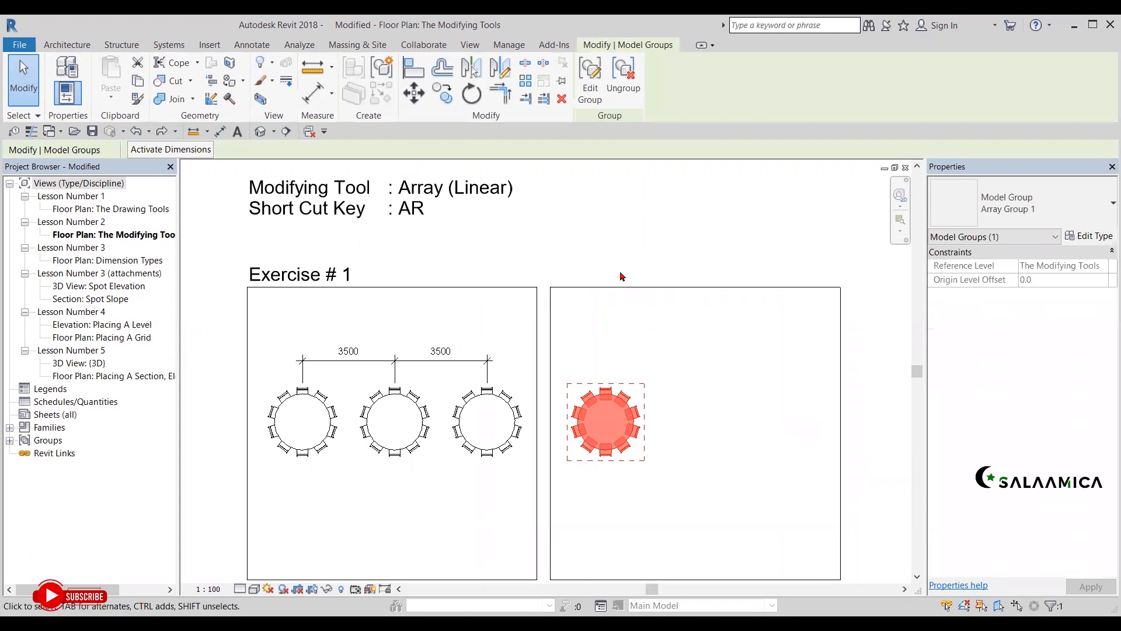
pyautogui.press('a')
pyautogui.press('r')
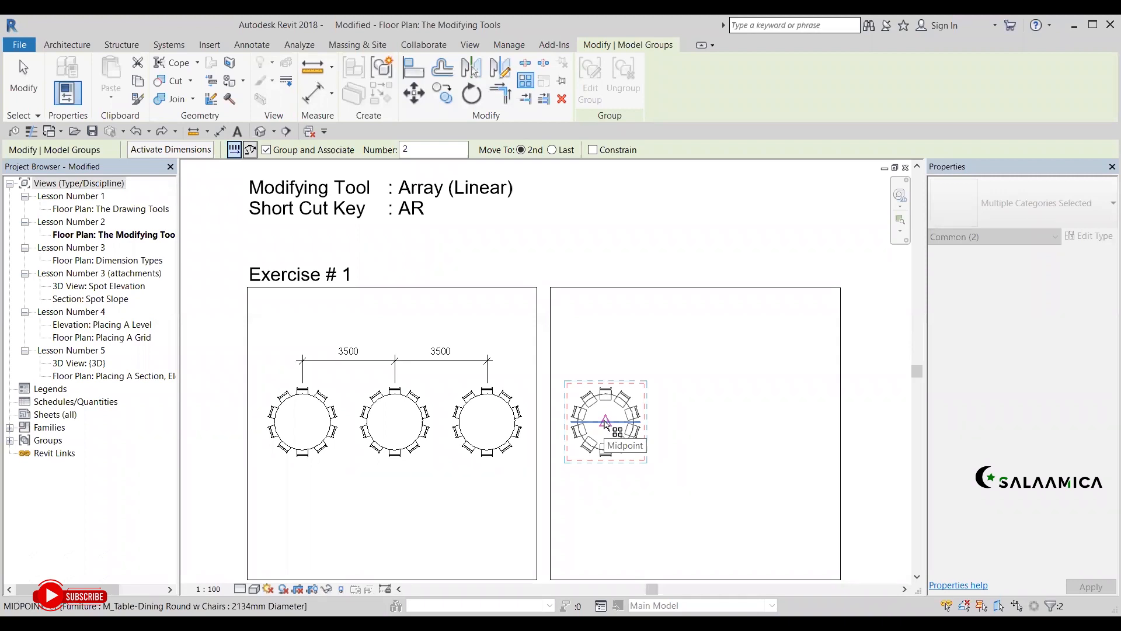
pyautogui.click(605, 422)
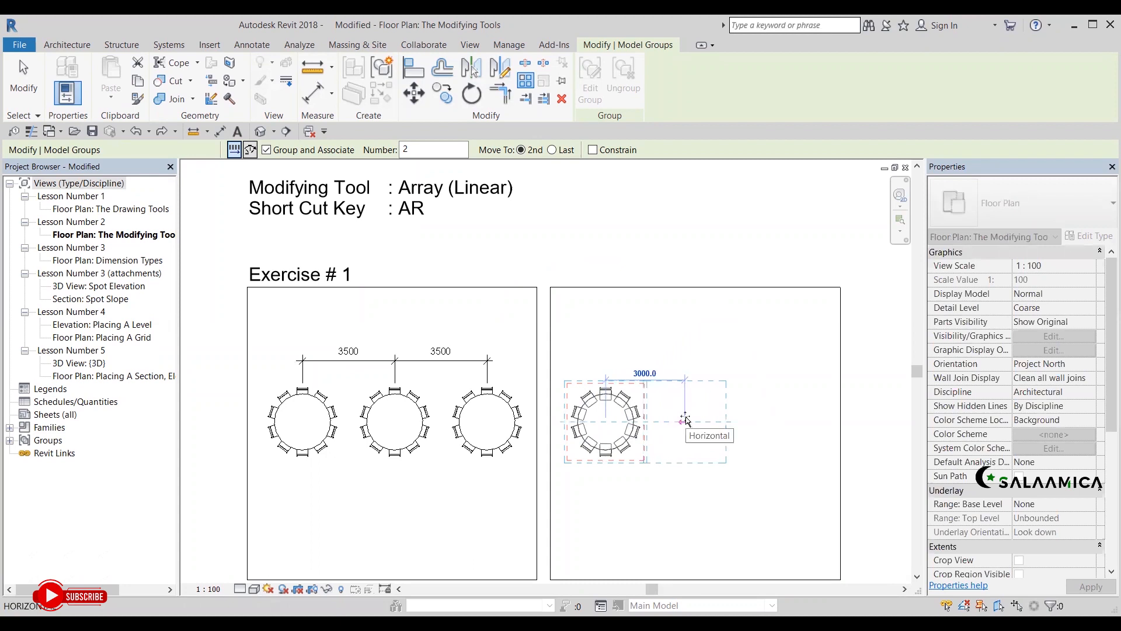
pyautogui.write('3500')
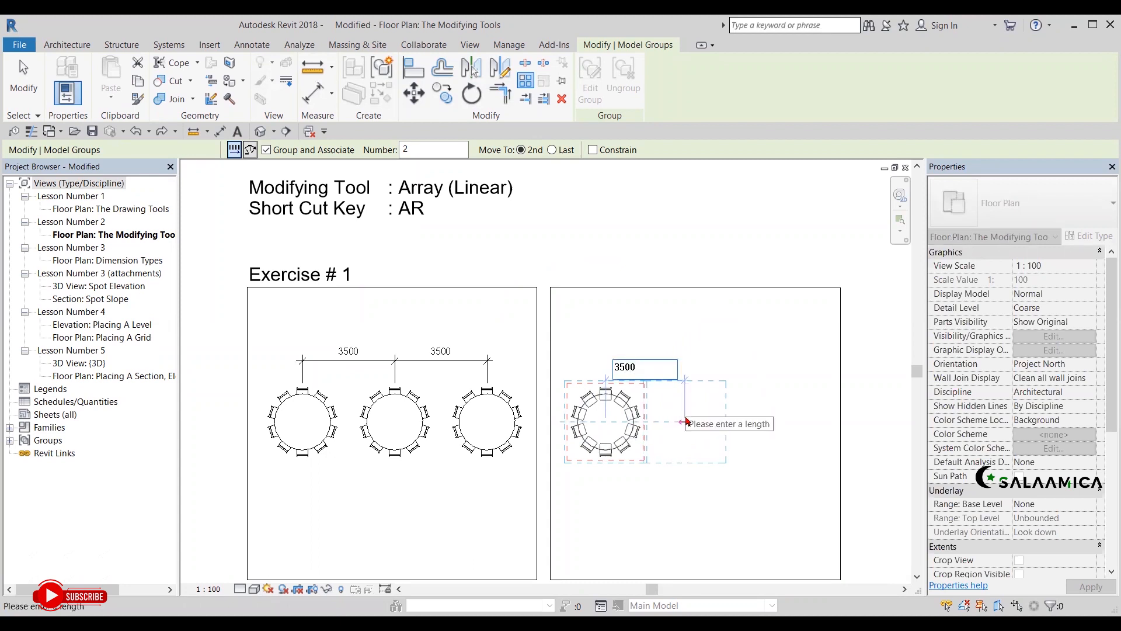
pyautogui.press('Return')
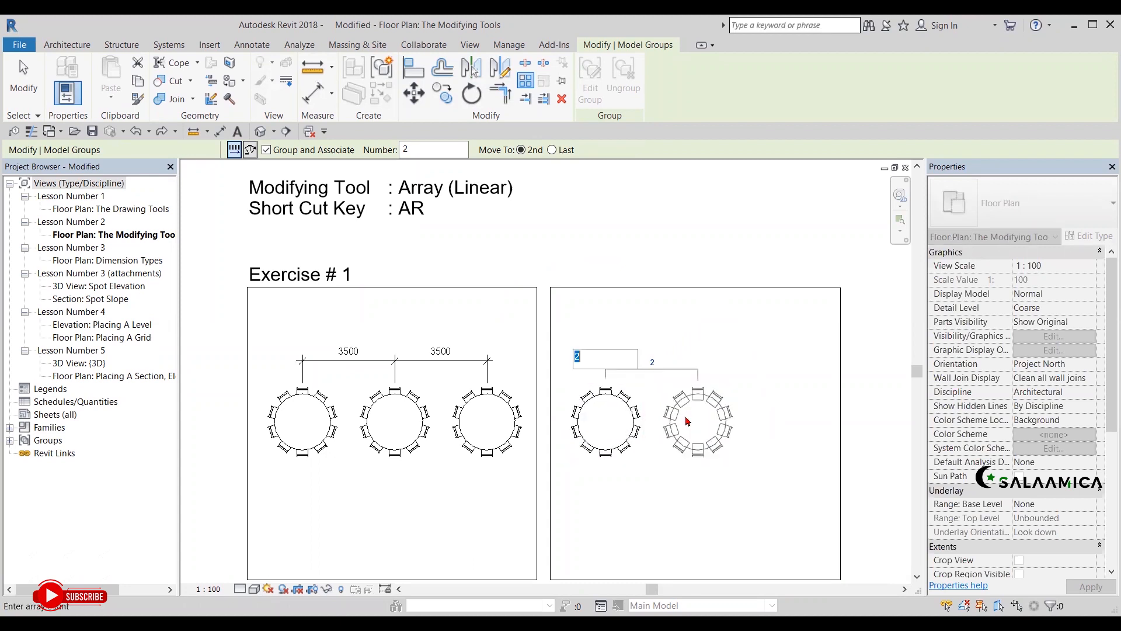
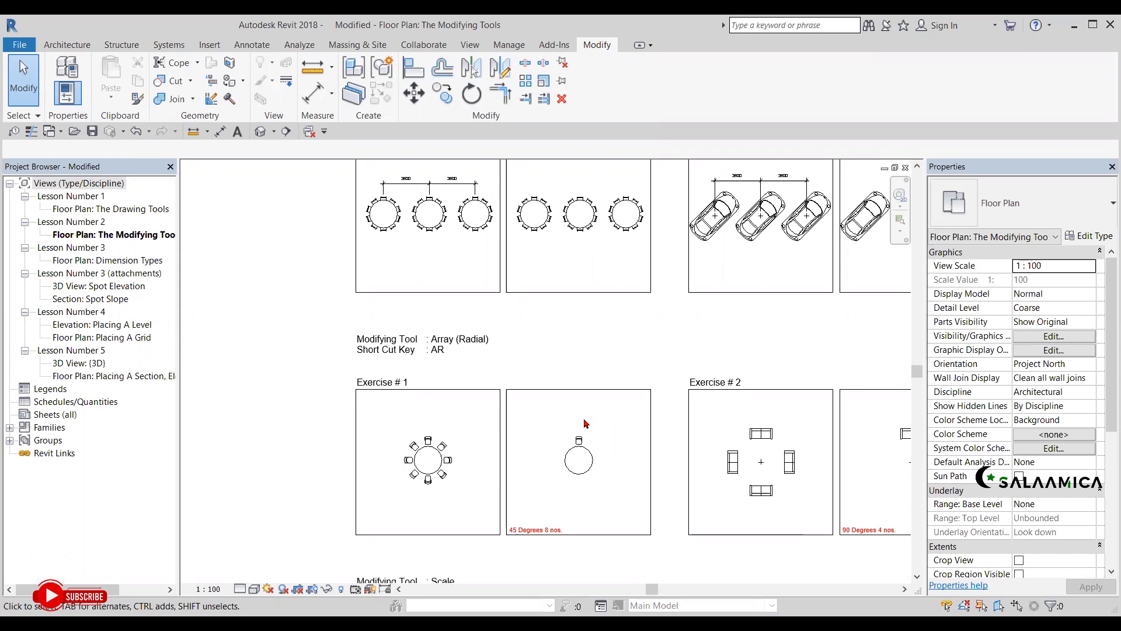
# Try a radial array of the chair in the Array (Radial) Exercise # 1 practice panel about the chair's own centre.
pyautogui.scroll(-2, 419, 416)
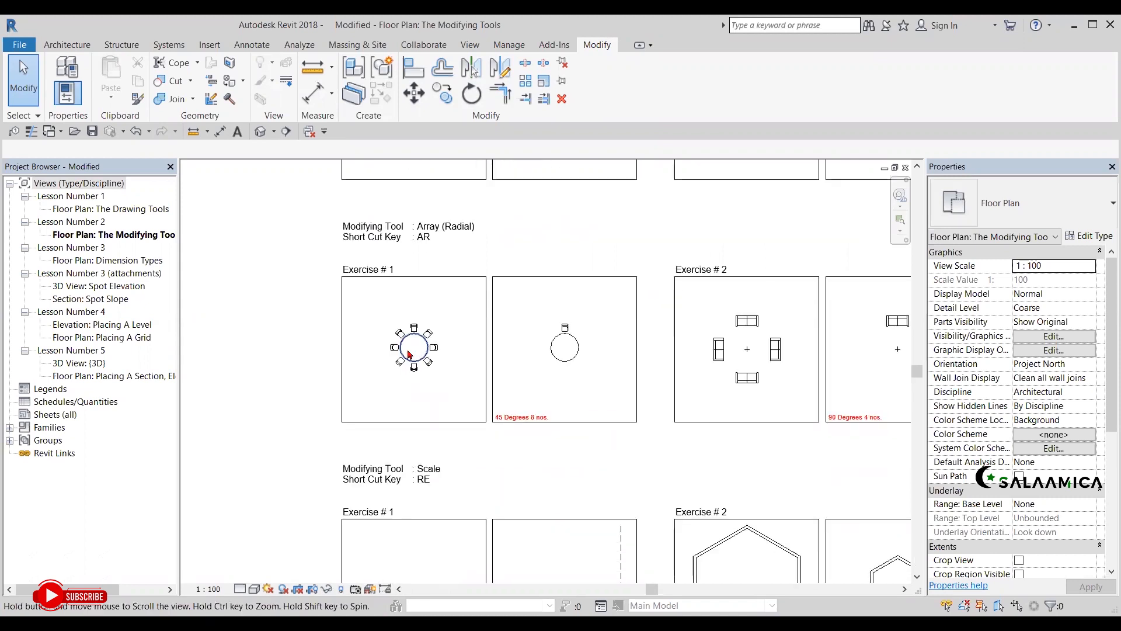
pyautogui.scroll(-3, 416, 344)
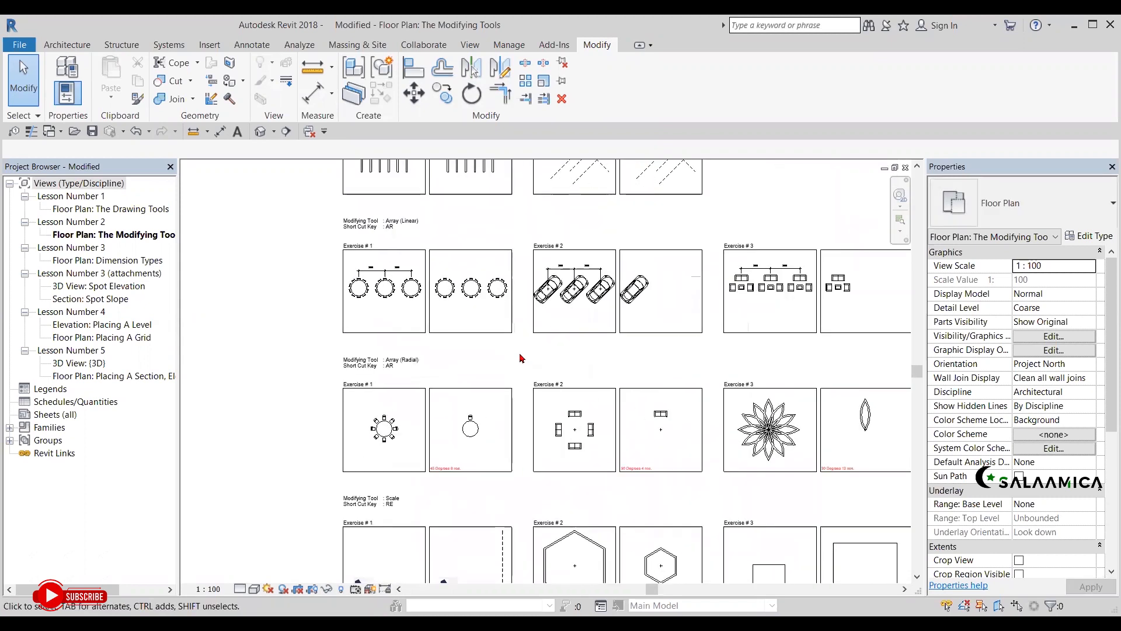
pyautogui.scroll(5, 382, 435)
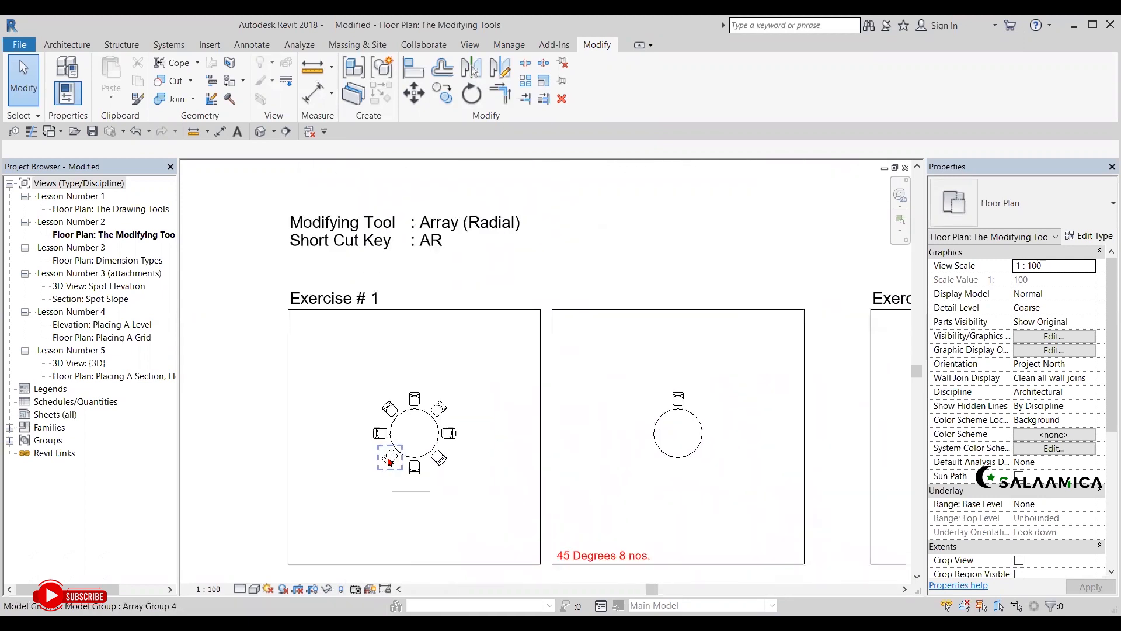
pyautogui.moveTo(390, 462); pyautogui.dragTo(387, 458, button='middle')
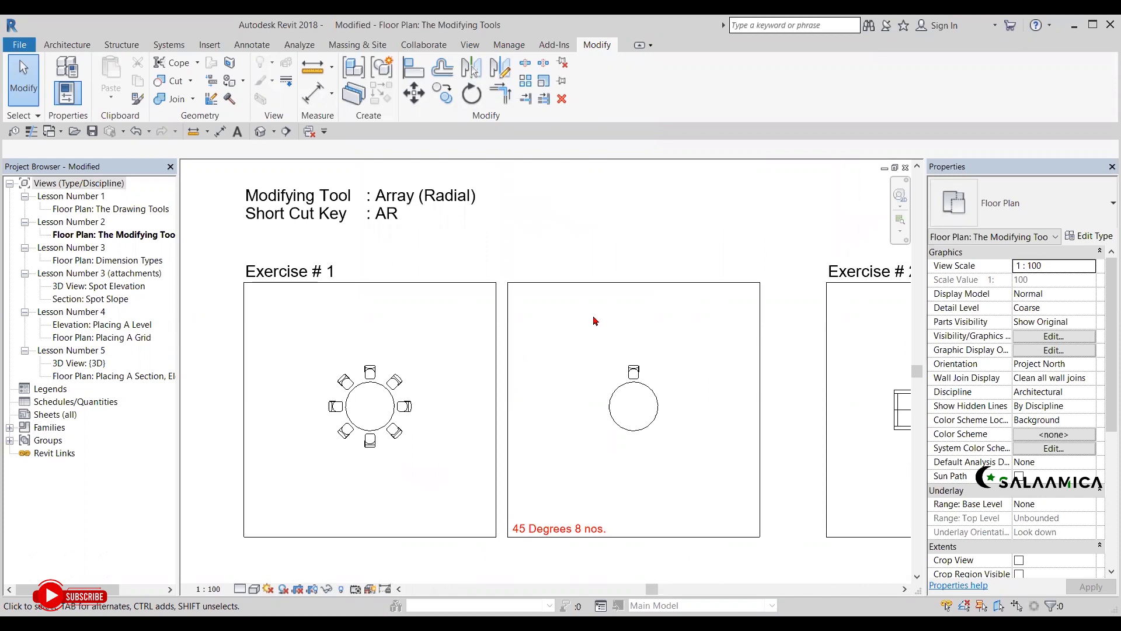
pyautogui.click(633, 371)
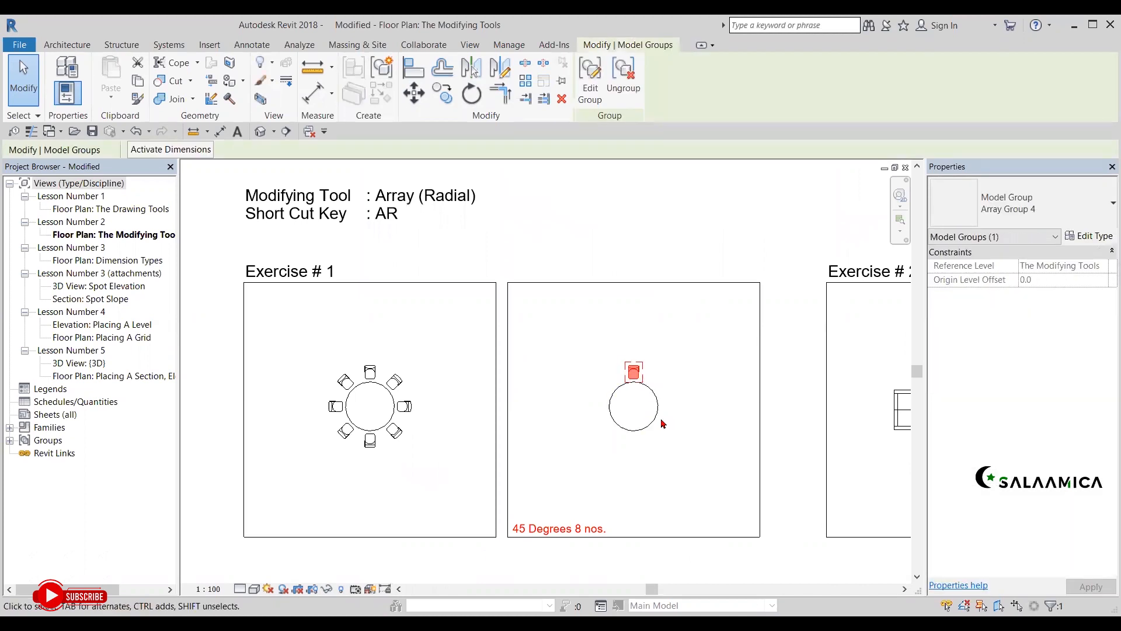
pyautogui.keyDown('ctrl'); pyautogui.click(640, 418); pyautogui.keyUp('ctrl')
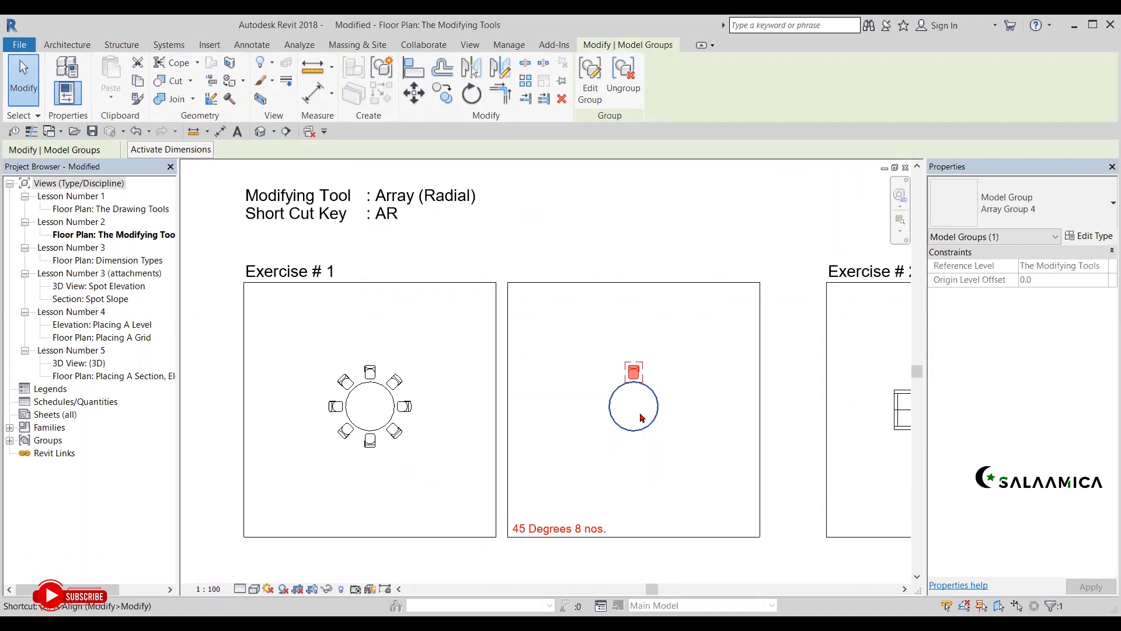
pyautogui.press('a')
pyautogui.press('r')
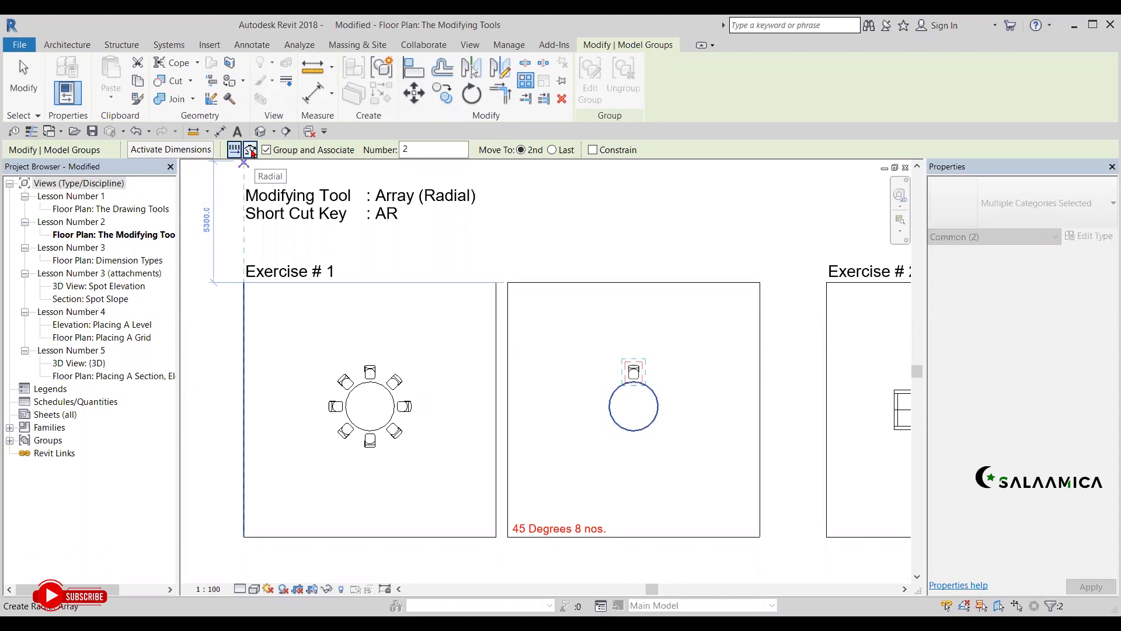
pyautogui.click(250, 150)
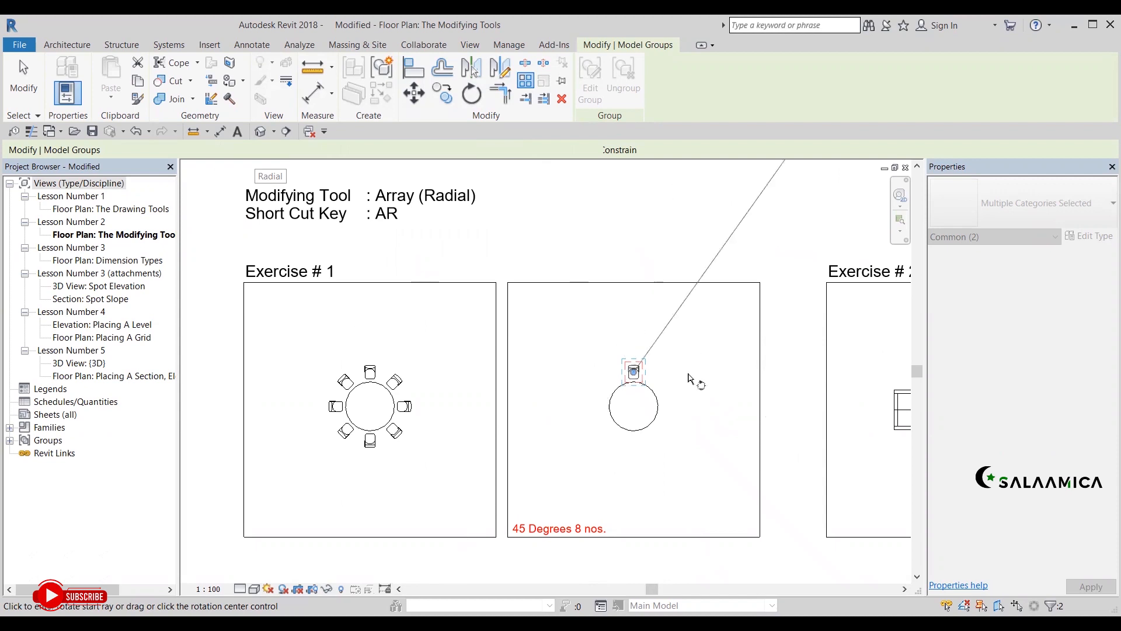
pyautogui.scroll(3, 694, 425)
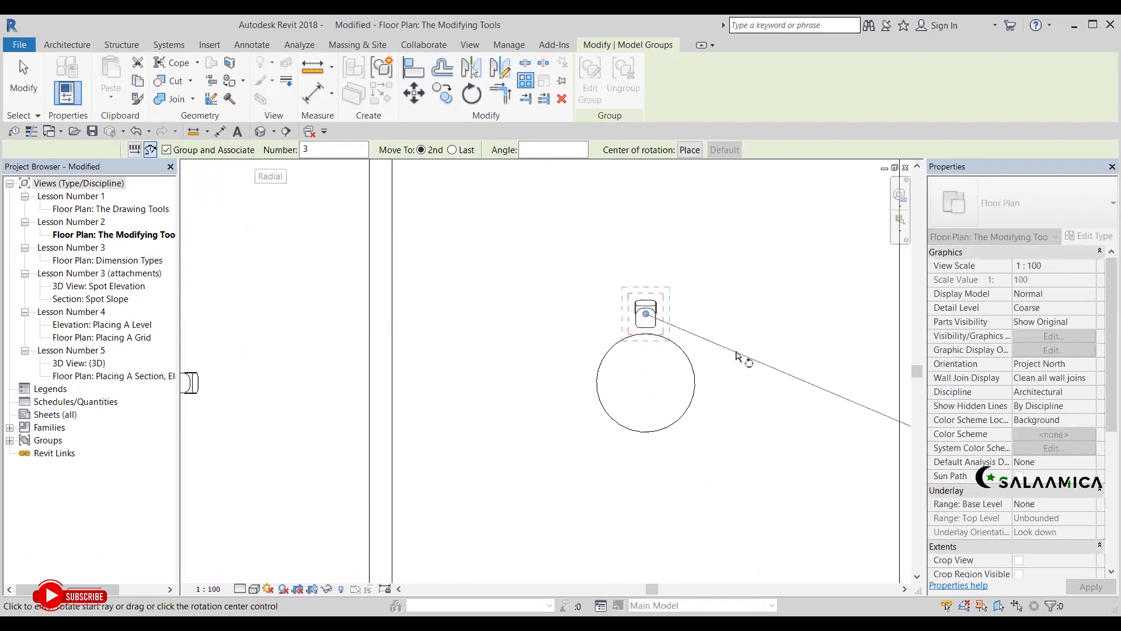
pyautogui.scroll(-3, 735, 350)
pyautogui.scroll(4, 746, 340)
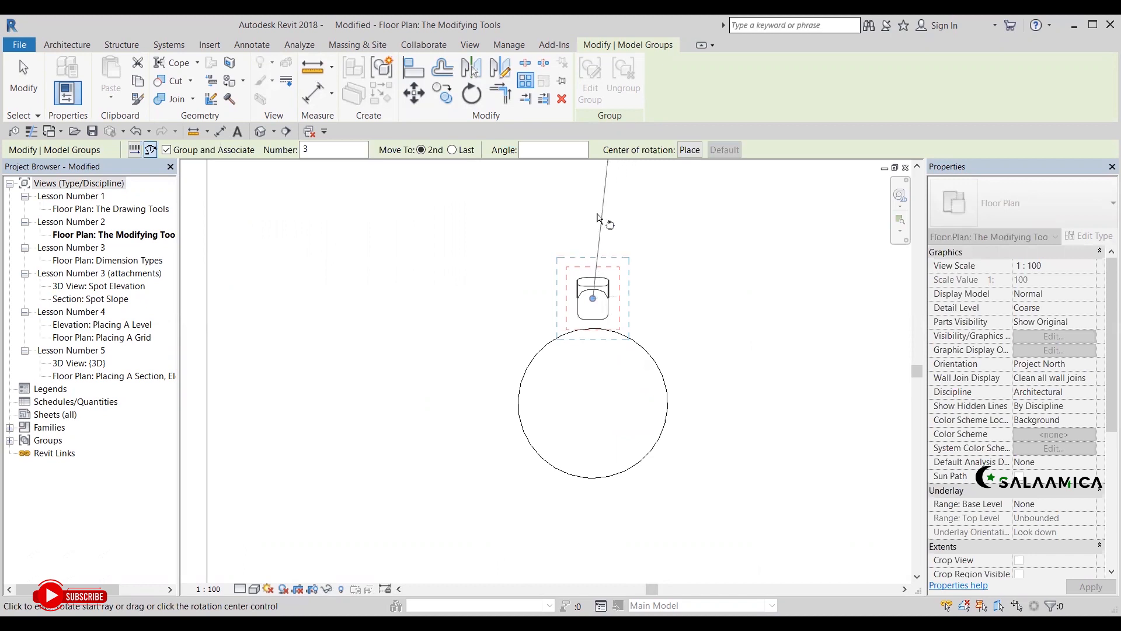
pyautogui.click(595, 217)
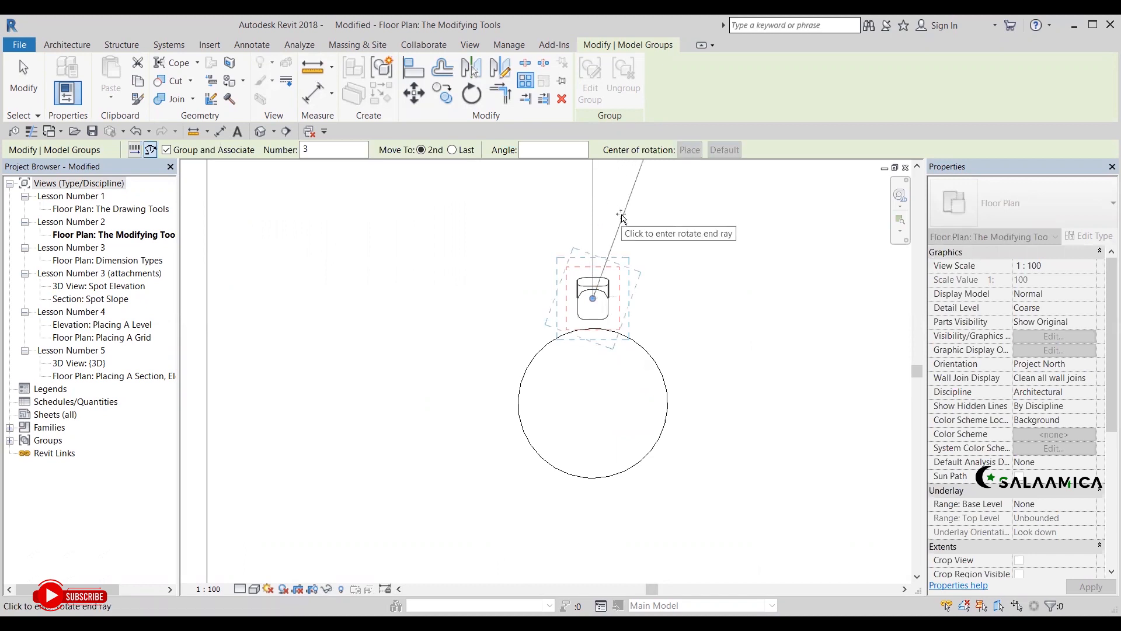
pyautogui.click(622, 218)
pyautogui.click(602, 313)
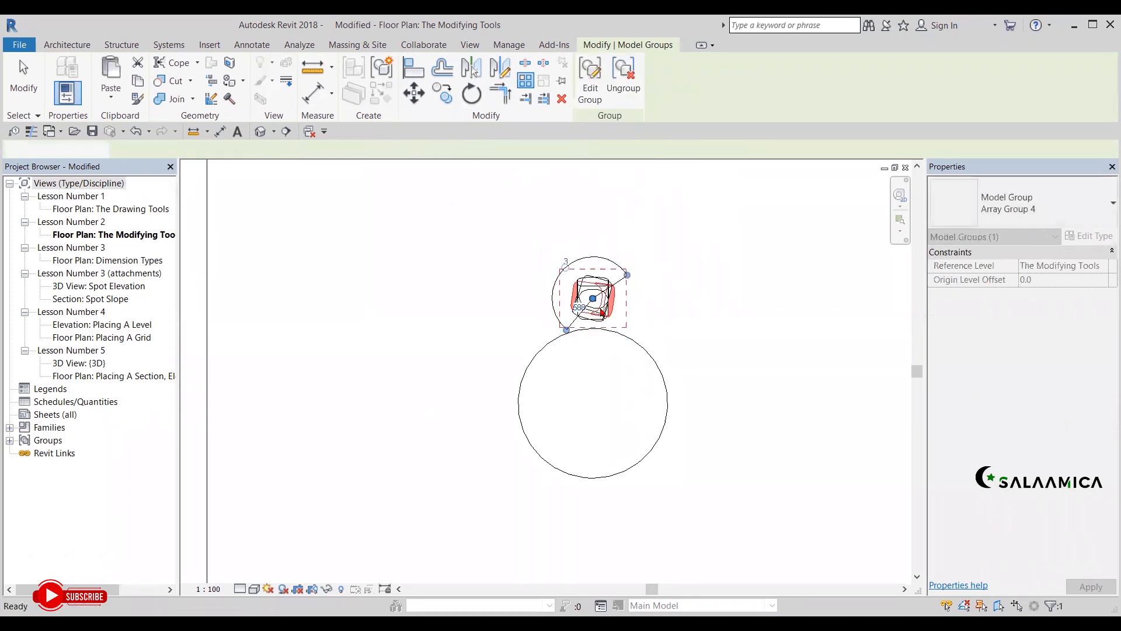
pyautogui.press('Escape')
# Start a radial array of the practice panel's chair and move its centre of rotation to the centre of the round table.
pyautogui.scroll(2, 600, 308)
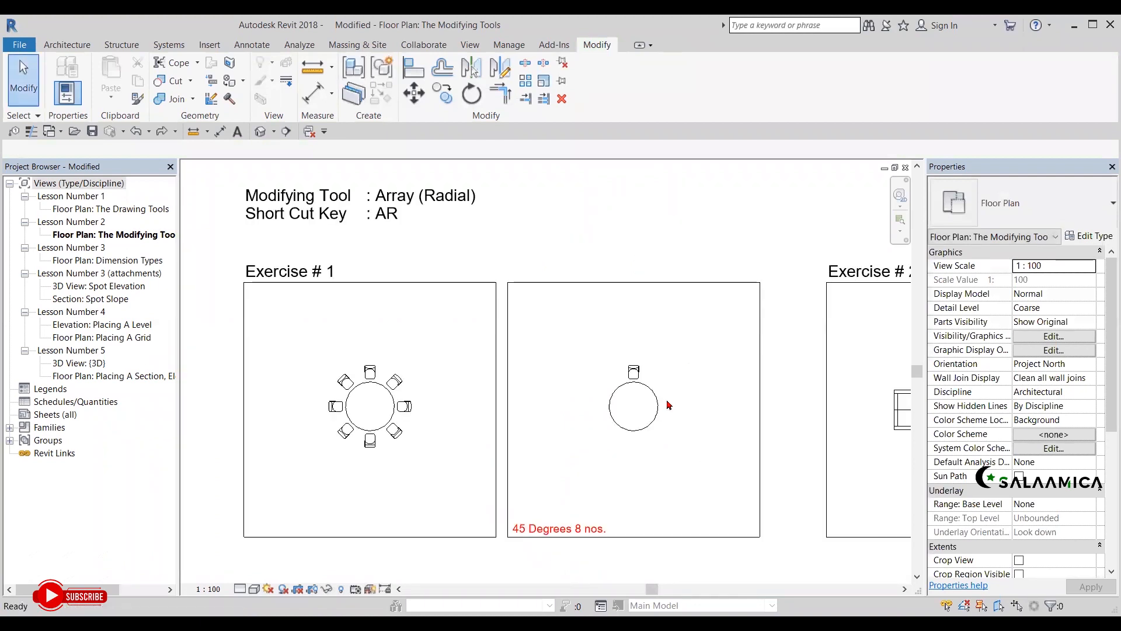
pyautogui.scroll(3, 666, 401)
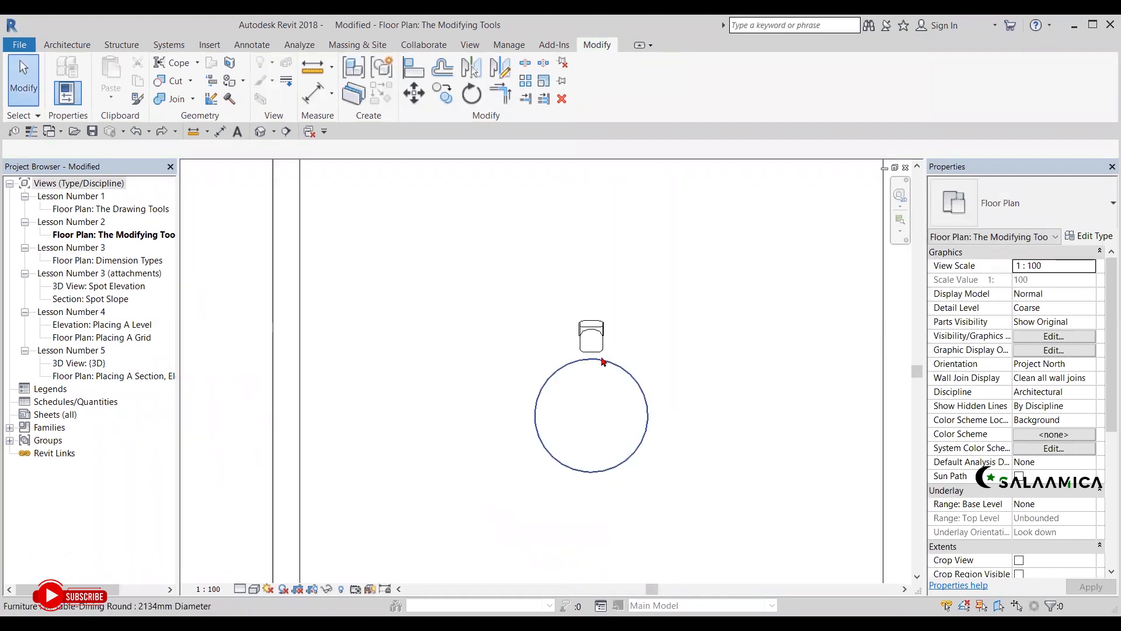
pyautogui.click(591, 334)
pyautogui.press('r')
pyautogui.press('o')
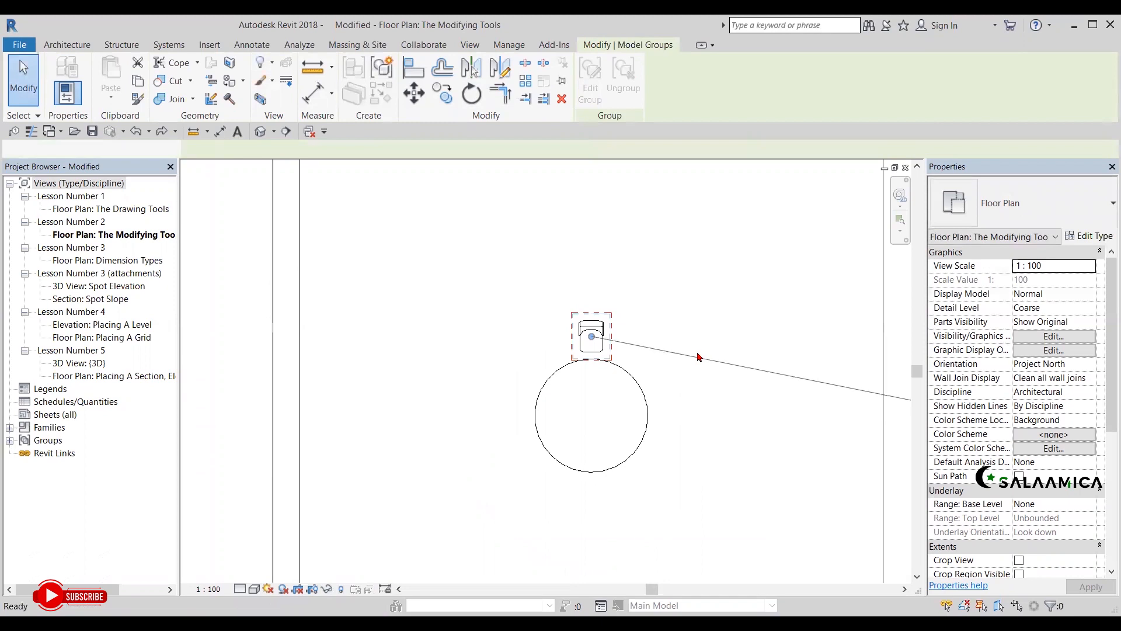
pyautogui.click(591, 328)
pyautogui.press('a')
pyautogui.press('r')
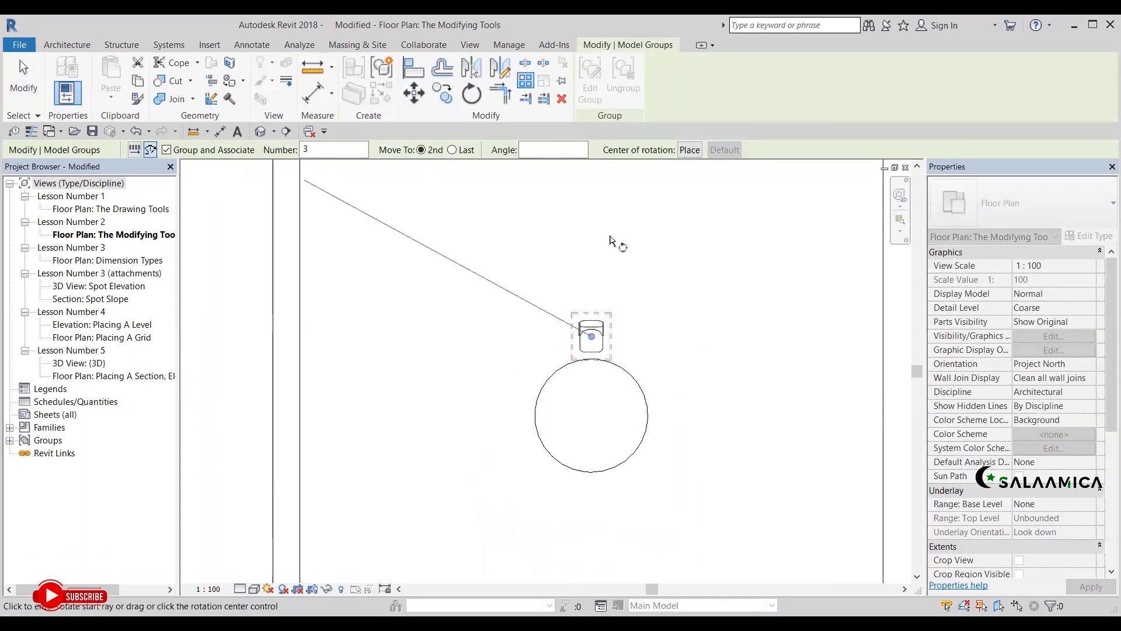
pyautogui.scroll(-3, 787, 320)
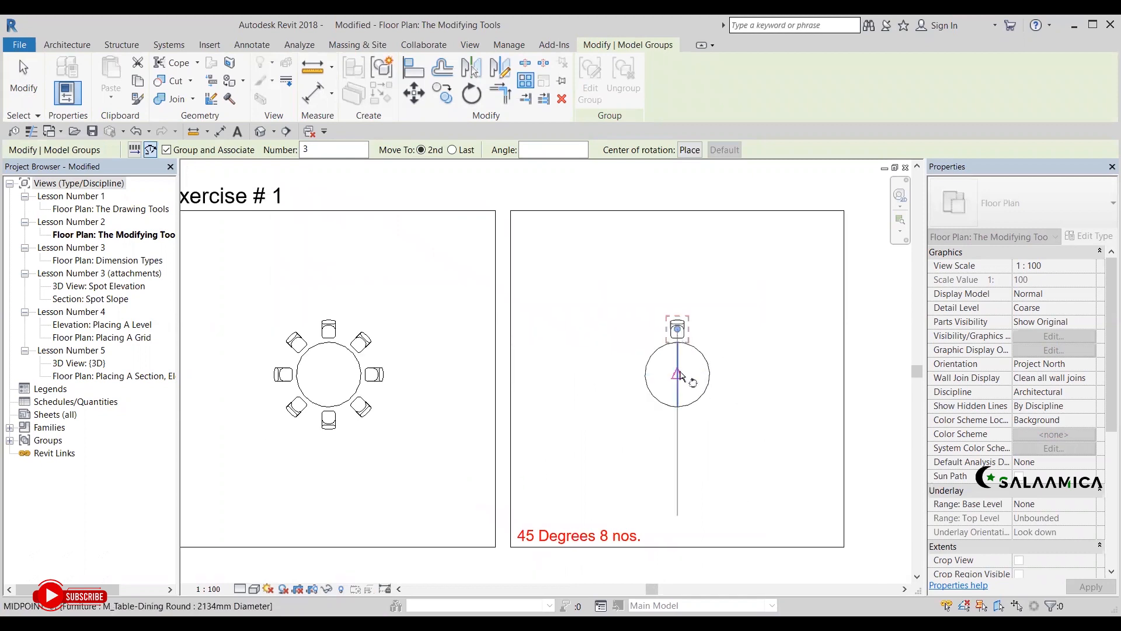
pyautogui.scroll(3, 682, 382)
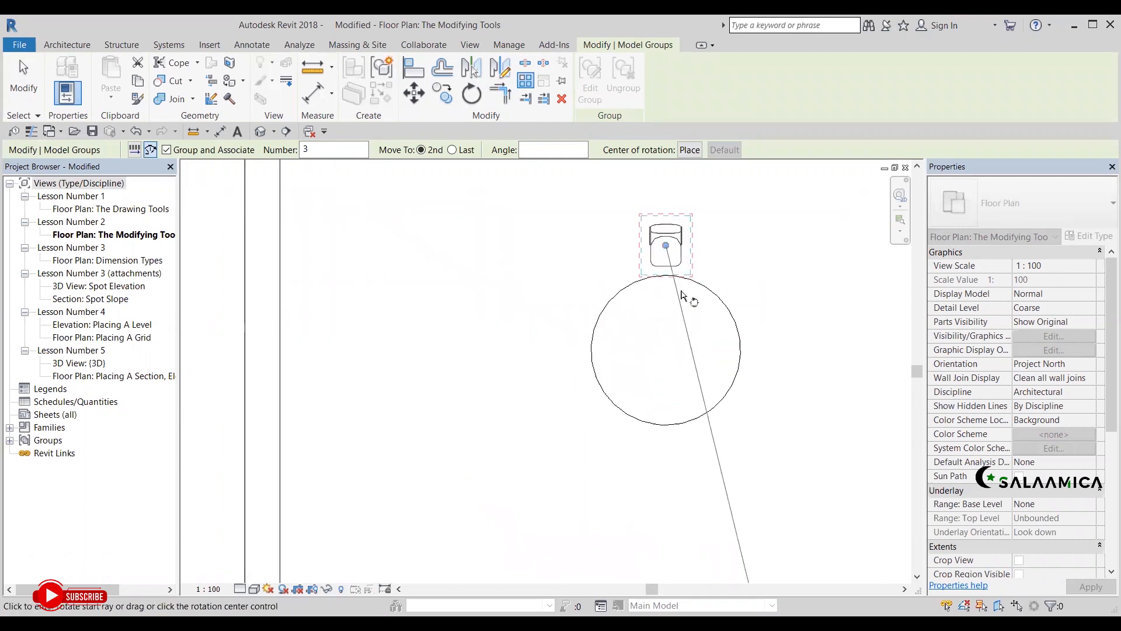
pyautogui.moveTo(664, 253); pyautogui.dragTo(665, 350)
pyautogui.scroll(-3, 746, 321)
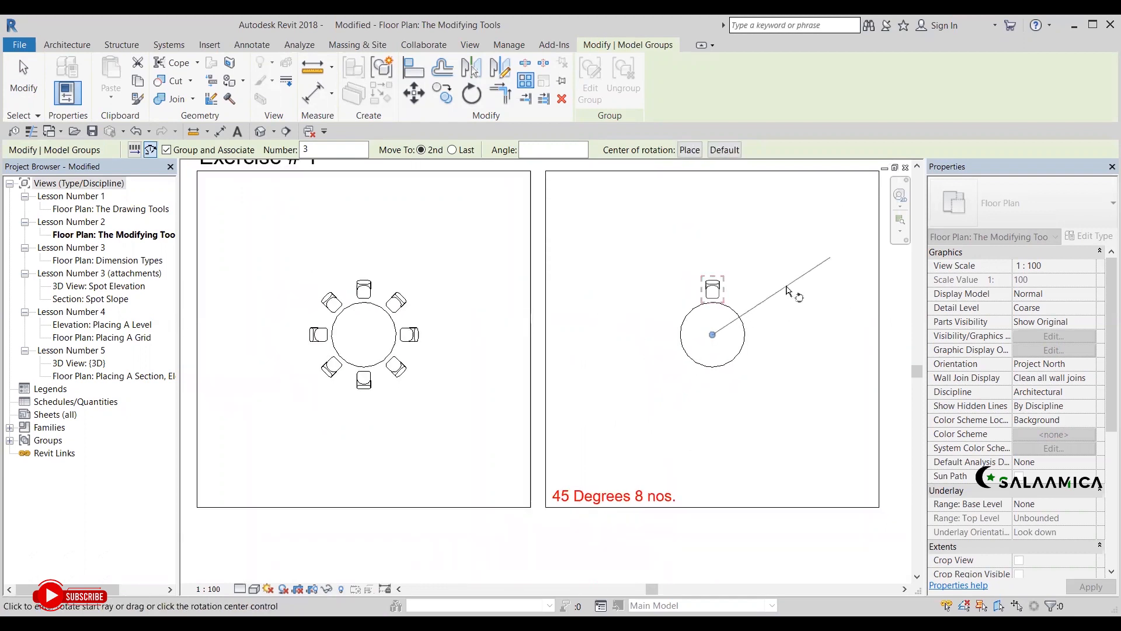
# Array the chair around the table from the vertical start ray at a 45° angle, with a count of 8.
pyautogui.scroll(2, 779, 327)
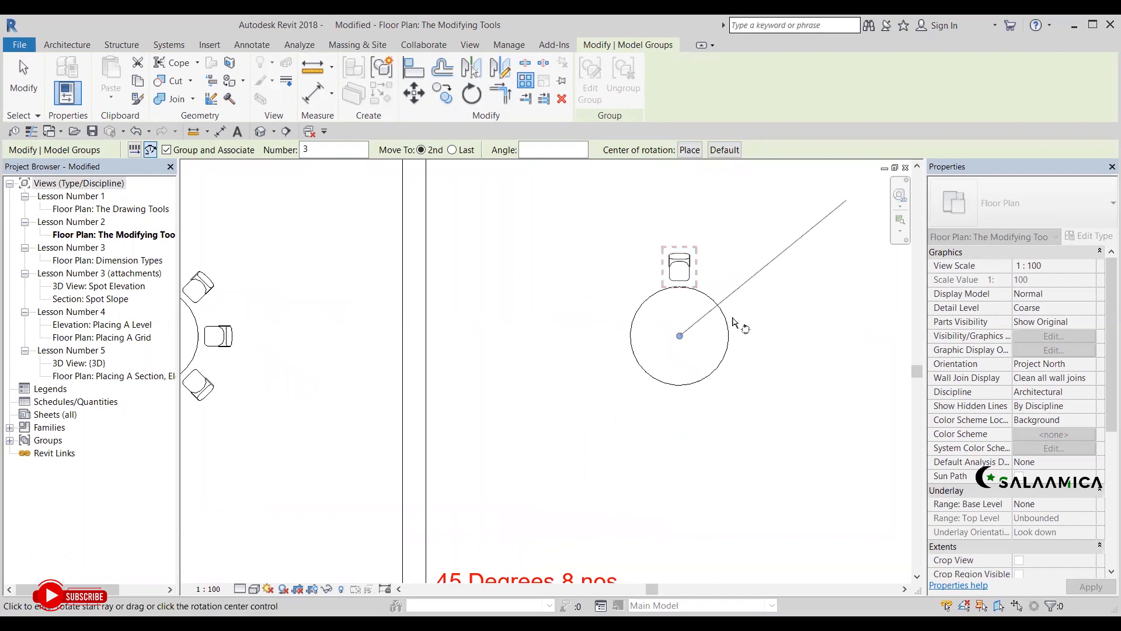
pyautogui.scroll(-1, 744, 266)
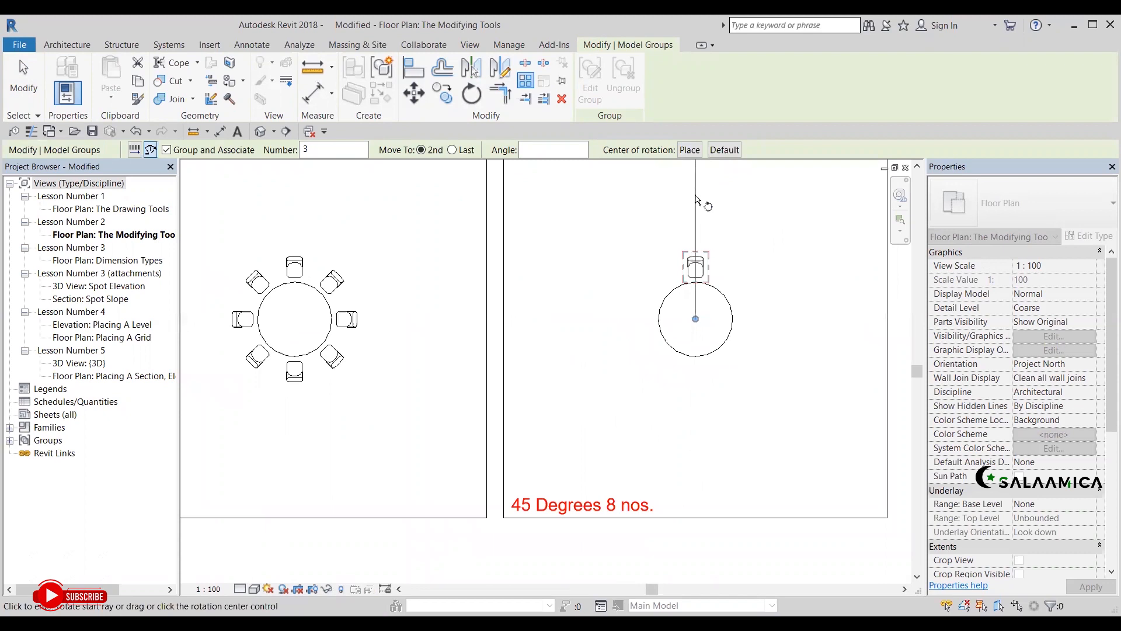
pyautogui.click(695, 198)
pyautogui.moveTo(709, 210); pyautogui.dragTo(635, 176, button='middle')
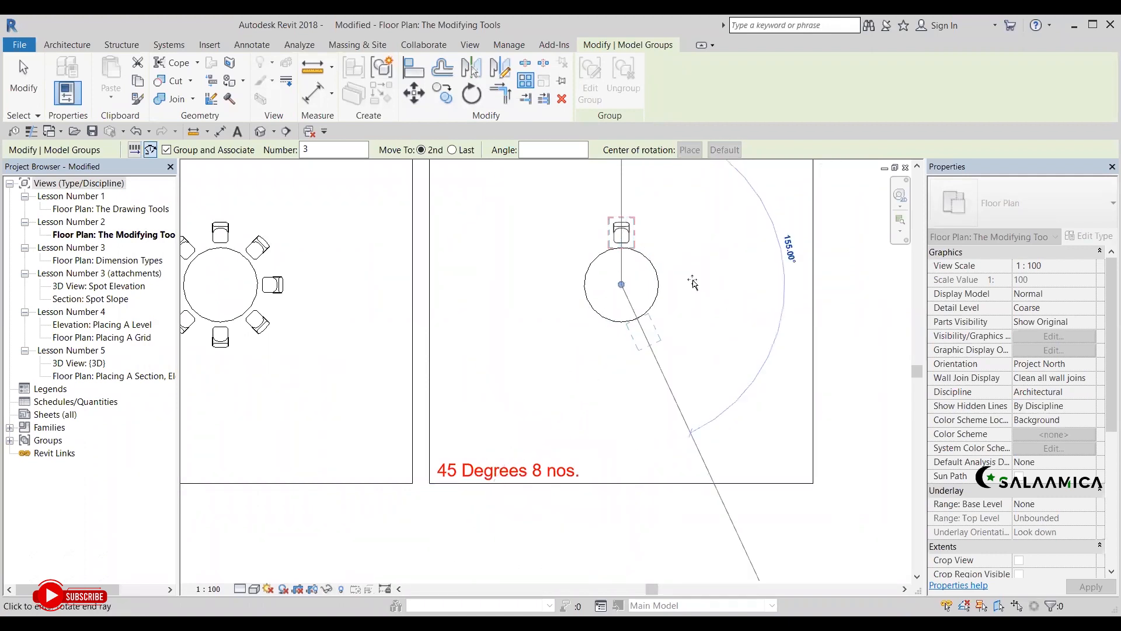
pyautogui.moveTo(694, 284); pyautogui.dragTo(714, 338, button='middle')
pyautogui.scroll(-2, 678, 316)
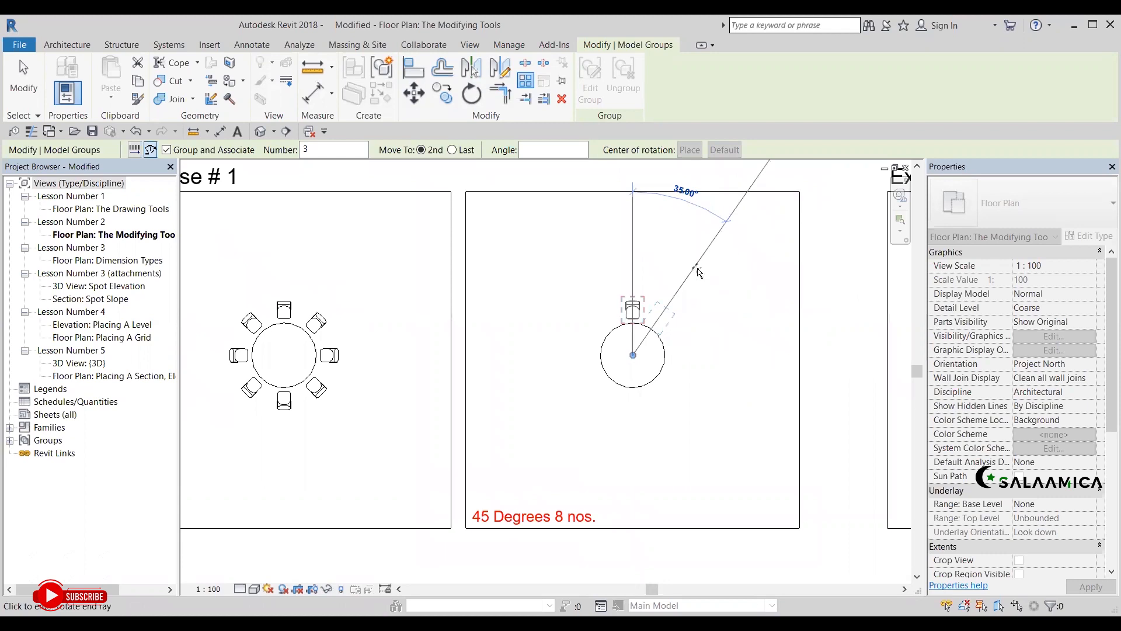
pyautogui.write('45')
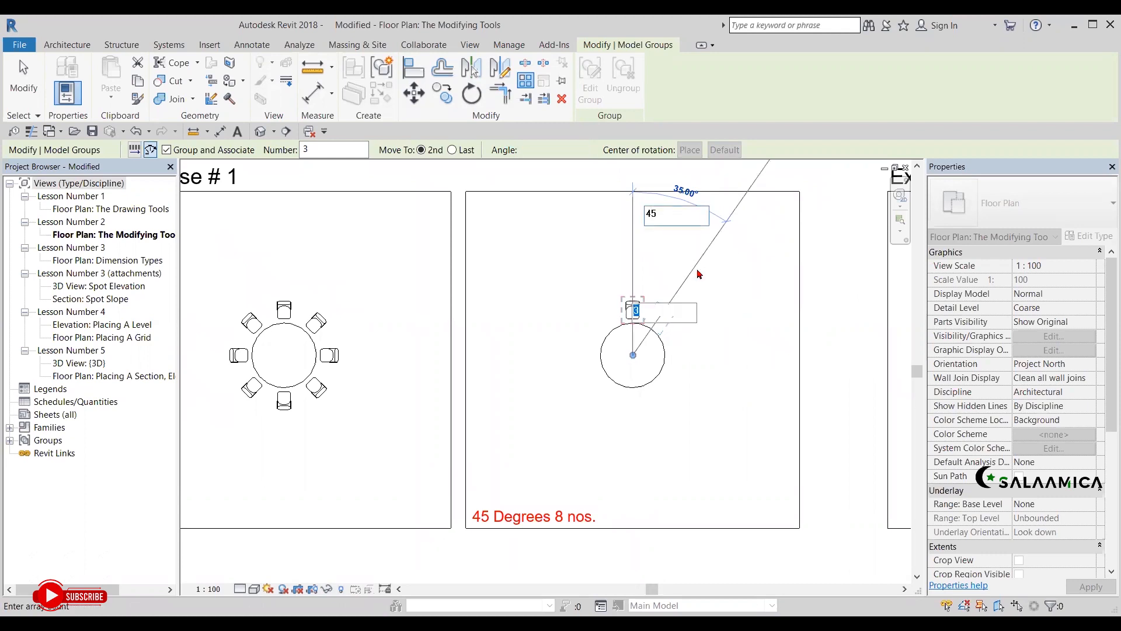
pyautogui.press('Return')
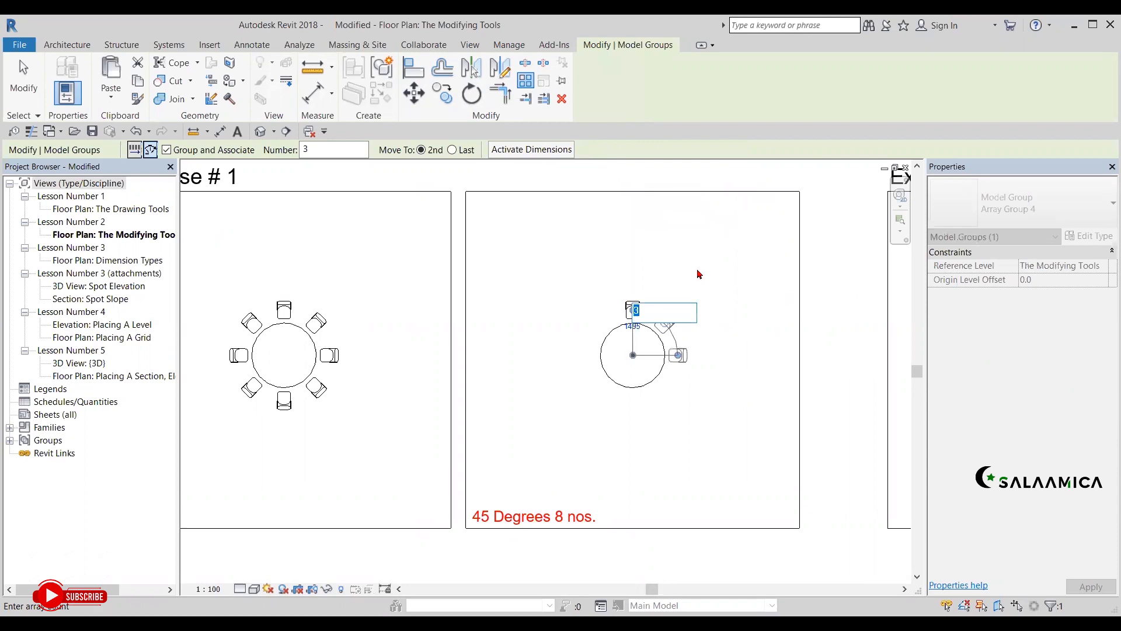
pyautogui.write('8')
pyautogui.press('Return')
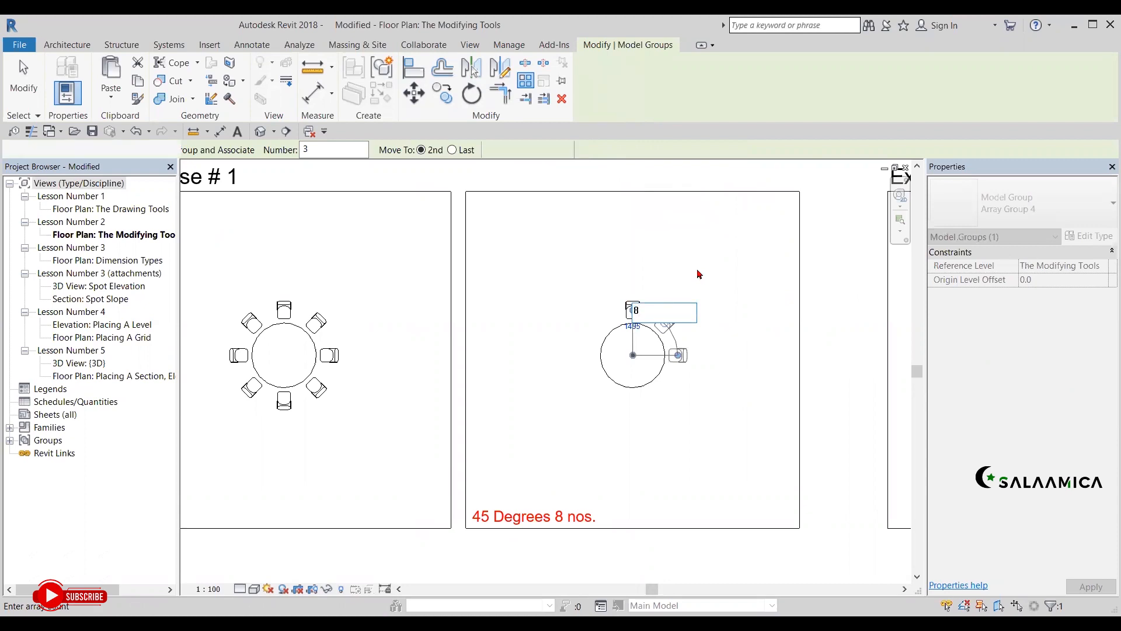
# Examine the sofa layout and array note in both panels of the Array (Radial) section's Exercise # 2.
pyautogui.moveTo(529, 390); pyautogui.dragTo(501, 310, button='middle')
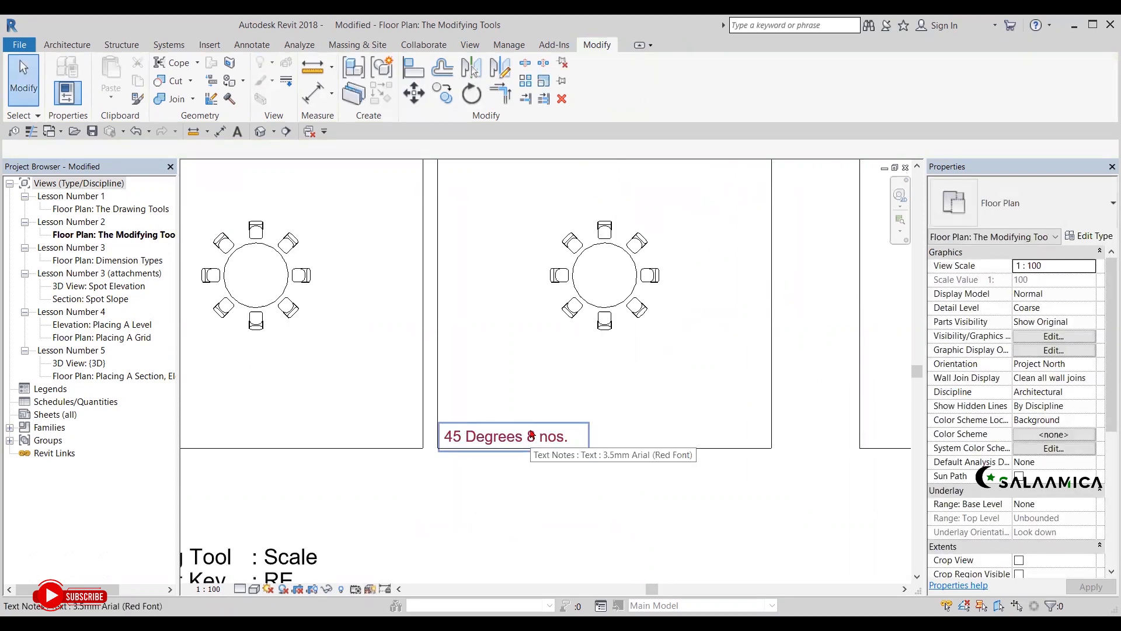
pyautogui.scroll(-2, 532, 433)
pyautogui.moveTo(876, 351); pyautogui.dragTo(378, 340, button='middle')
pyautogui.scroll(-3, 524, 251)
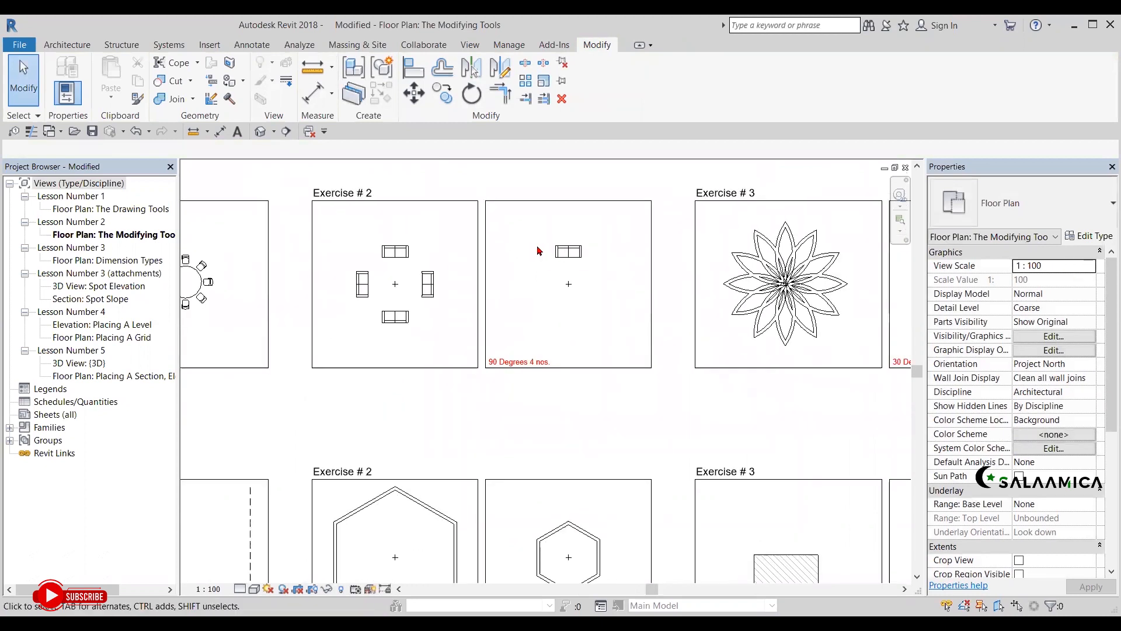
pyautogui.scroll(-1, 539, 251)
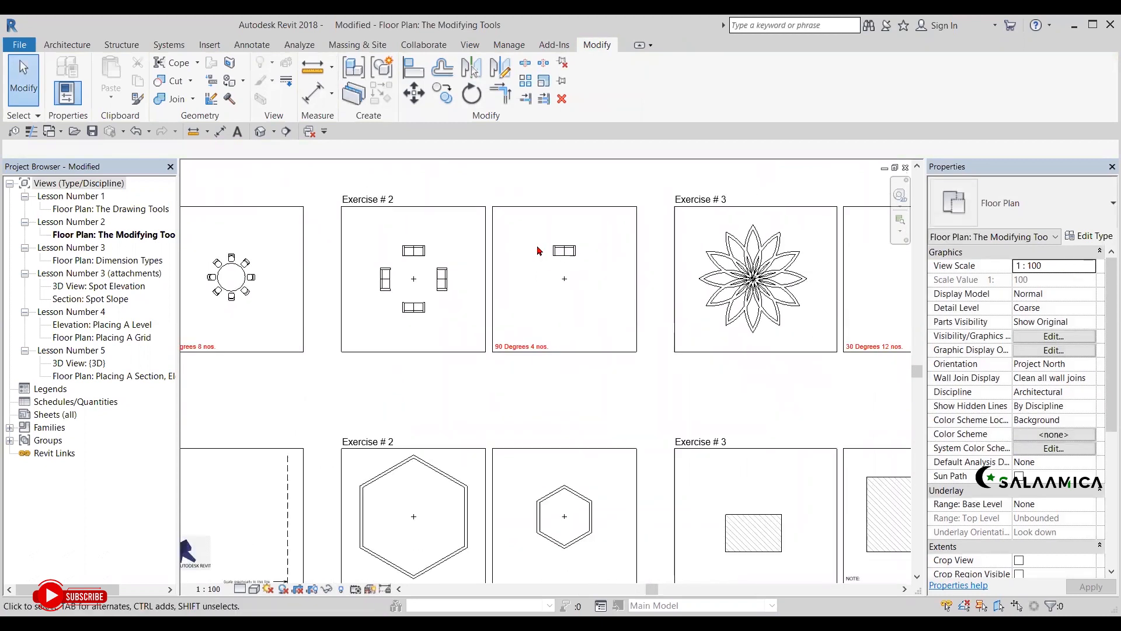
pyautogui.moveTo(494, 322); pyautogui.dragTo(645, 364, button='middle')
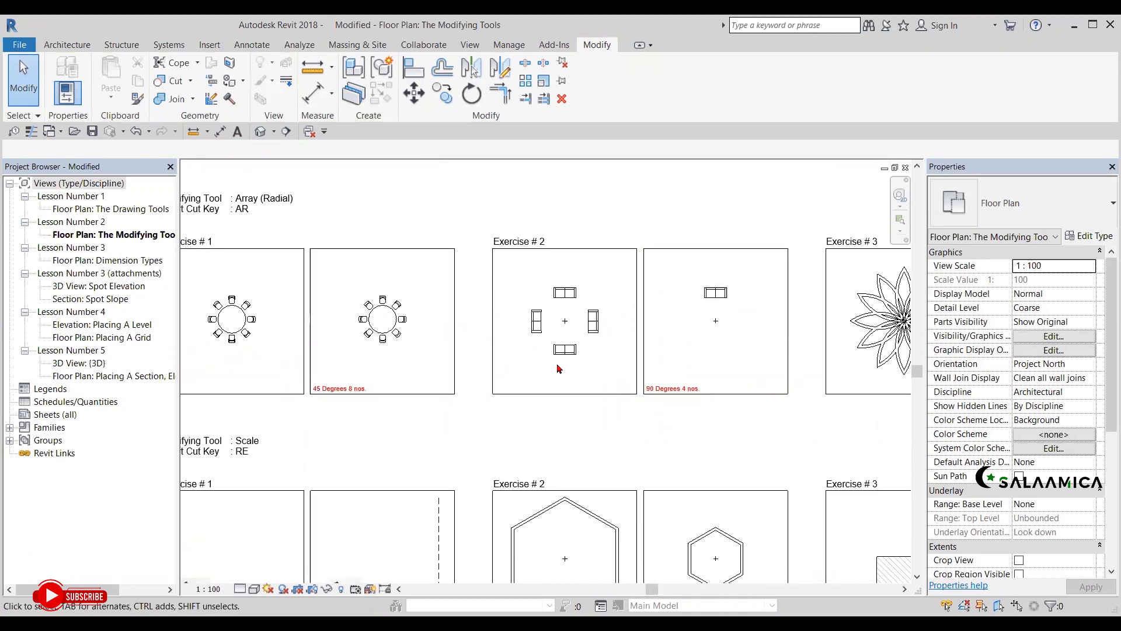
pyautogui.scroll(2, 563, 362)
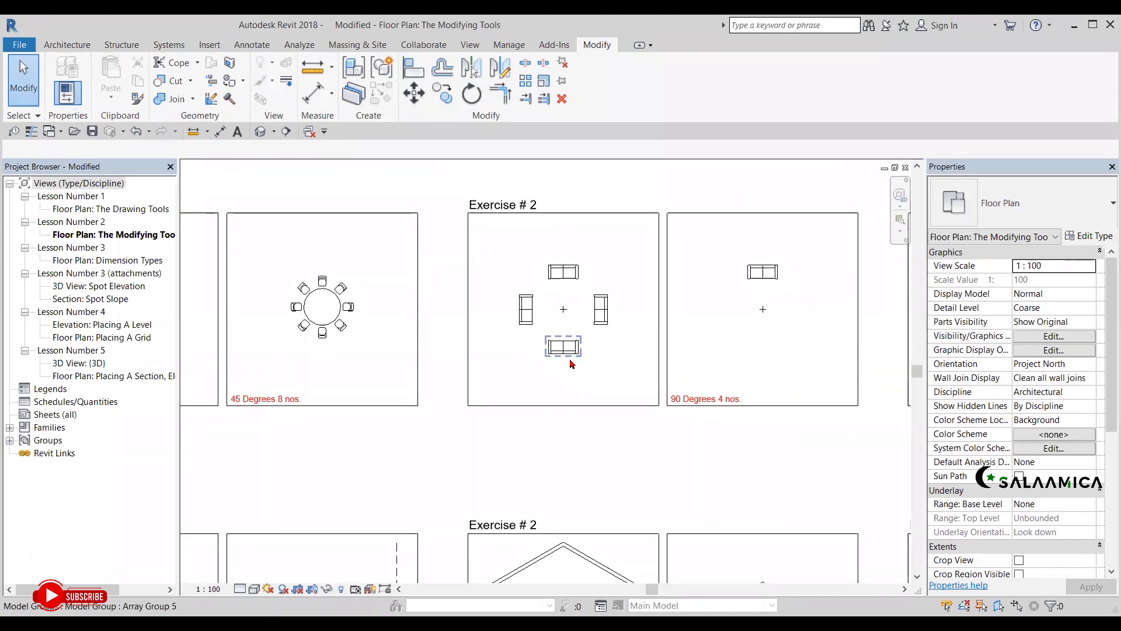
pyautogui.scroll(-2, 572, 365)
pyautogui.moveTo(605, 368); pyautogui.dragTo(682, 289, button='middle')
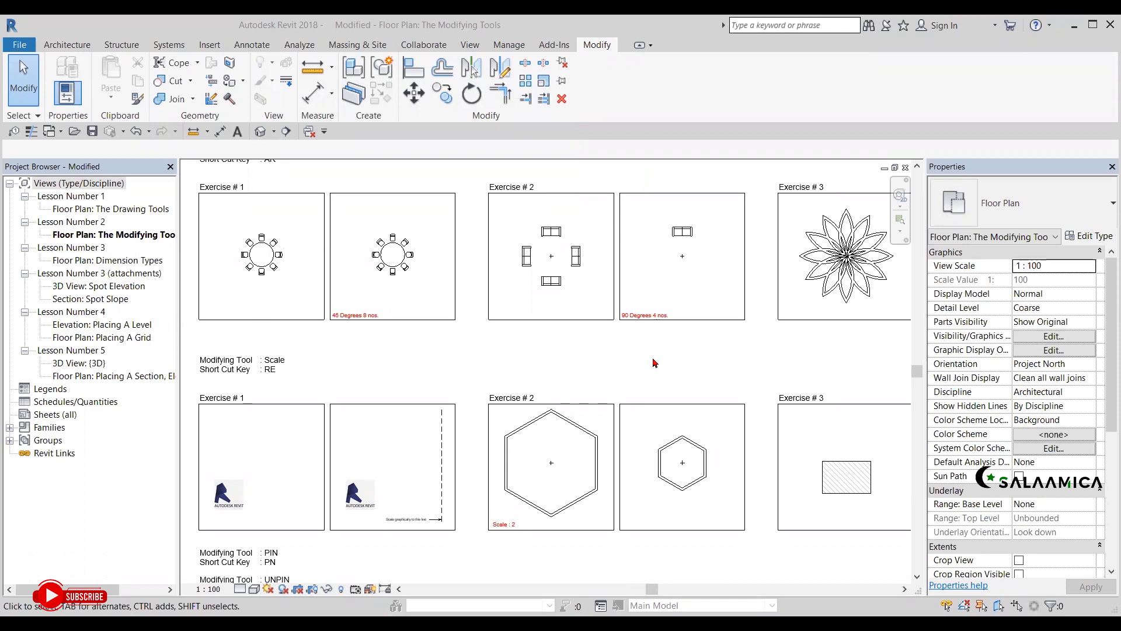
pyautogui.scroll(-2, 654, 362)
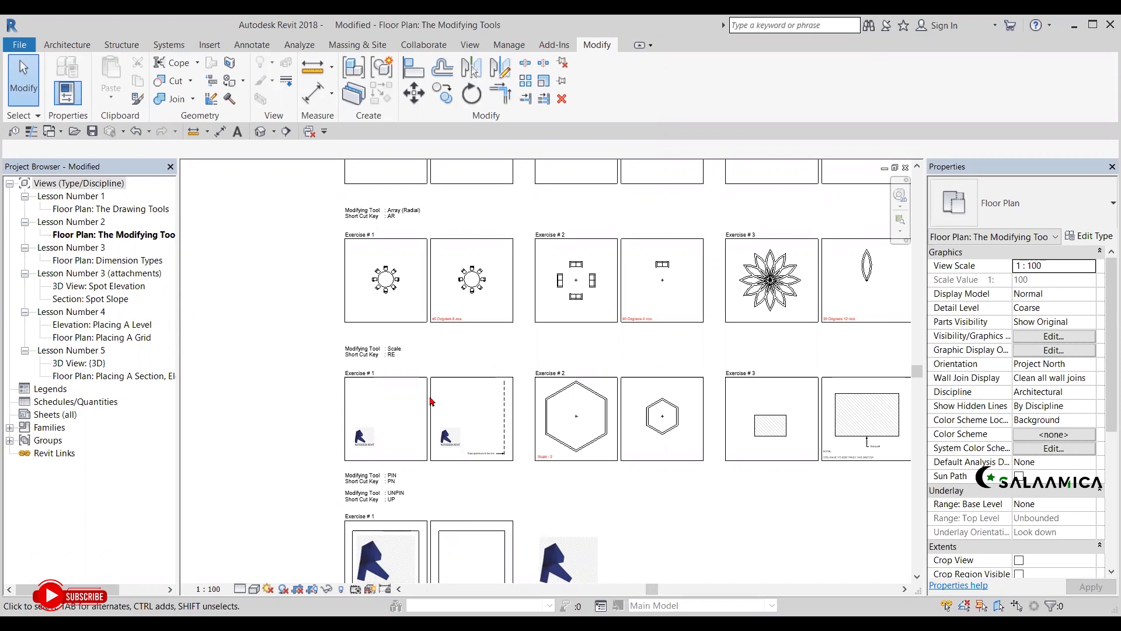
# Examine the Scale section's Exercise # 1 logo panels with their target-line note and the Exercise # 2 hexagon panels.
pyautogui.scroll(5, 386, 388)
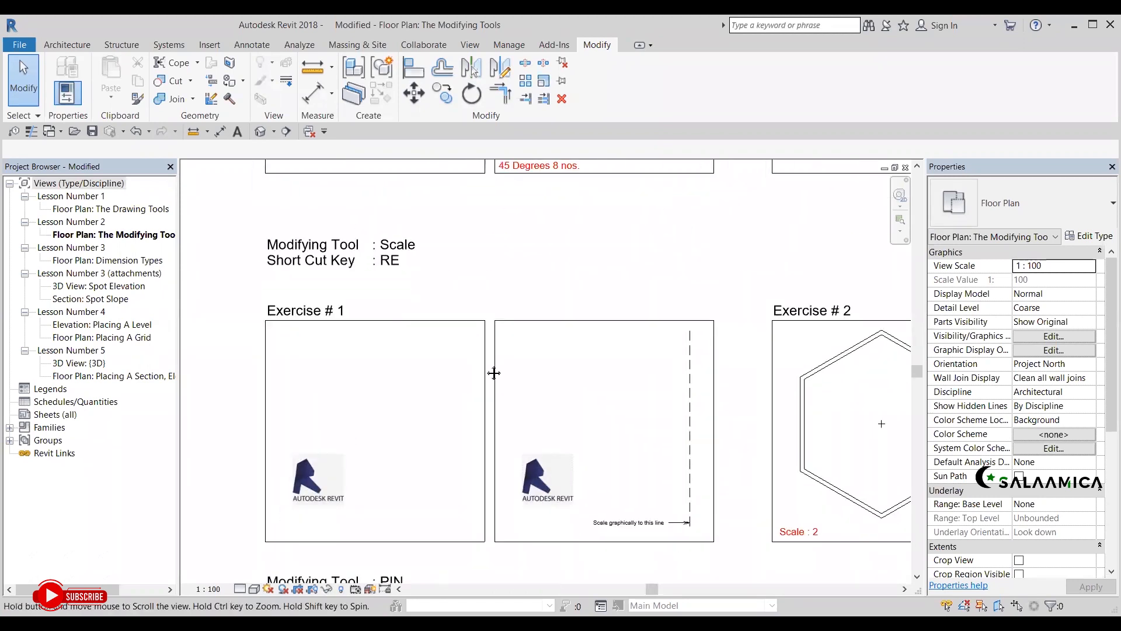
pyautogui.moveTo(476, 339); pyautogui.dragTo(348, 327, button='middle')
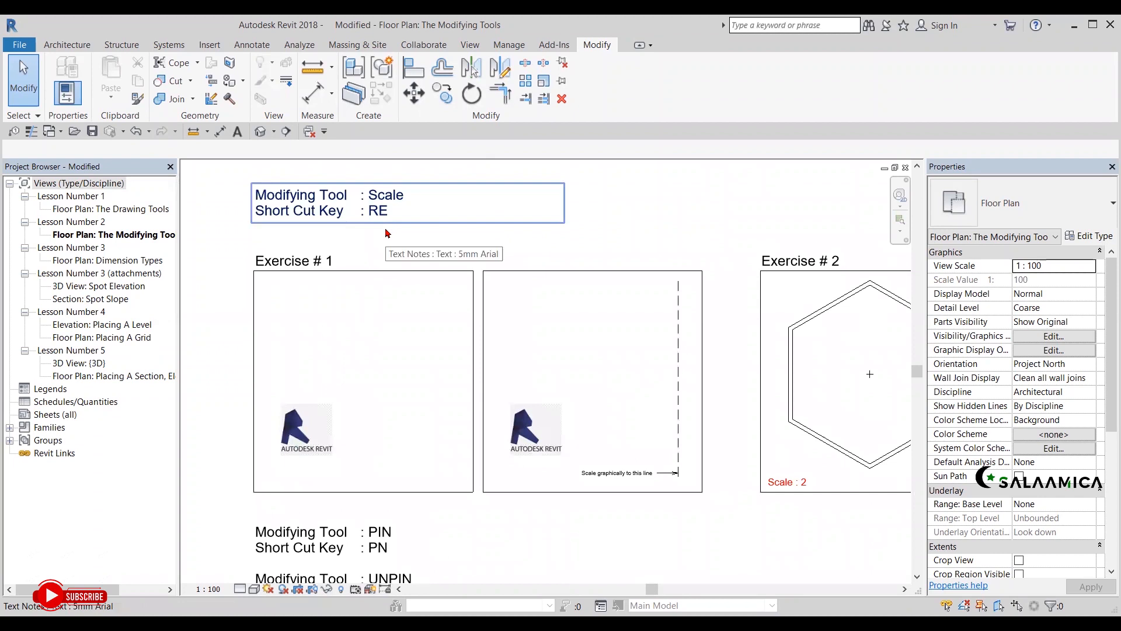
pyautogui.moveTo(393, 483); pyautogui.dragTo(395, 450, button='middle')
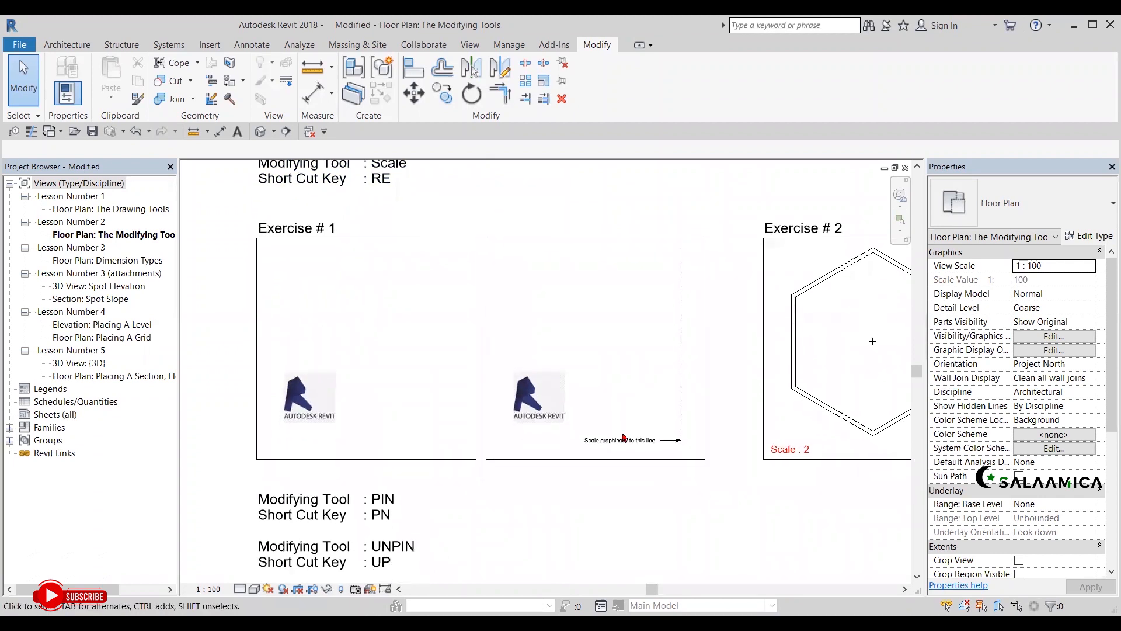
pyautogui.moveTo(606, 433); pyautogui.dragTo(605, 432, button='middle')
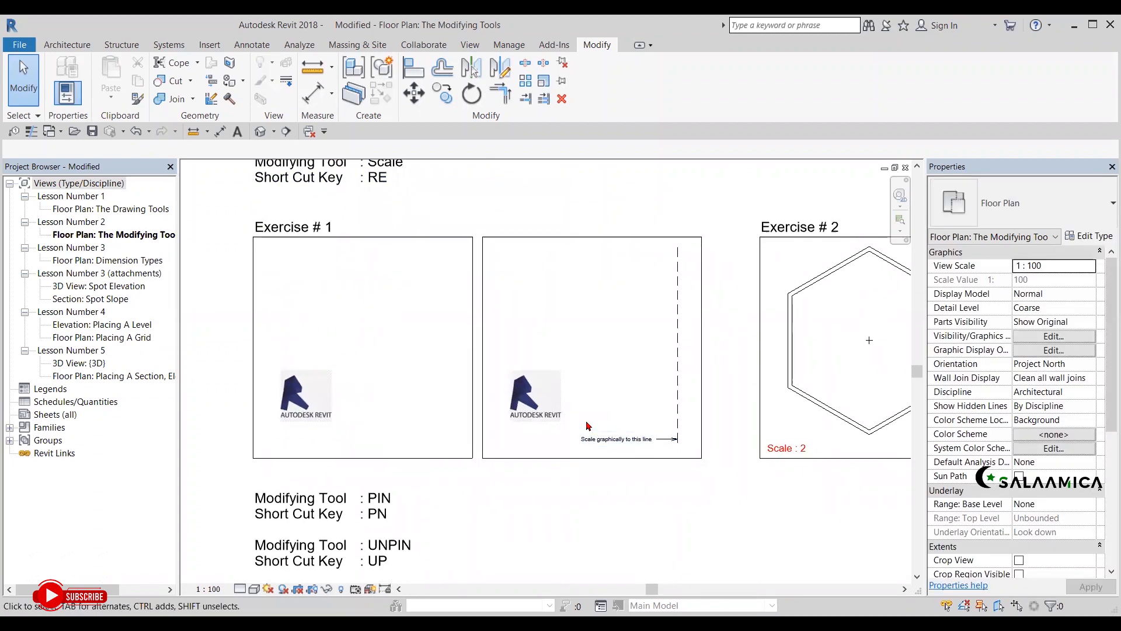
pyautogui.scroll(-1, 570, 383)
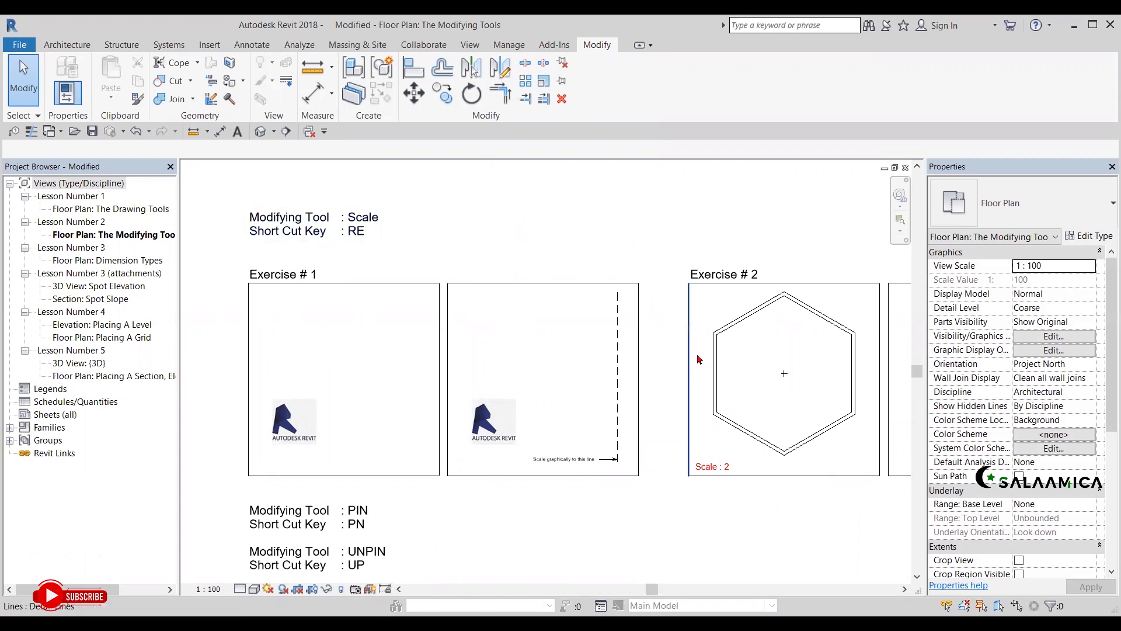
pyautogui.moveTo(699, 360); pyautogui.dragTo(266, 317, button='middle')
pyautogui.moveTo(590, 363); pyautogui.dragTo(694, 363, button='middle')
pyautogui.moveTo(413, 342); pyautogui.dragTo(511, 325, button='middle')
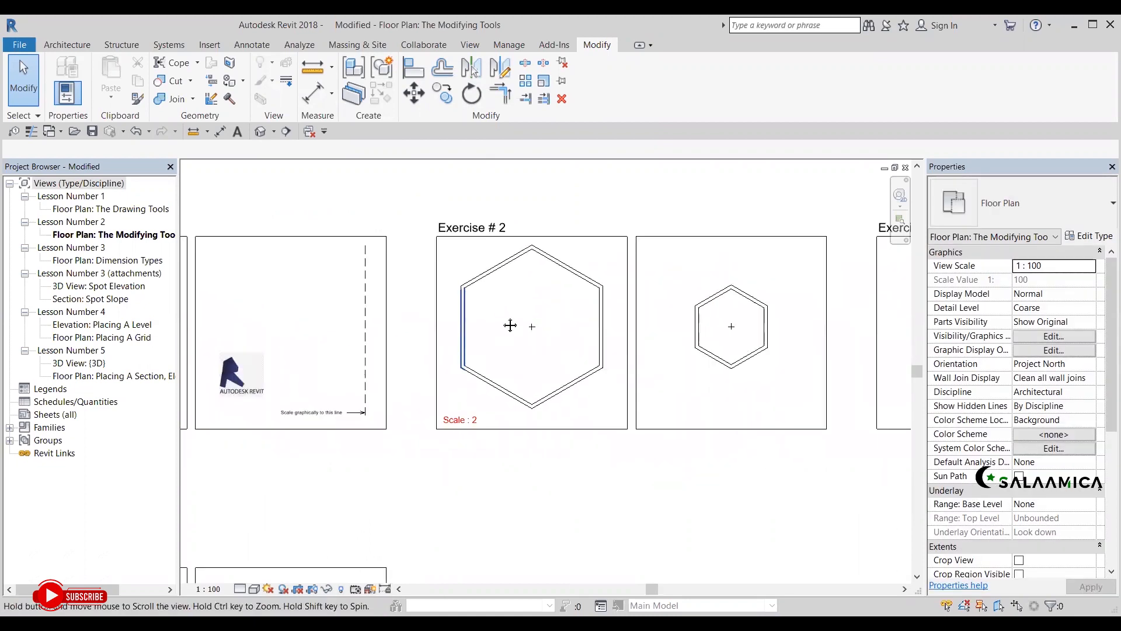
pyautogui.moveTo(287, 323); pyautogui.dragTo(417, 321, button='middle')
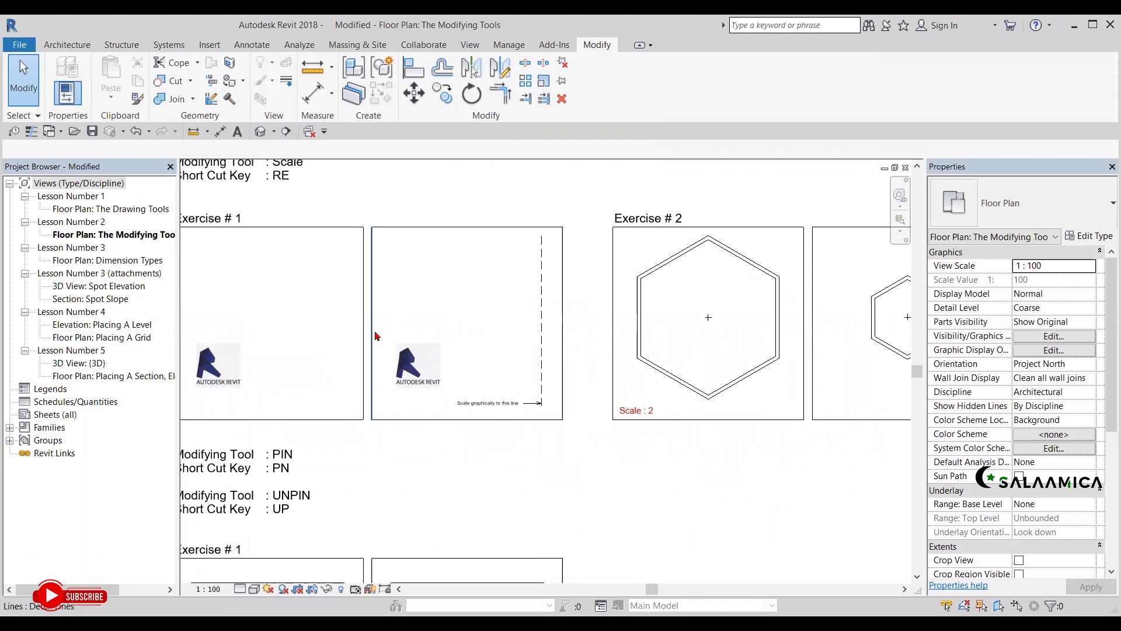
pyautogui.moveTo(385, 333); pyautogui.dragTo(520, 293, button='middle')
pyautogui.scroll(2, 520, 294)
pyautogui.moveTo(500, 336); pyautogui.dragTo(419, 424, button='middle')
pyautogui.moveTo(591, 356); pyautogui.dragTo(573, 356, button='middle')
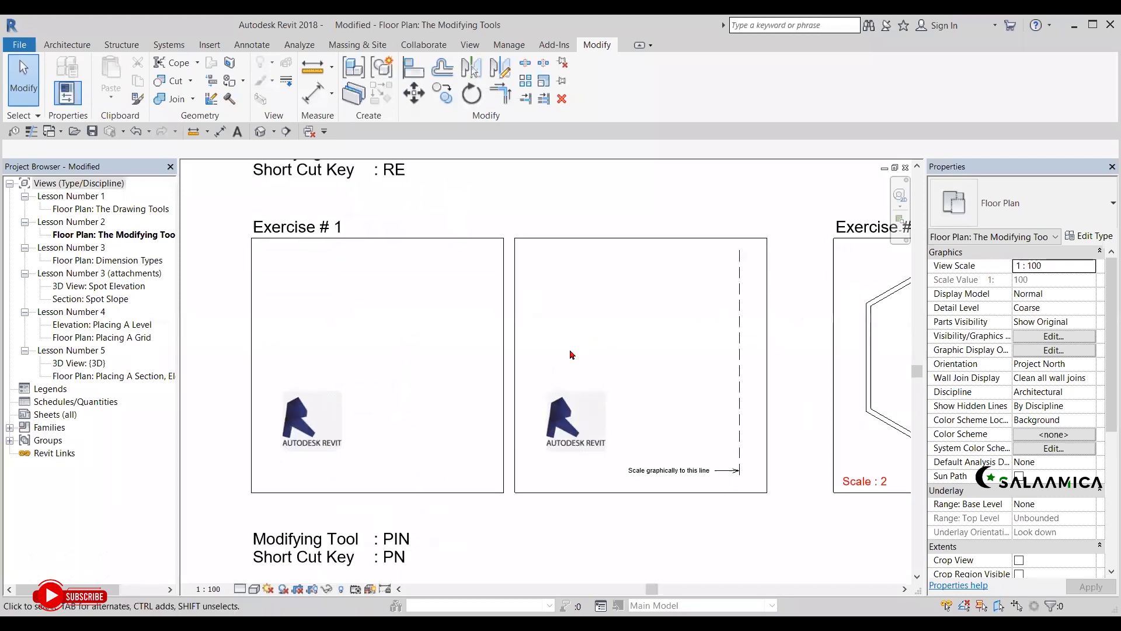
pyautogui.click(572, 401)
pyautogui.moveTo(636, 358); pyautogui.dragTo(626, 356, button='middle')
pyautogui.press('Escape')
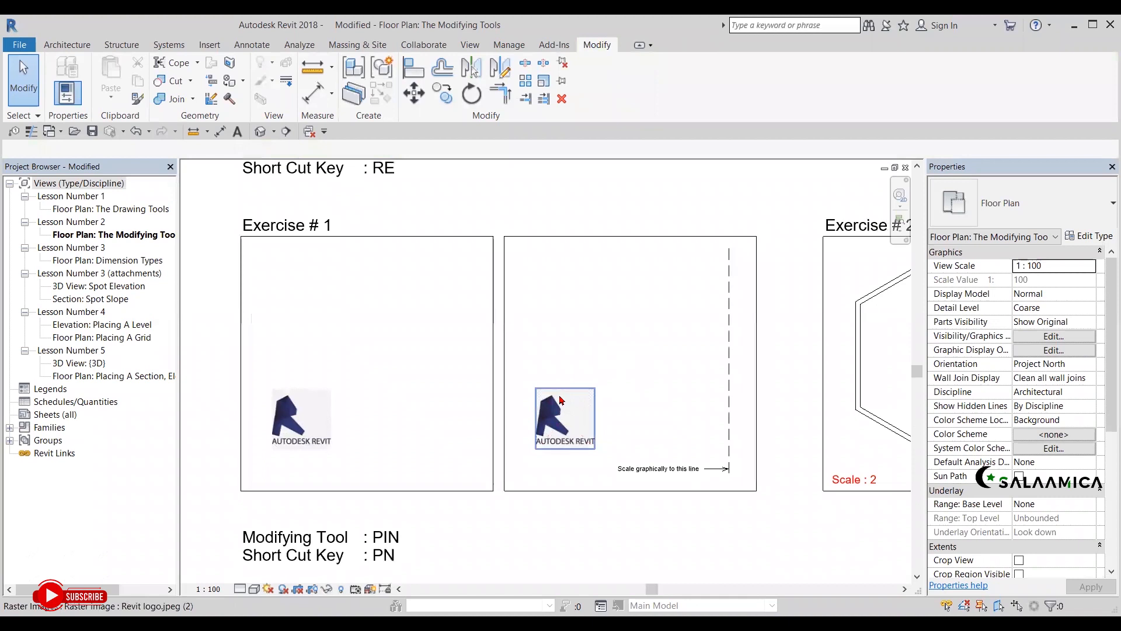
pyautogui.scroll(1, 556, 447)
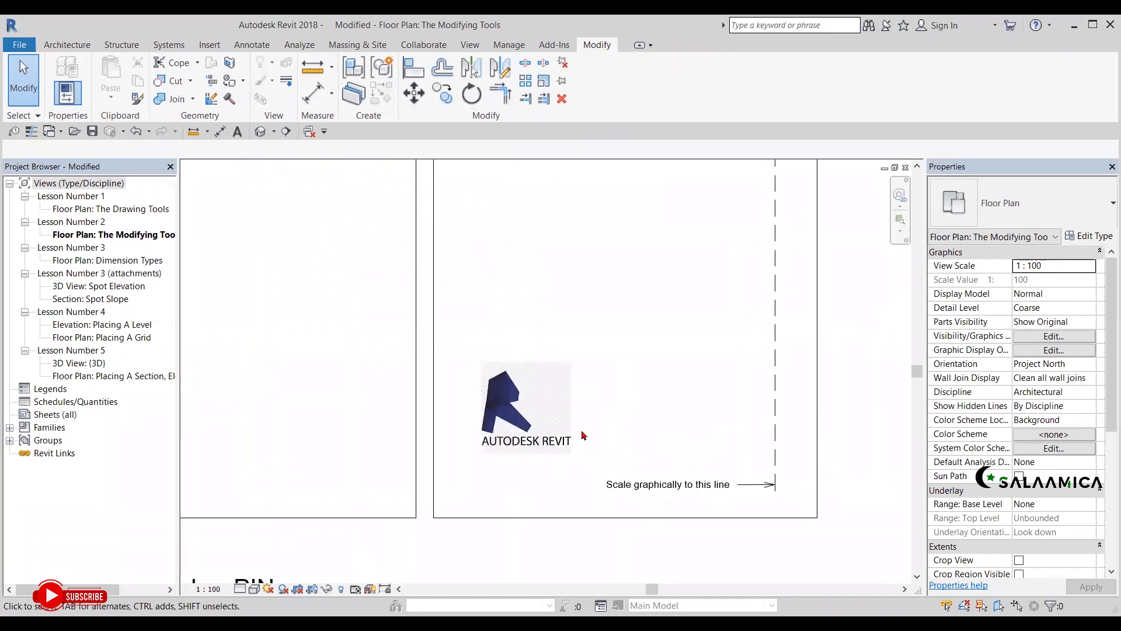
pyautogui.click(571, 414)
pyautogui.click(626, 401)
pyautogui.moveTo(640, 396); pyautogui.dragTo(626, 417, button='middle')
pyautogui.moveTo(618, 372); pyautogui.dragTo(667, 387, button='middle')
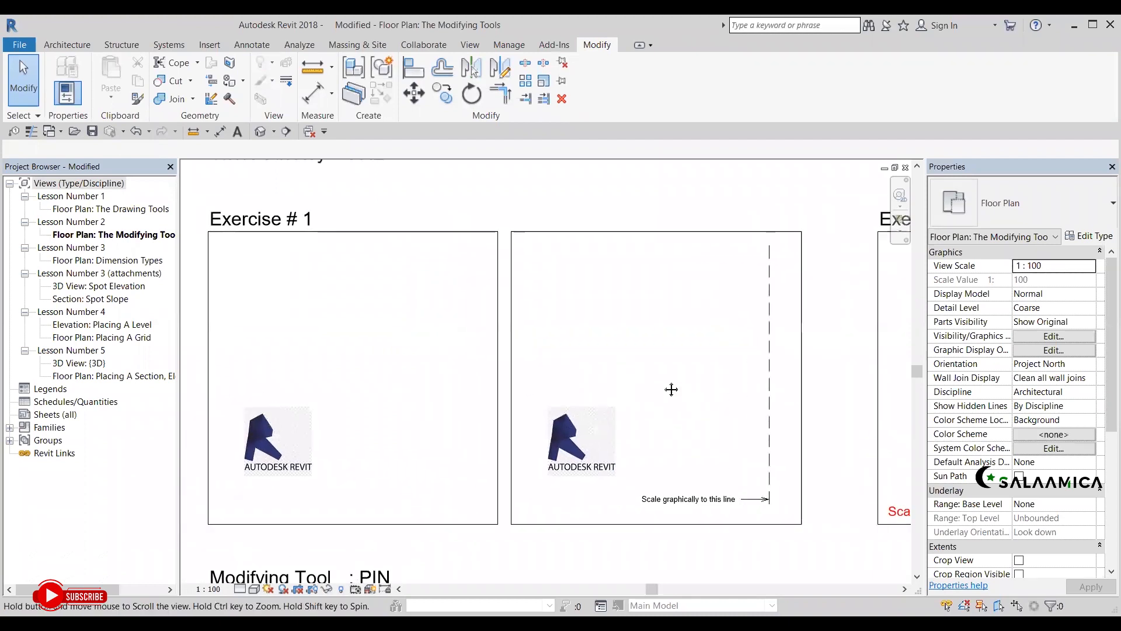
# Scale the practice panel's Revit logo graphically from its lower-left corner, using its bottom edge as reference, out to the dashed line.
pyautogui.click(618, 429)
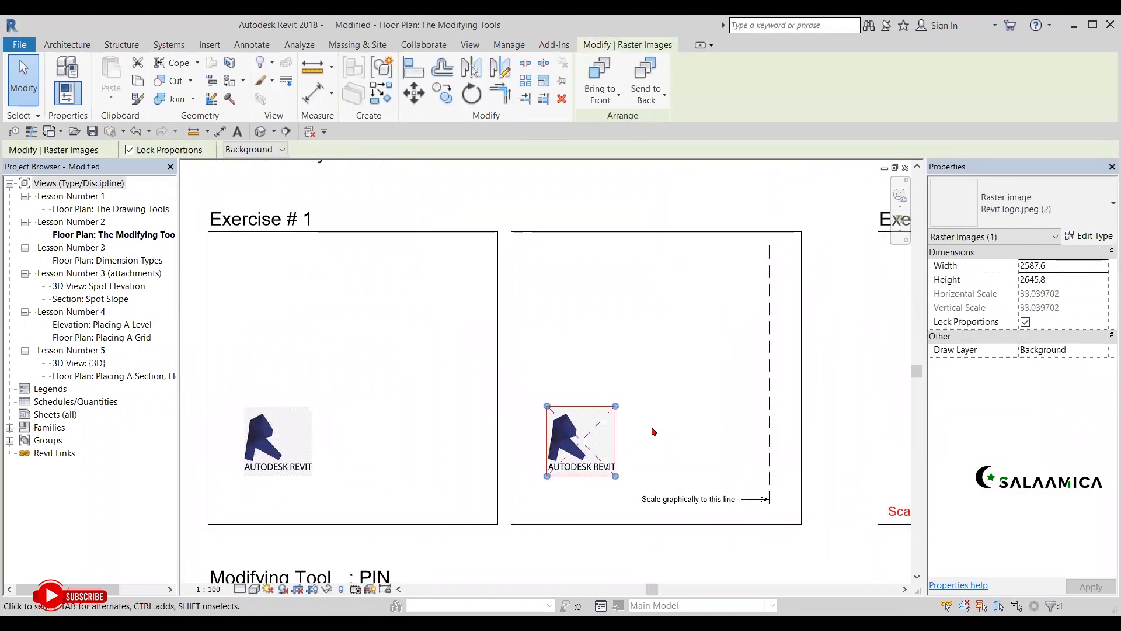
pyautogui.press('r')
pyautogui.press('e')
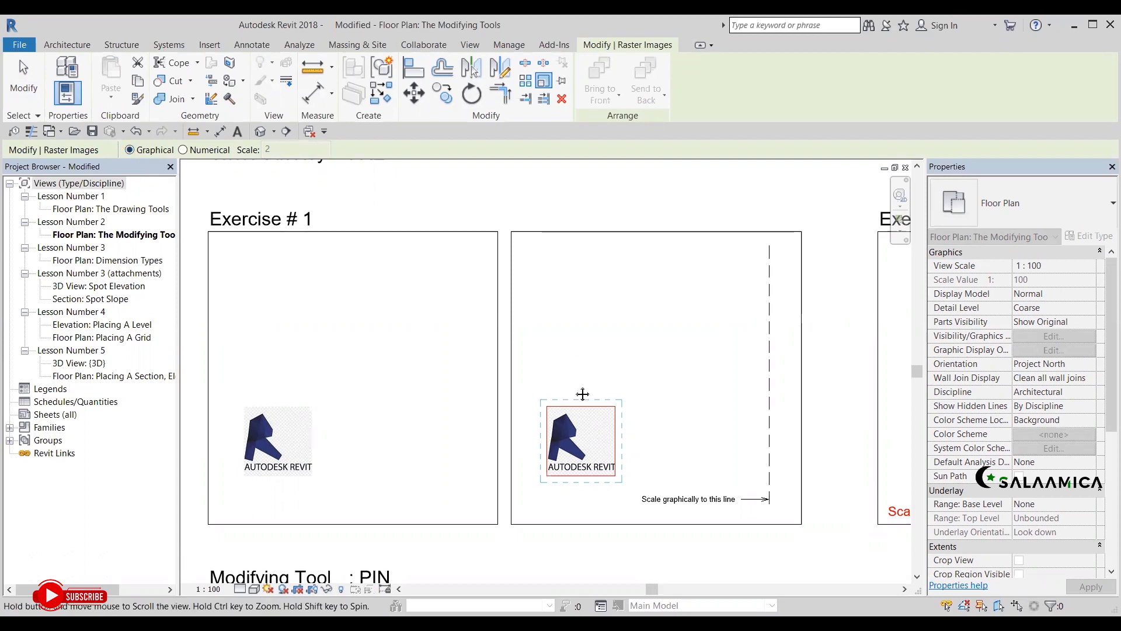
pyautogui.scroll(4, 583, 394)
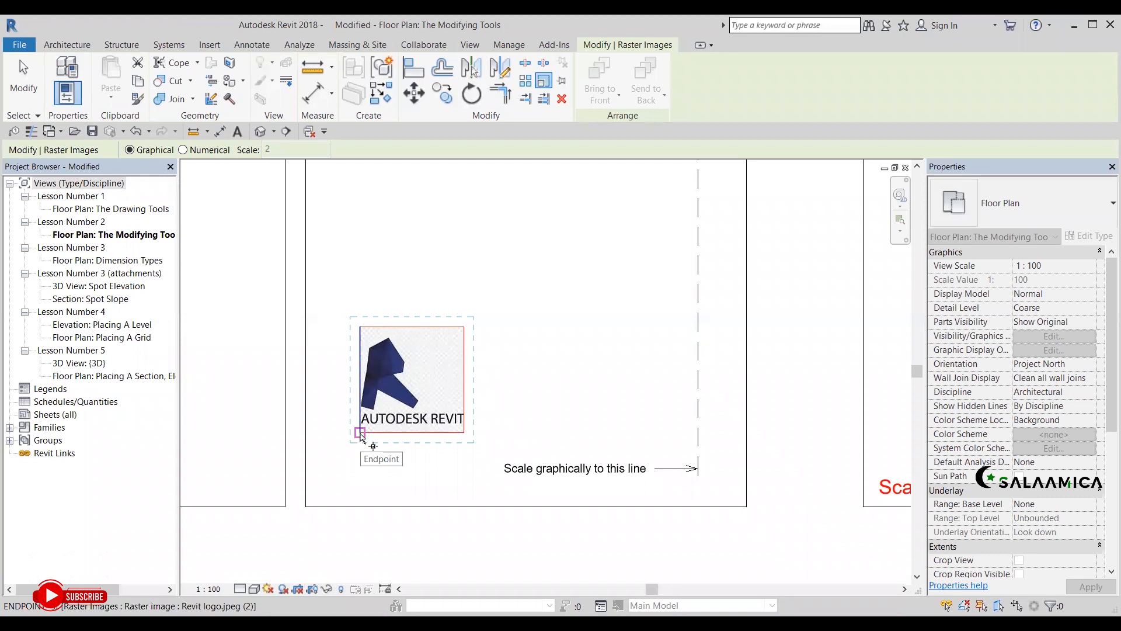
pyautogui.click(361, 433)
pyautogui.click(360, 433)
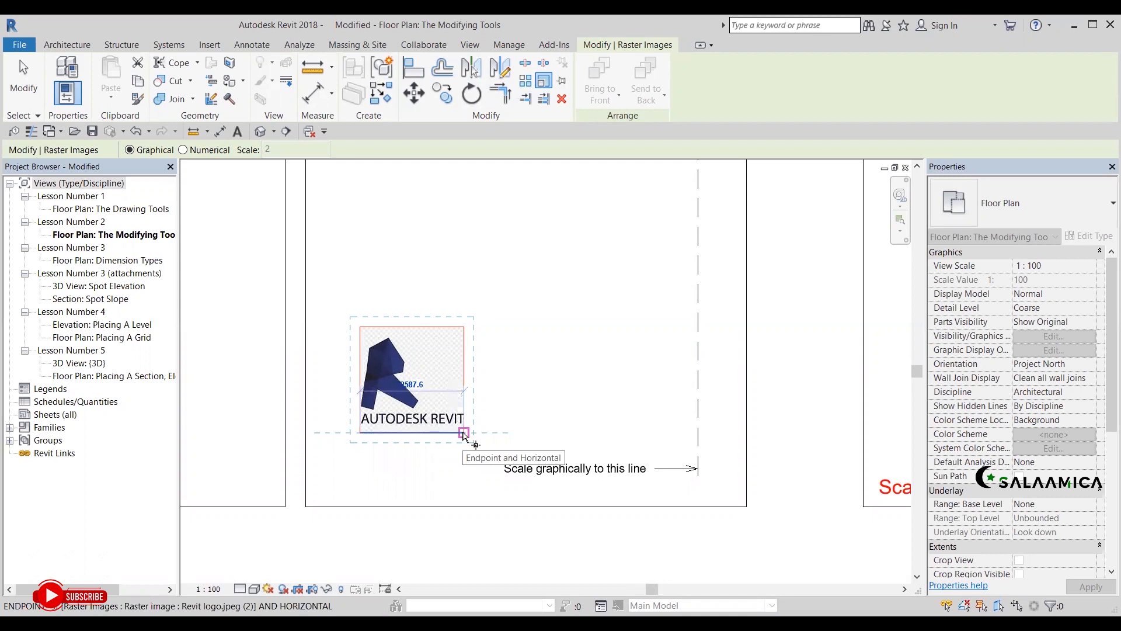
pyautogui.click(464, 433)
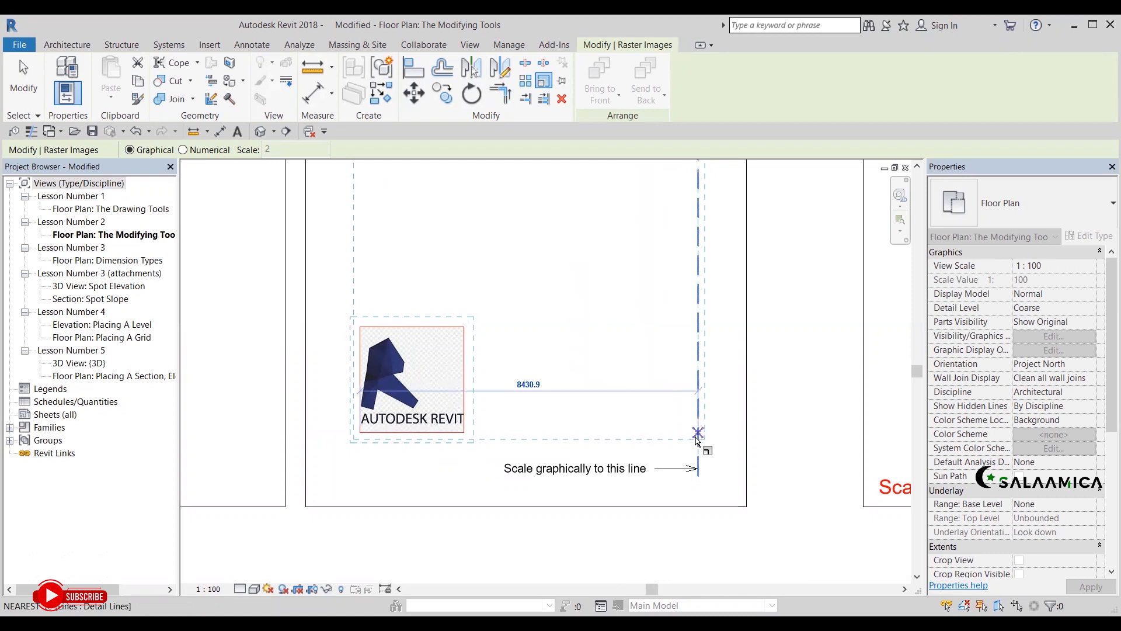
pyautogui.click(697, 436)
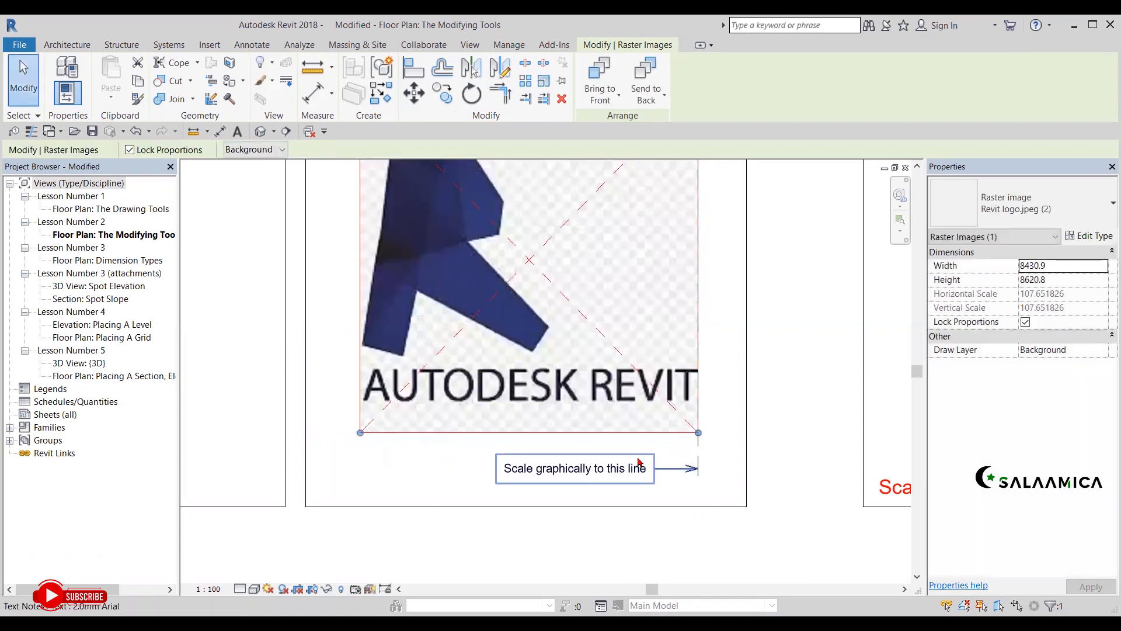
pyautogui.press('Escape')
# Compare the logo panels of the Scale section's Exercise # 1 and examine the hexagons and scale note in Exercise # 2.
pyautogui.scroll(-3, 513, 432)
pyautogui.moveTo(637, 344); pyautogui.dragTo(514, 344, button='middle')
pyautogui.scroll(1, 676, 456)
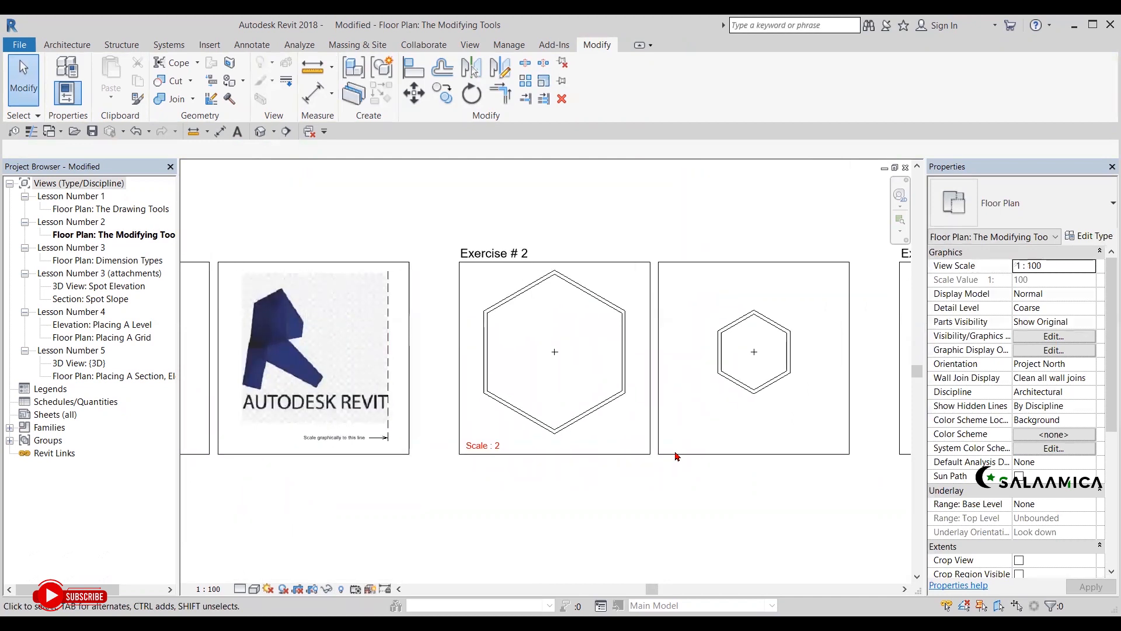
pyautogui.scroll(1, 676, 456)
pyautogui.moveTo(555, 445); pyautogui.dragTo(503, 461, button='middle')
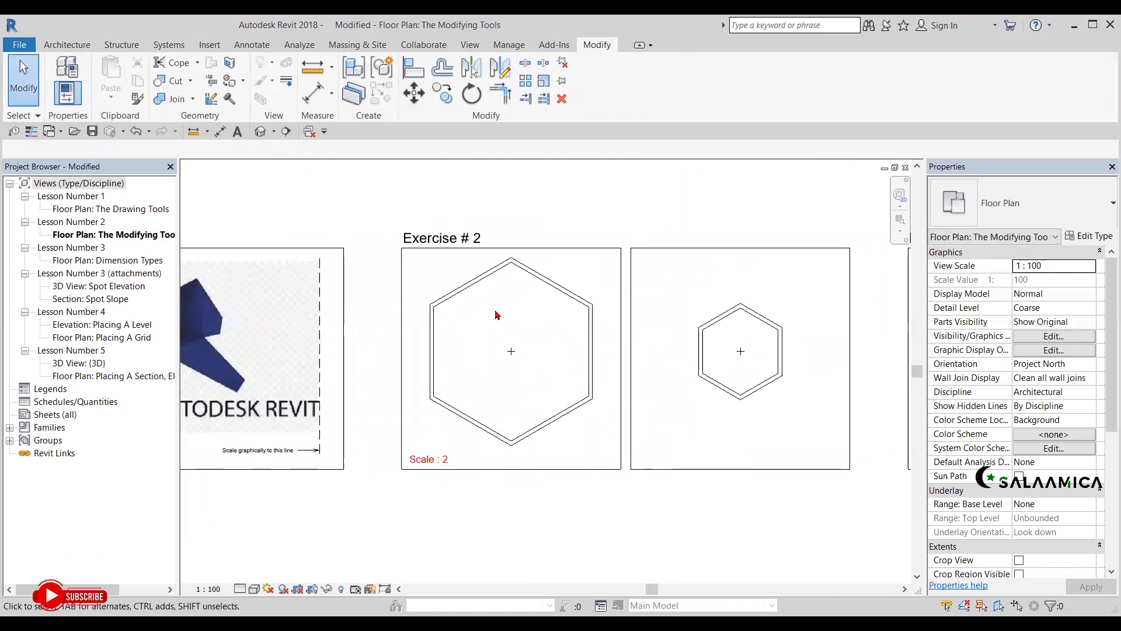
pyautogui.scroll(-1, 498, 316)
pyautogui.moveTo(299, 263); pyautogui.dragTo(432, 322, button='middle')
pyautogui.scroll(-2, 433, 322)
pyautogui.scroll(2, 466, 419)
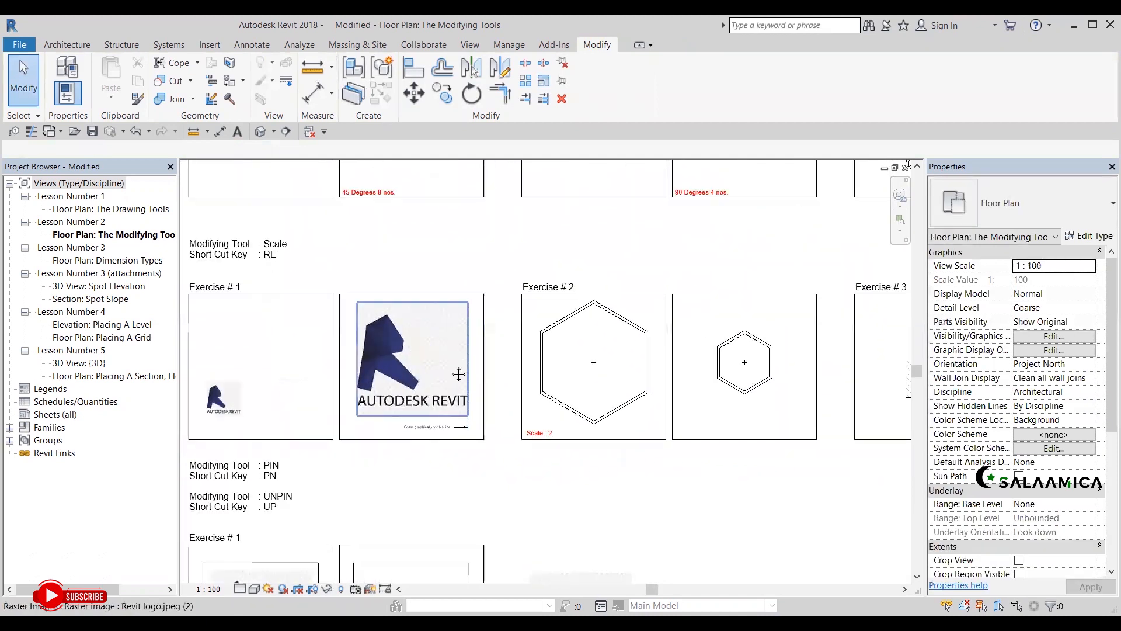
pyautogui.scroll(4, 466, 419)
pyautogui.scroll(-3, 388, 438)
pyautogui.moveTo(389, 438); pyautogui.dragTo(380, 482, button='middle')
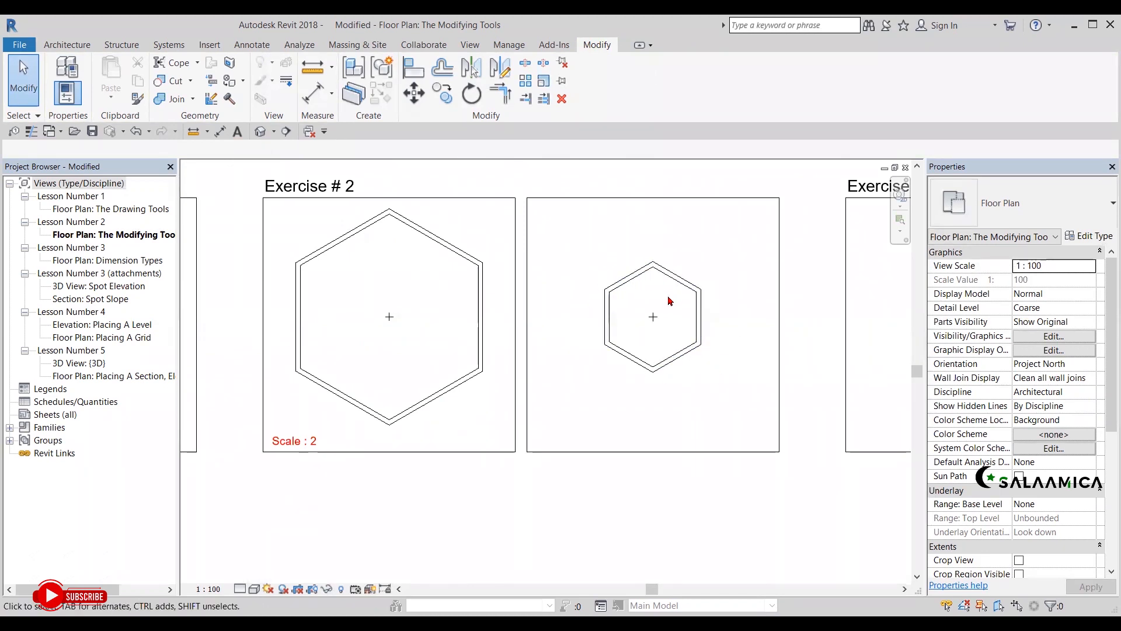
# Scale the whole chain of hexagon walls in the Exercise # 2 practice panel numerically by 2 about the centre mark.
pyautogui.moveTo(668, 301); pyautogui.dragTo(705, 291, button='middle')
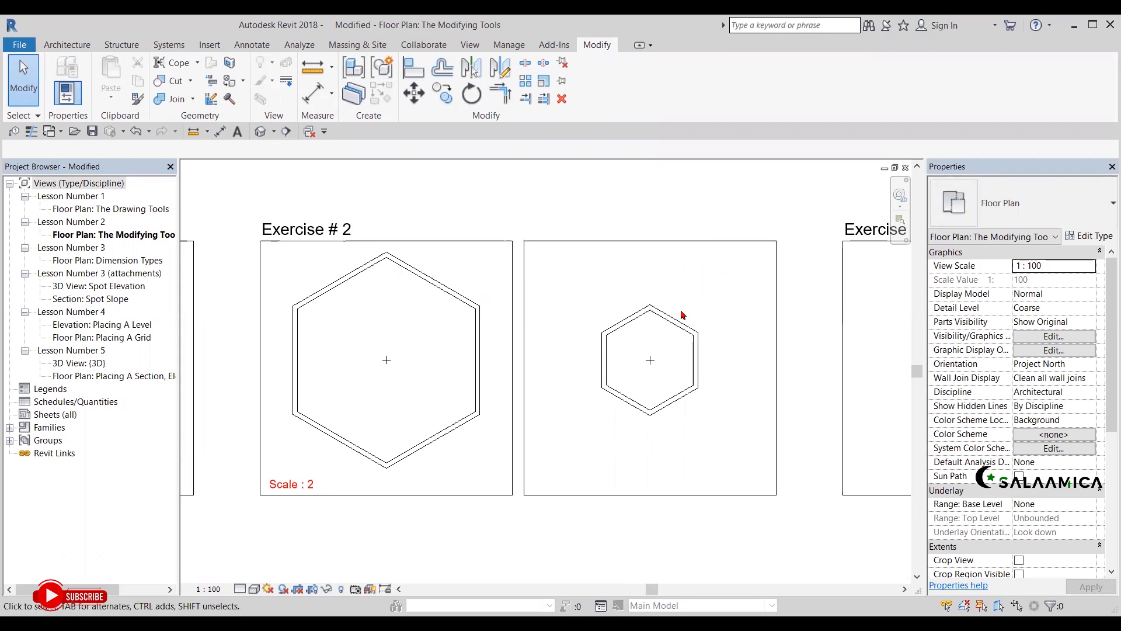
pyautogui.press('Tab')
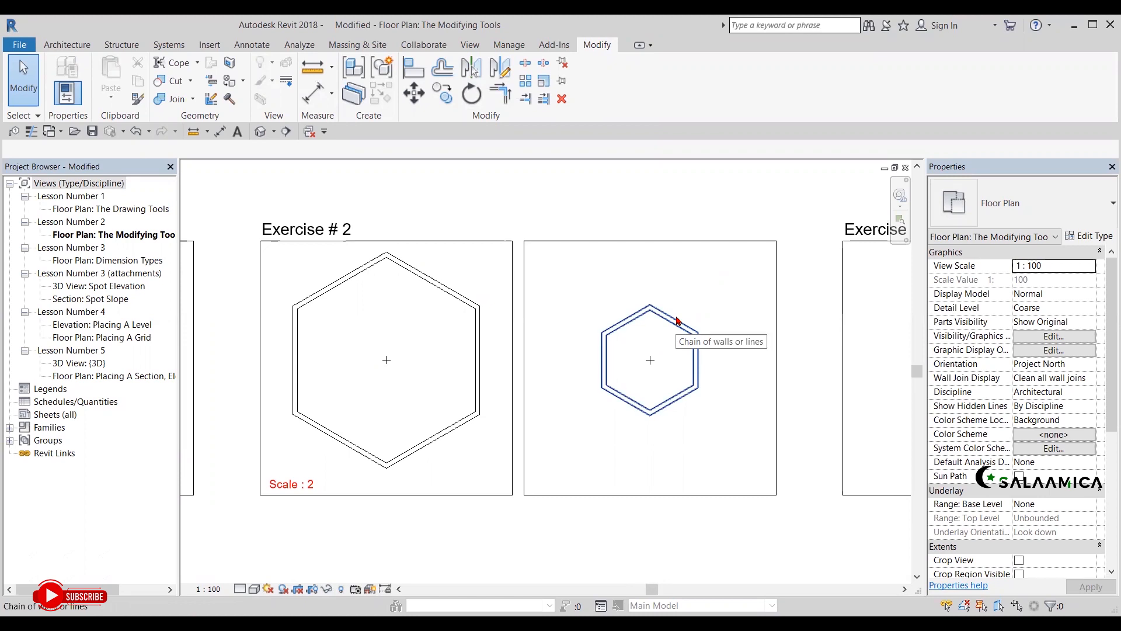
pyautogui.click(677, 320)
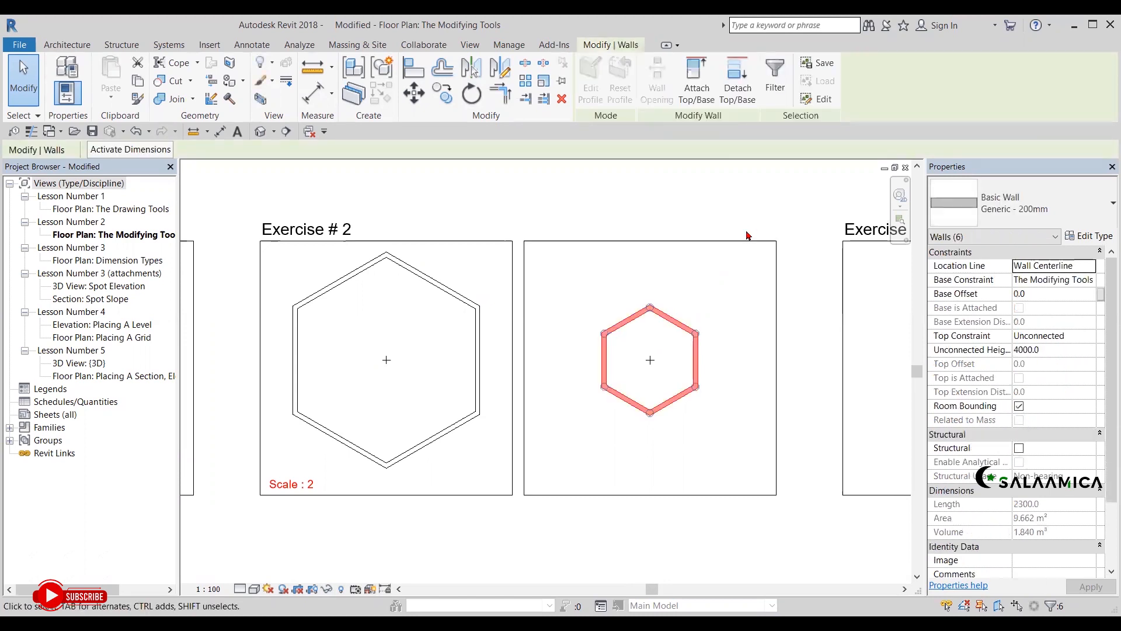
pyautogui.press('r')
pyautogui.press('e')
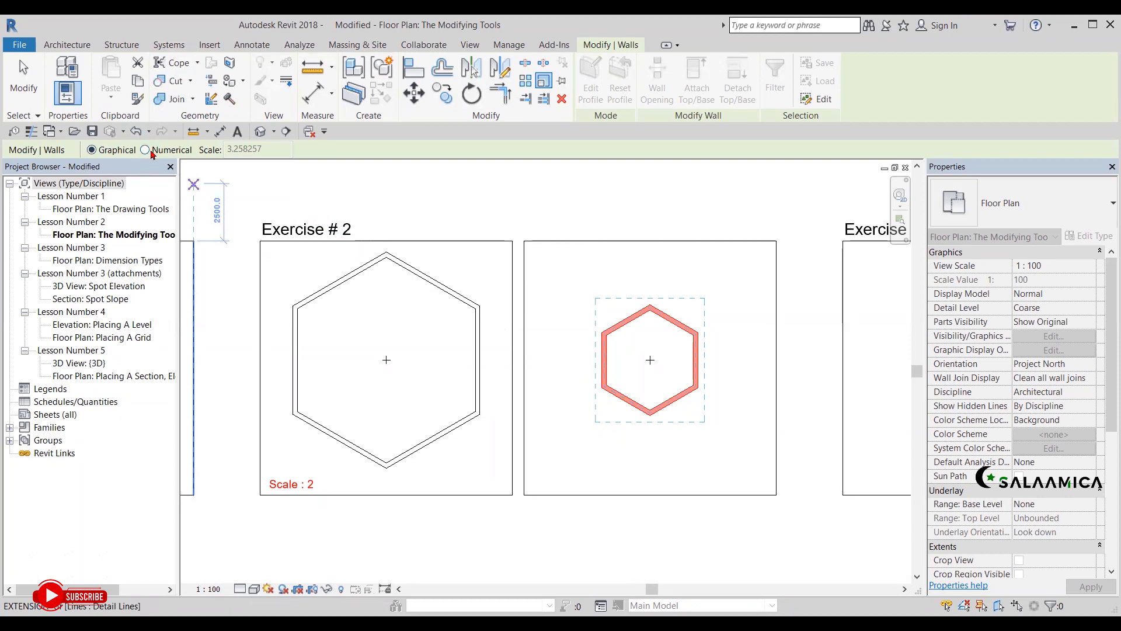
pyautogui.click(151, 153)
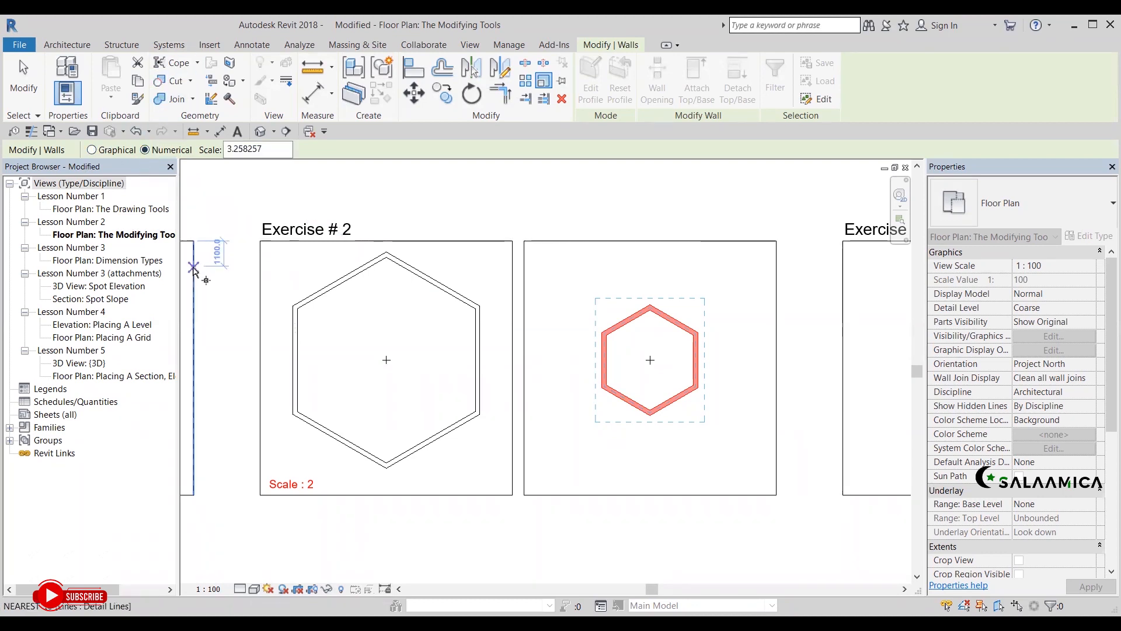
pyautogui.moveTo(277, 150); pyautogui.dragTo(224, 150)
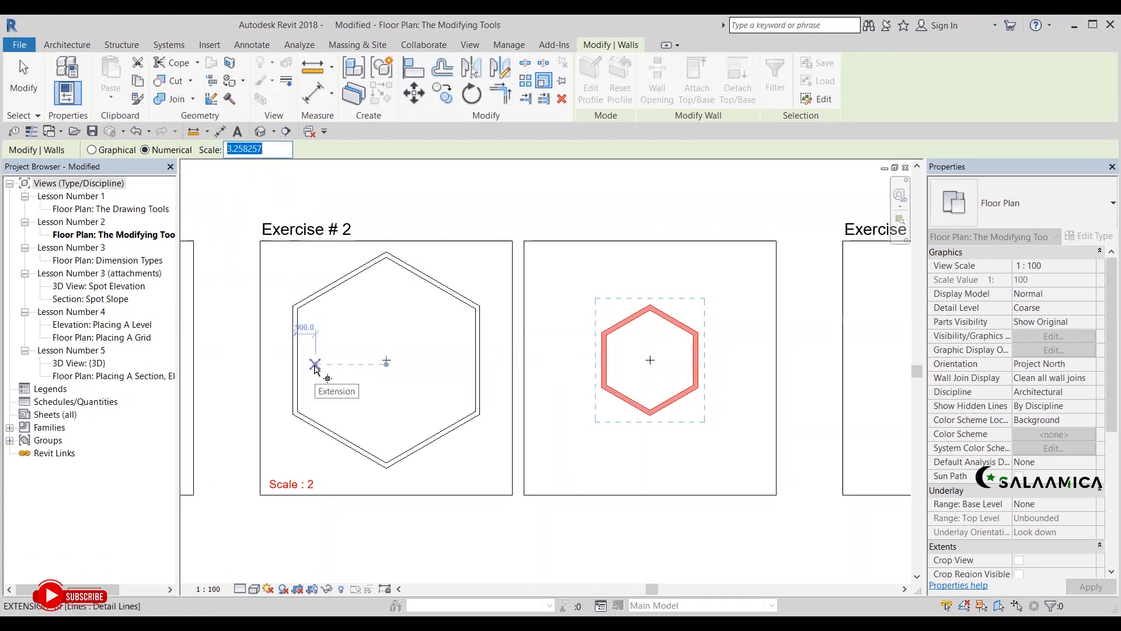
pyautogui.write('2')
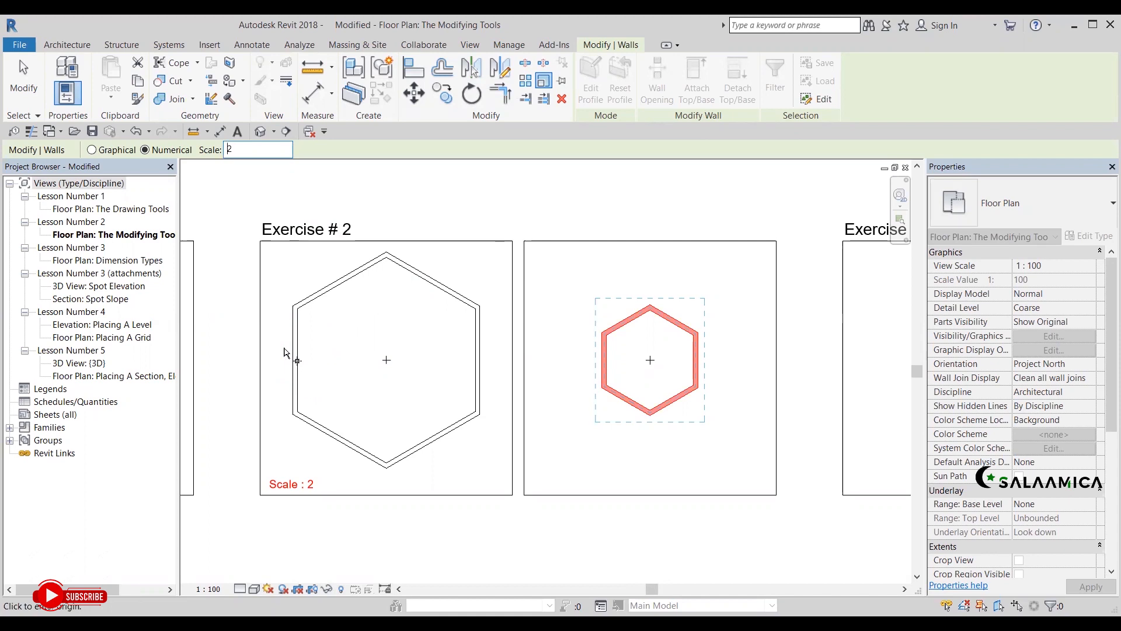
pyautogui.scroll(5, 666, 363)
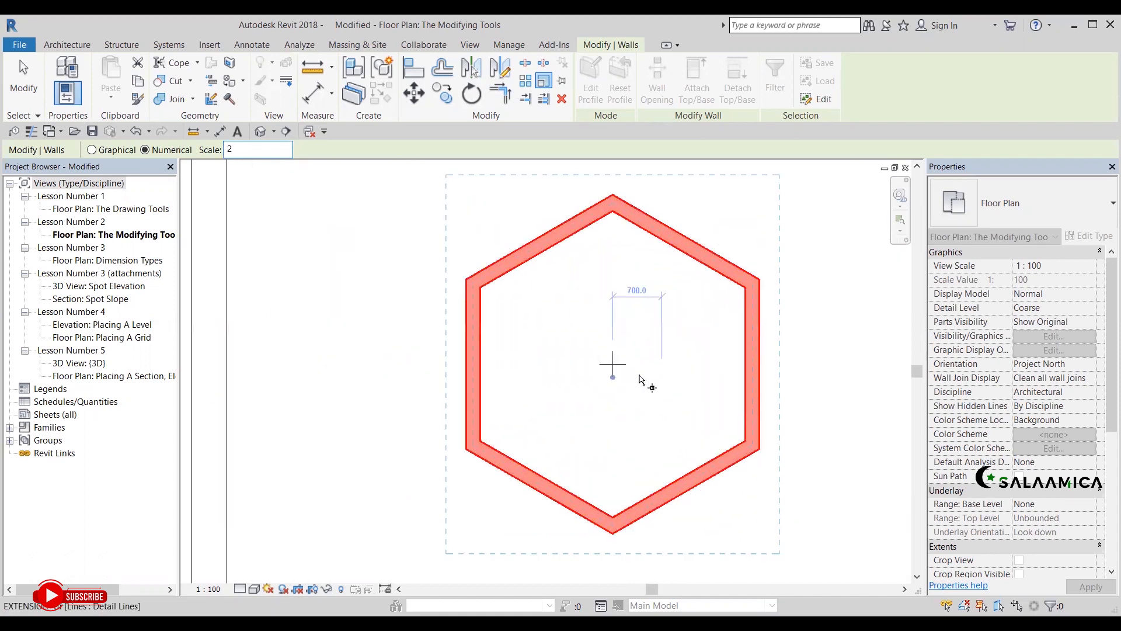
pyautogui.scroll(1, 641, 380)
pyautogui.click(607, 366)
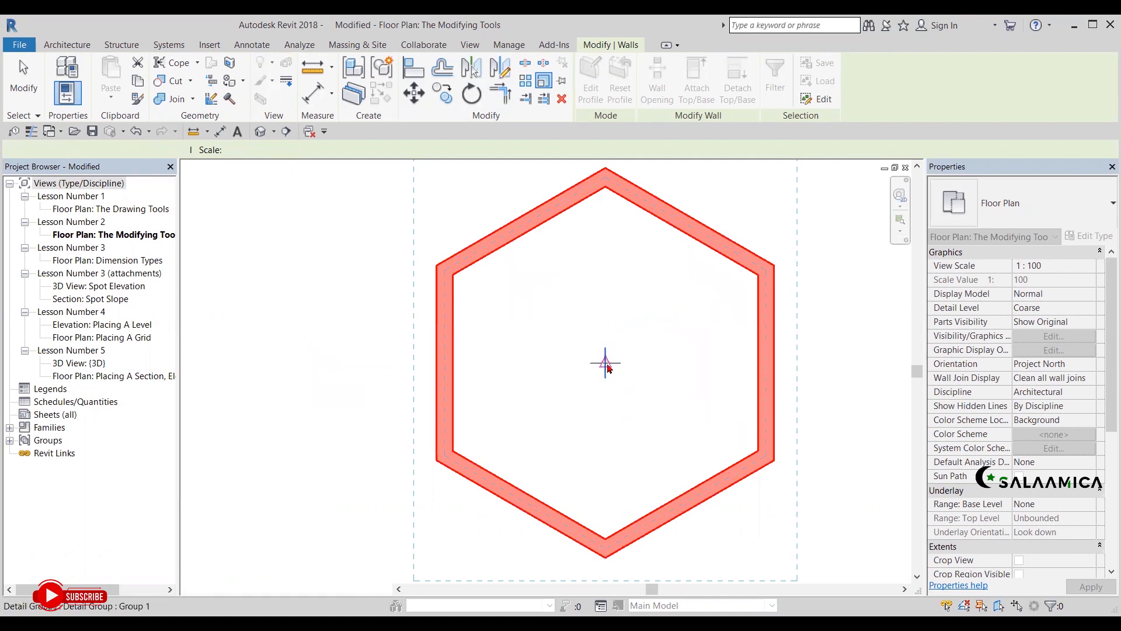
pyautogui.scroll(-5, 607, 366)
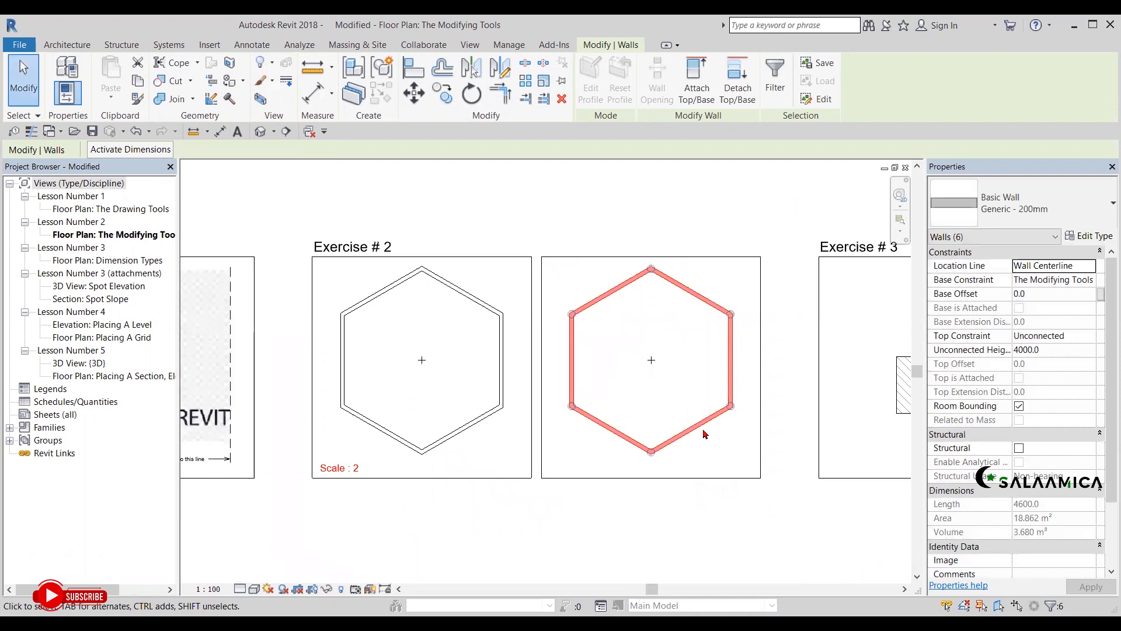
# Clear the hexagon wall selection and examine the Exercise # 3 filled region panels with their basepoint and sketch-editing note.
pyautogui.click(582, 211)
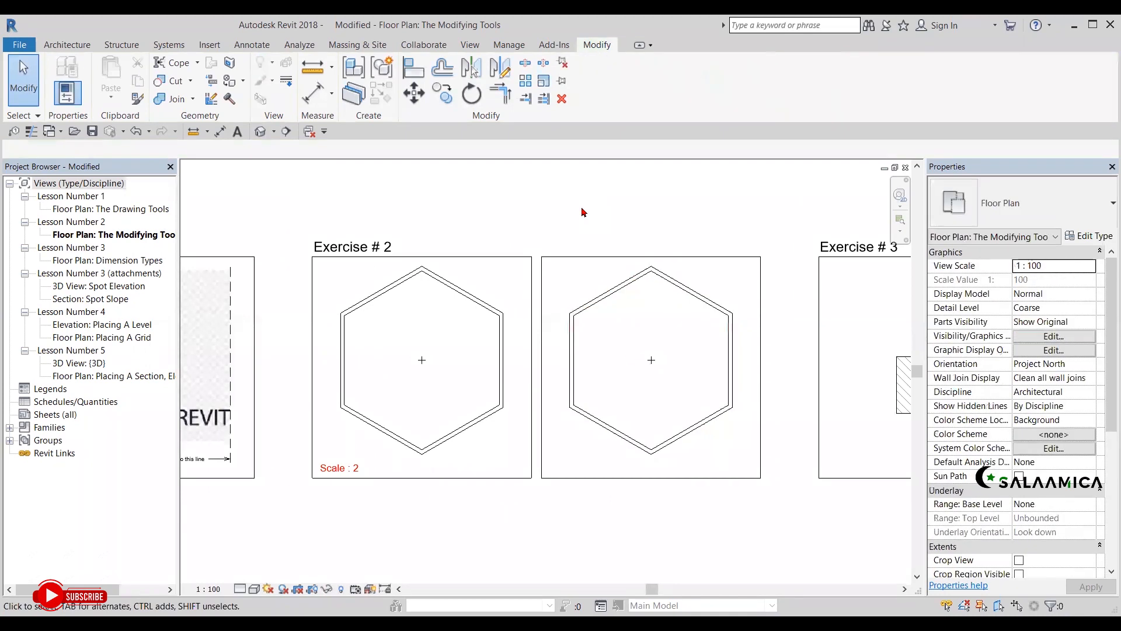
pyautogui.scroll(-3, 582, 205)
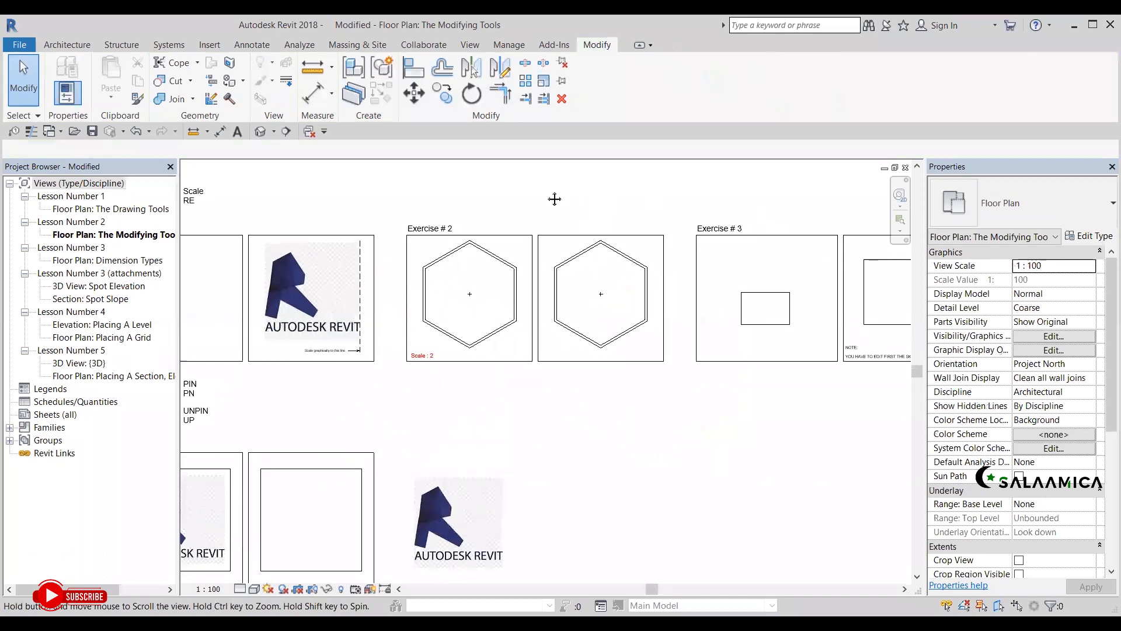
pyautogui.scroll(2, 676, 193)
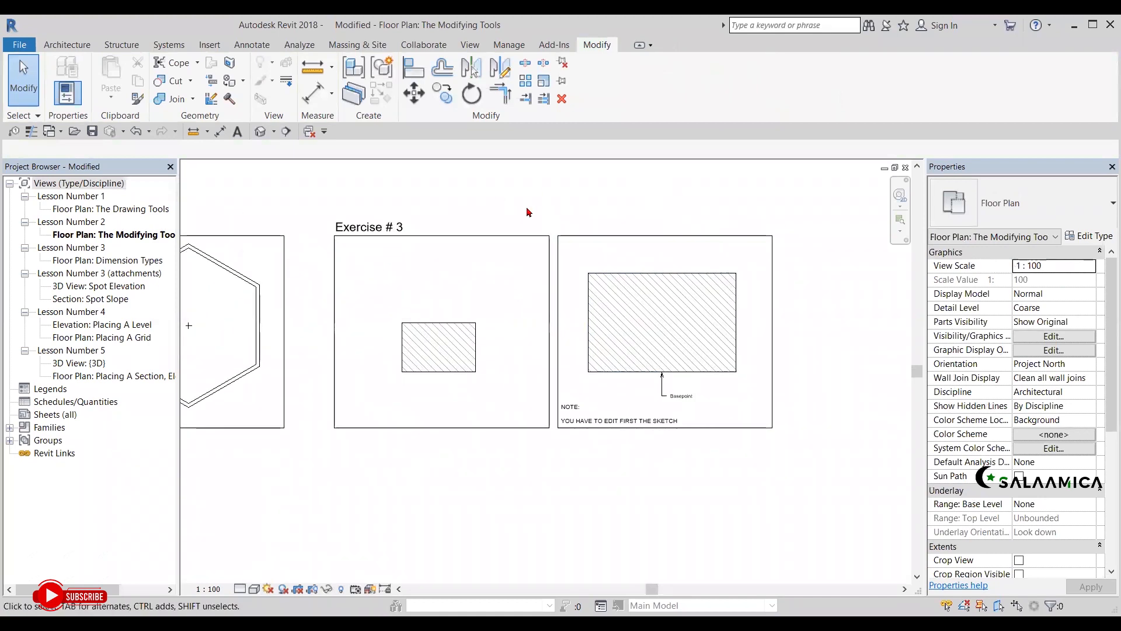
pyautogui.scroll(1, 554, 283)
pyautogui.scroll(1, 554, 283)
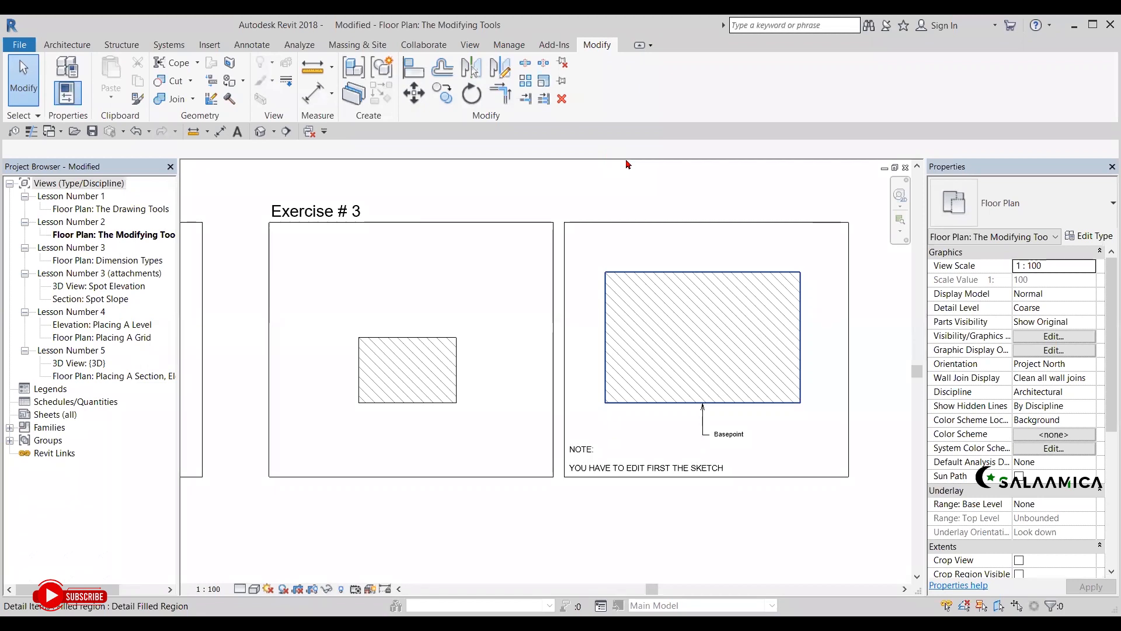
pyautogui.click(648, 238)
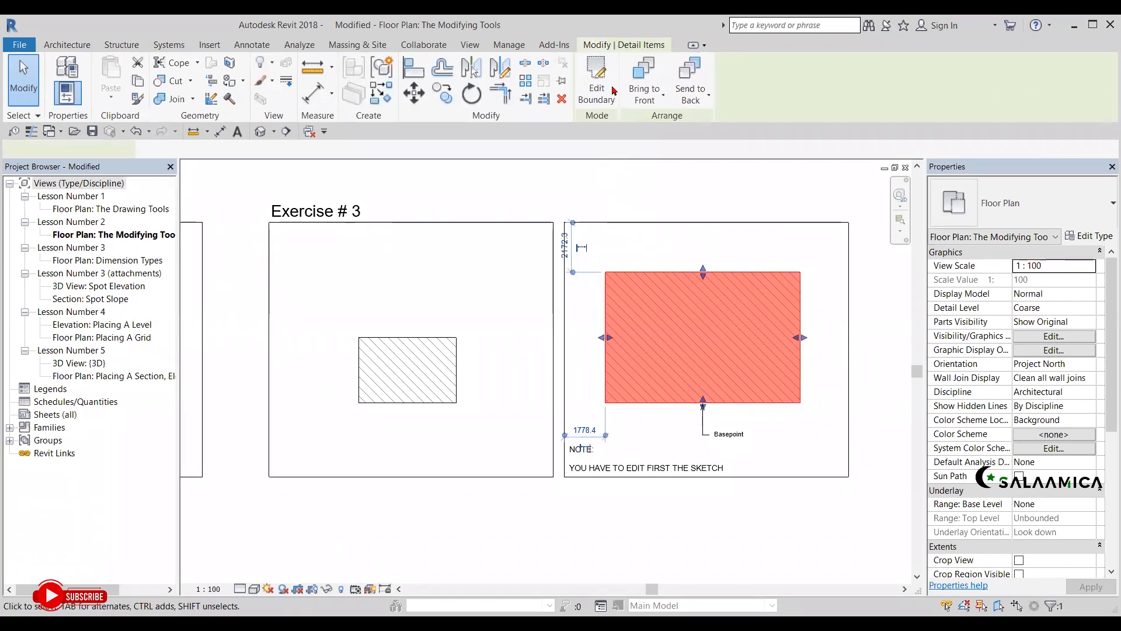
pyautogui.click(612, 89)
pyautogui.scroll(2, 819, 320)
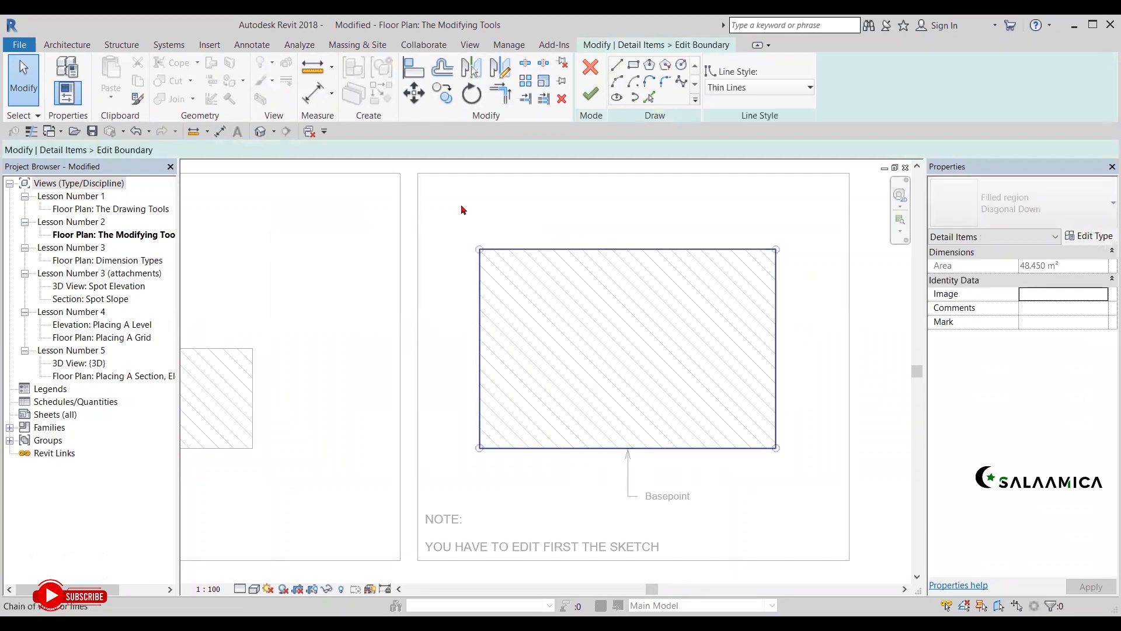
pyautogui.press('r')
pyautogui.press('e')
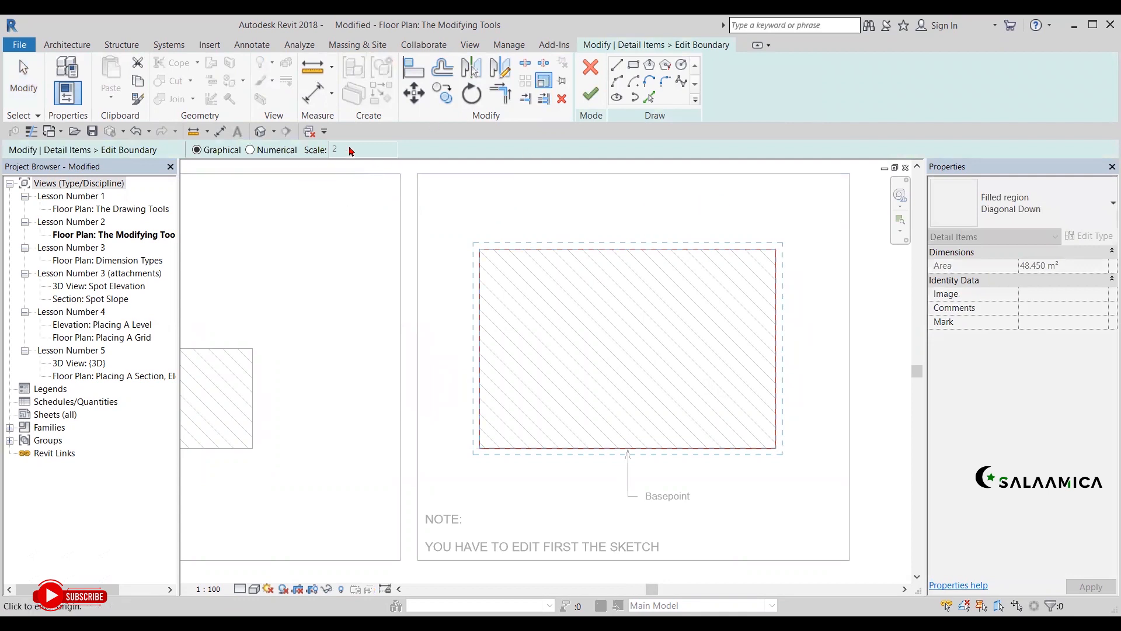
pyautogui.click(589, 71)
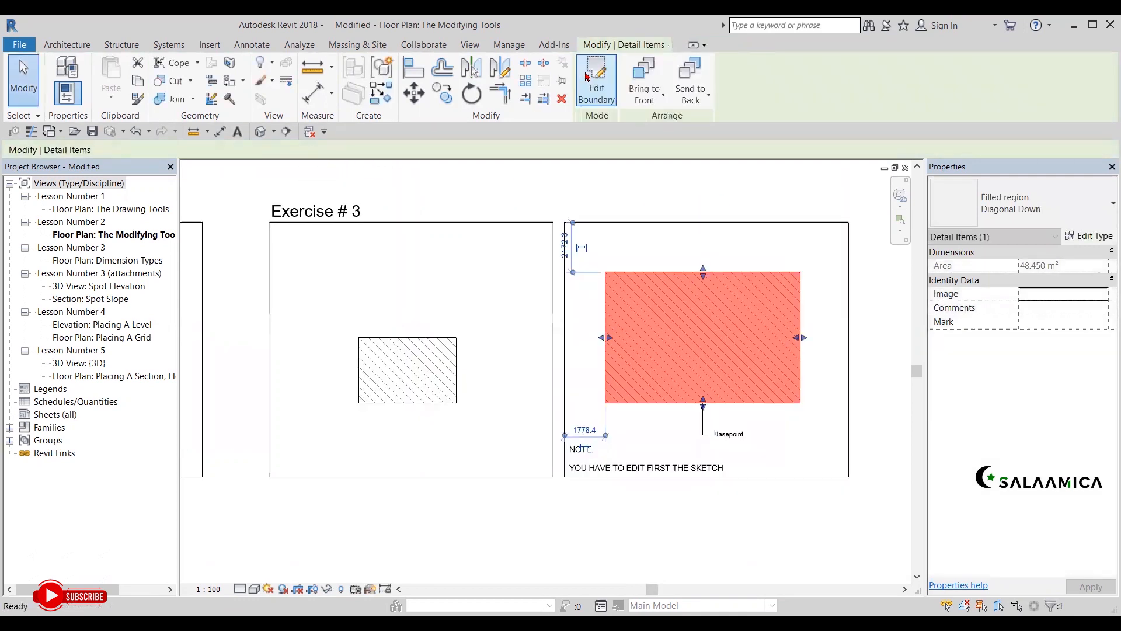
pyautogui.press('Escape')
# Examine the PIN and UNPIN section's shortcut keys, the Exercise # 1 image panels and the note in the practice panel.
pyautogui.scroll(-4, 743, 272)
pyautogui.moveTo(737, 296); pyautogui.dragTo(899, 246, button='middle')
pyautogui.moveTo(350, 358); pyautogui.dragTo(578, 295, button='middle')
pyautogui.scroll(3, 555, 330)
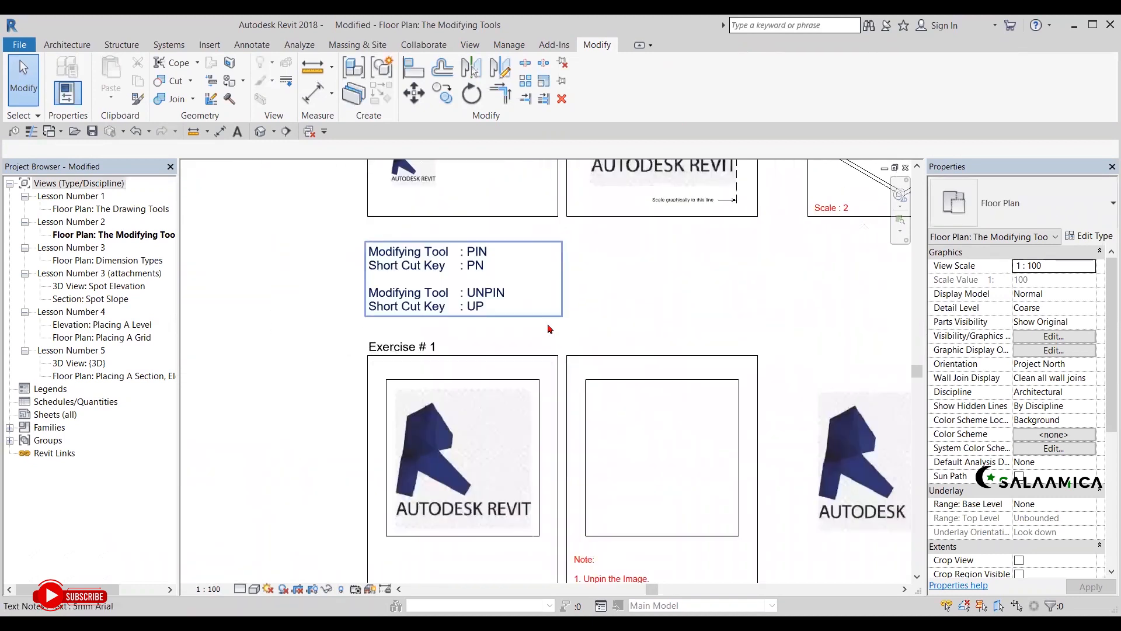
pyautogui.scroll(-1, 405, 230)
pyautogui.moveTo(393, 281); pyautogui.dragTo(393, 272, button='middle')
pyautogui.moveTo(616, 294); pyautogui.dragTo(522, 204, button='middle')
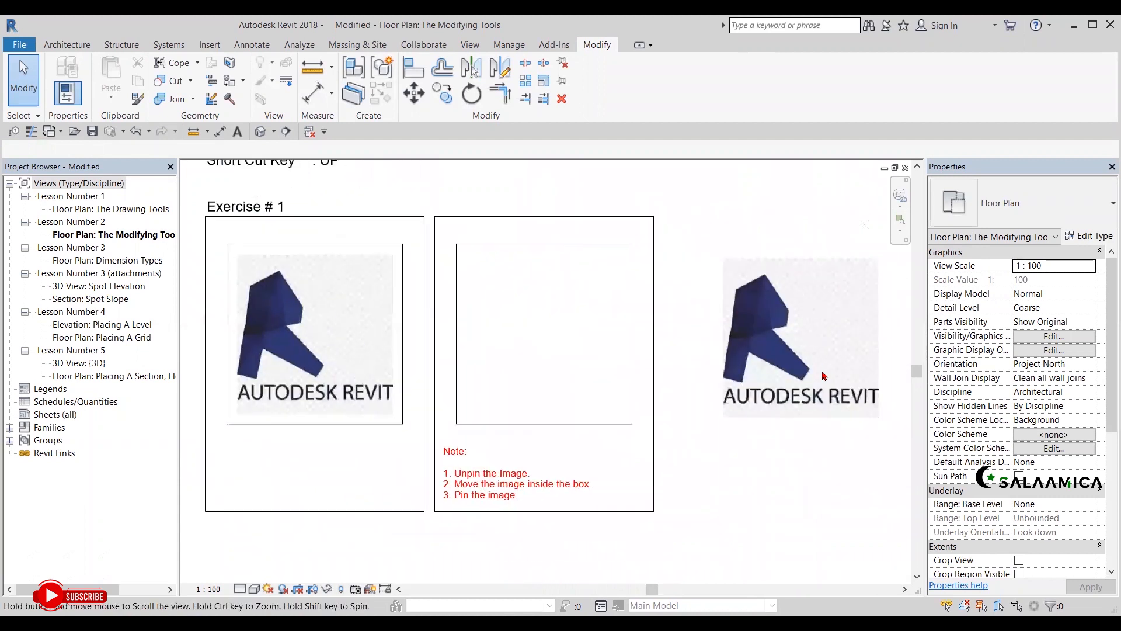
# Try to move the pinned Revit logo image into the empty box of the Exercise # 1 practice panel.
pyautogui.click(781, 337)
pyautogui.click(618, 365)
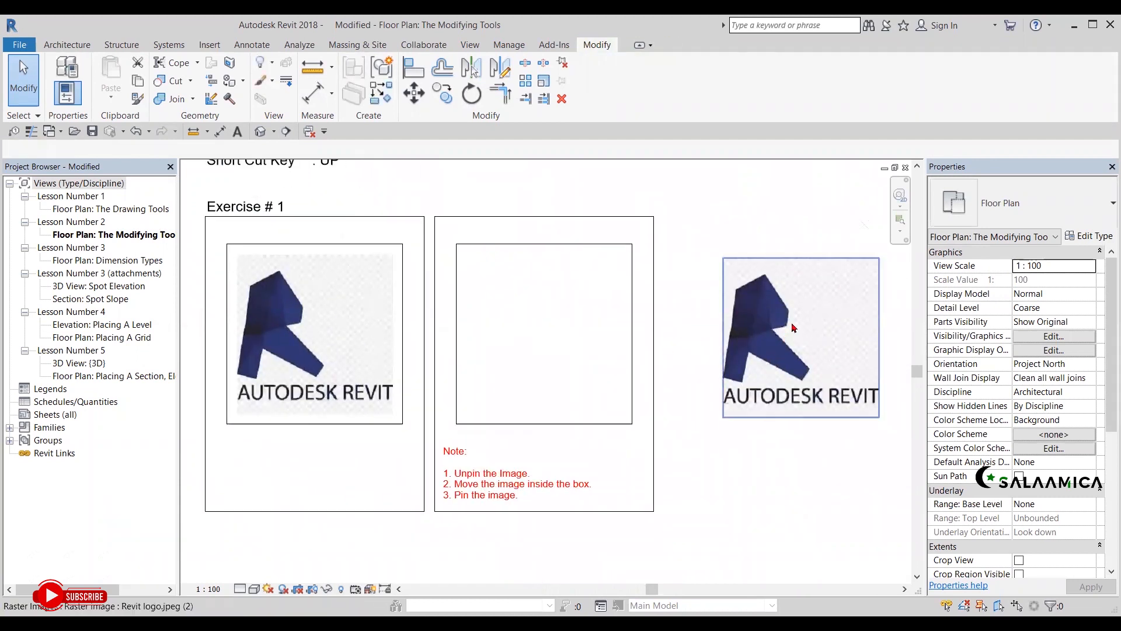
pyautogui.click(804, 321)
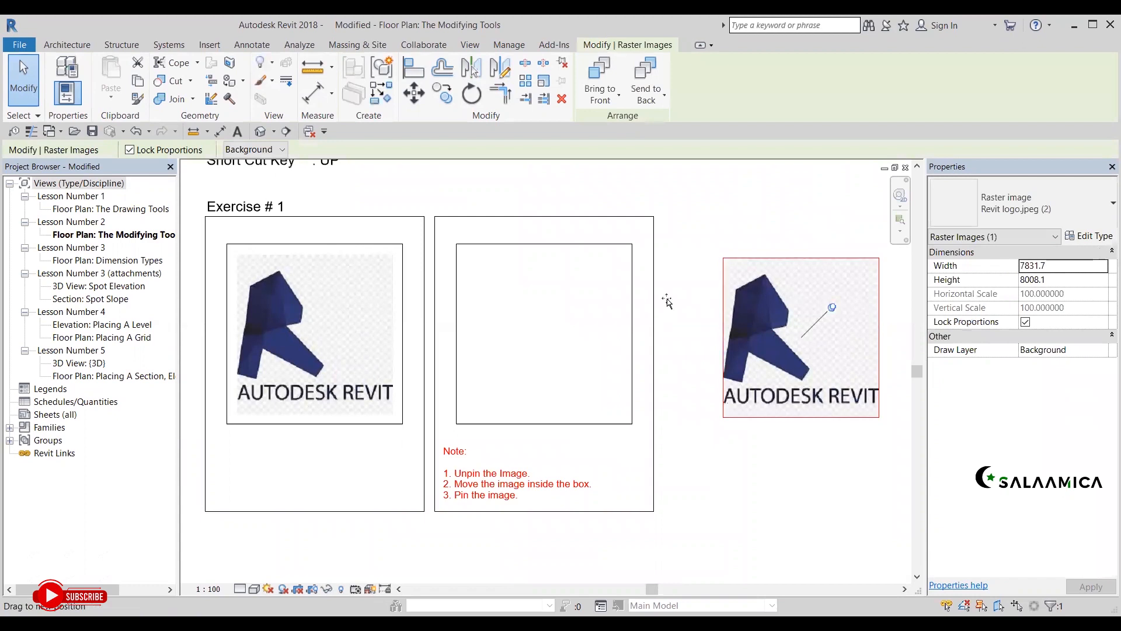
pyautogui.click(706, 315)
pyautogui.moveTo(794, 307); pyautogui.dragTo(553, 303)
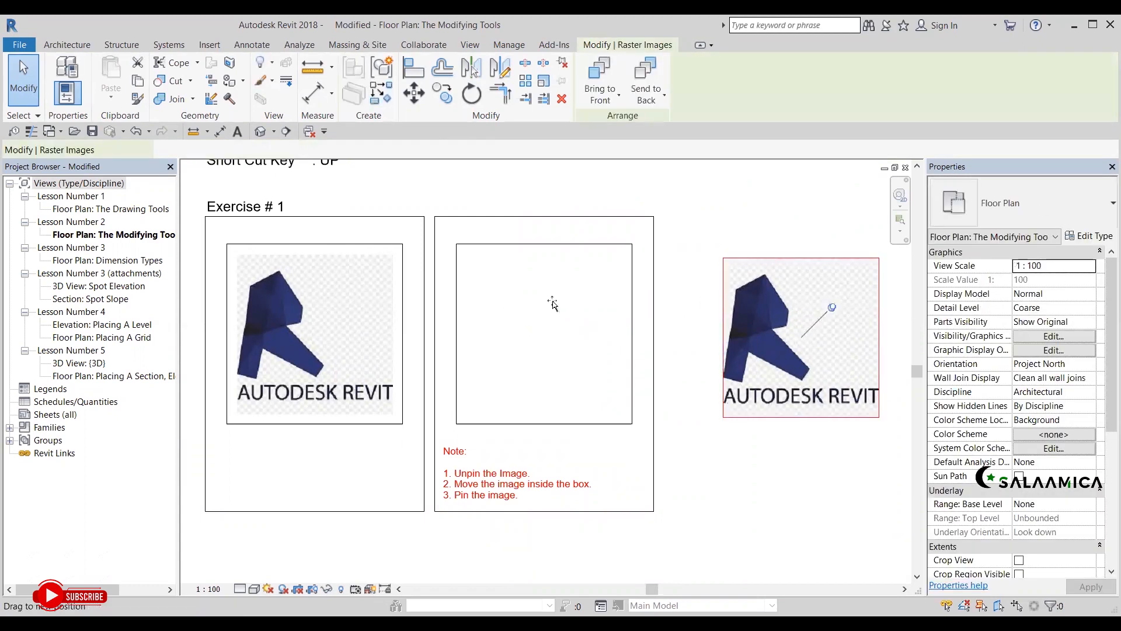
pyautogui.click(777, 287)
pyautogui.click(609, 283)
pyautogui.click(756, 281)
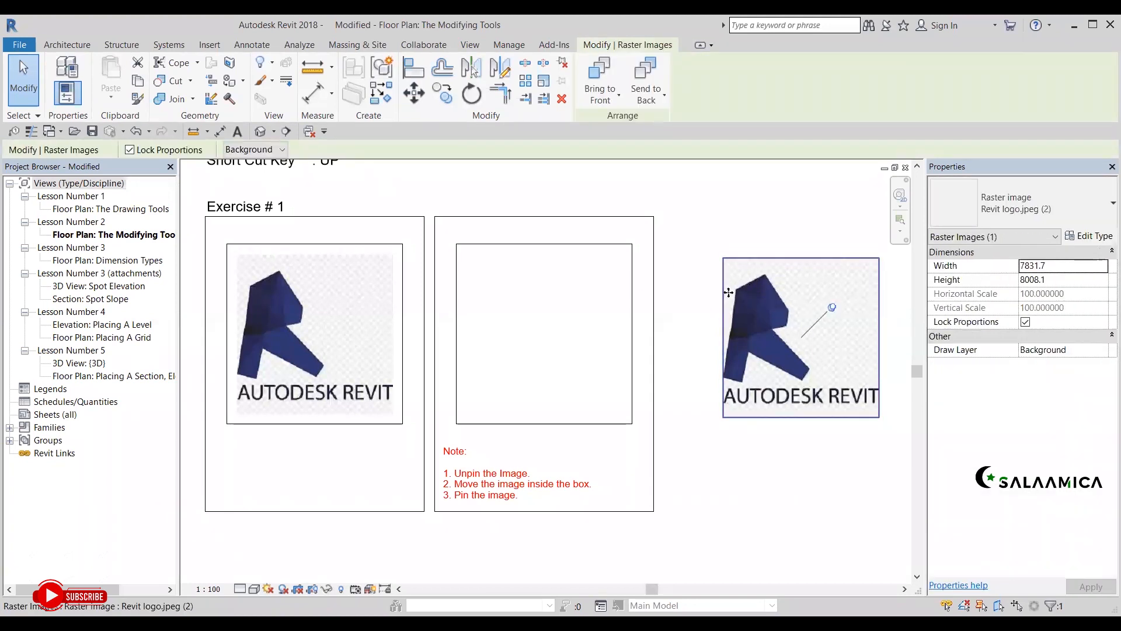
pyautogui.scroll(-1, 724, 233)
pyautogui.click(742, 197)
pyautogui.moveTo(741, 197); pyautogui.dragTo(728, 249, button='middle')
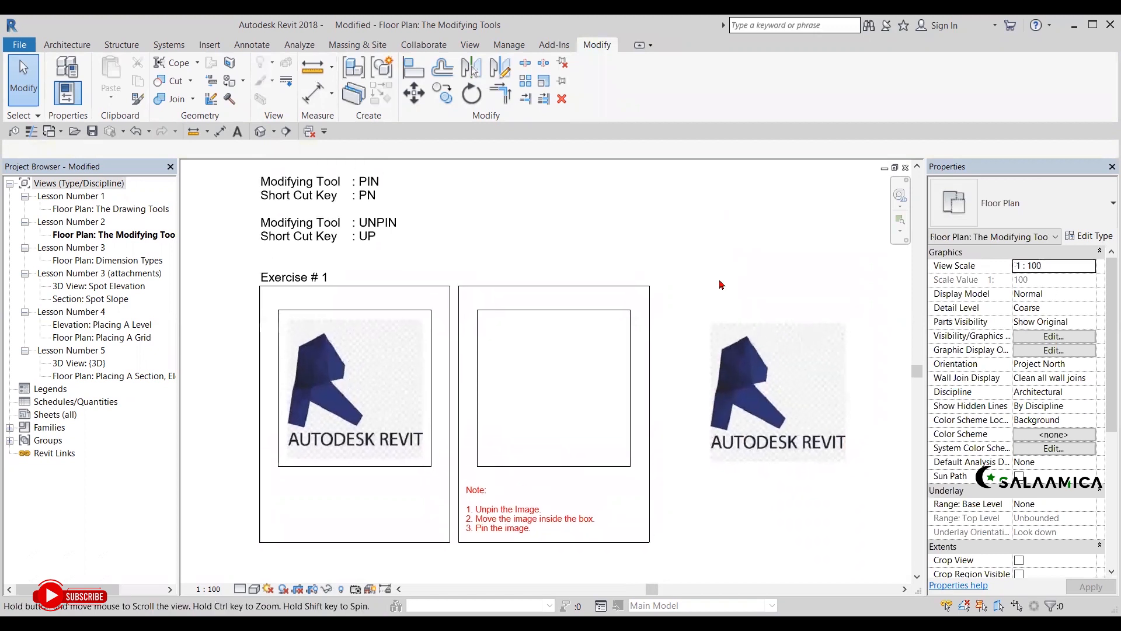
# Unpin the Revit logo image and move it inside the empty box of the Exercise # 1 practice panel.
pyautogui.click(740, 336)
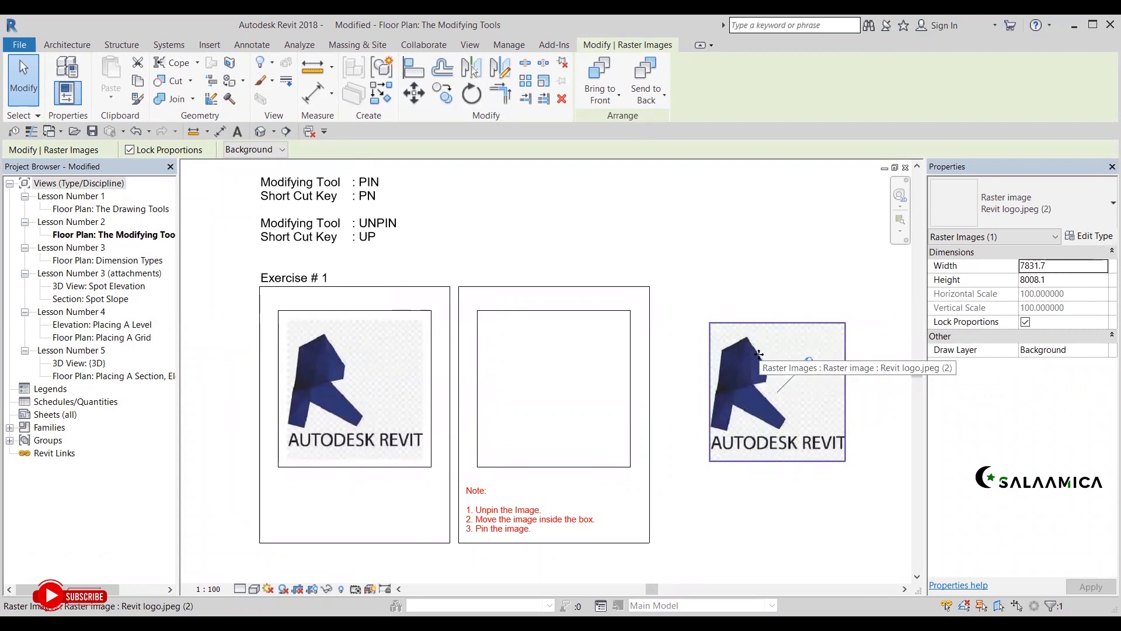
pyautogui.press('u')
pyautogui.press('p')
pyautogui.moveTo(787, 377); pyautogui.dragTo(577, 363)
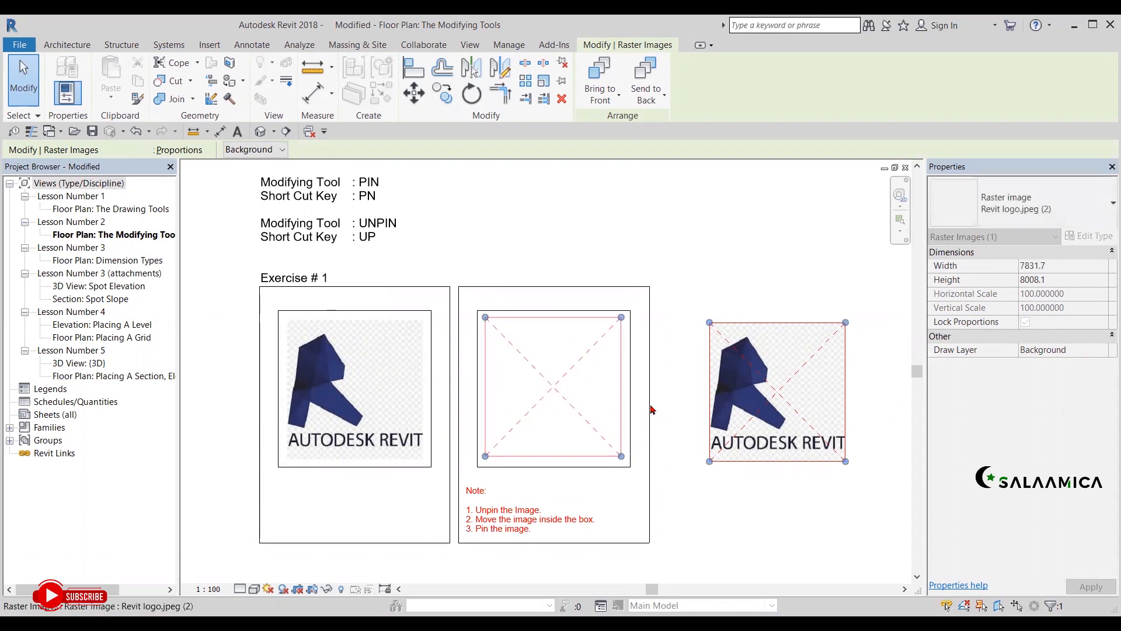
pyautogui.click(689, 428)
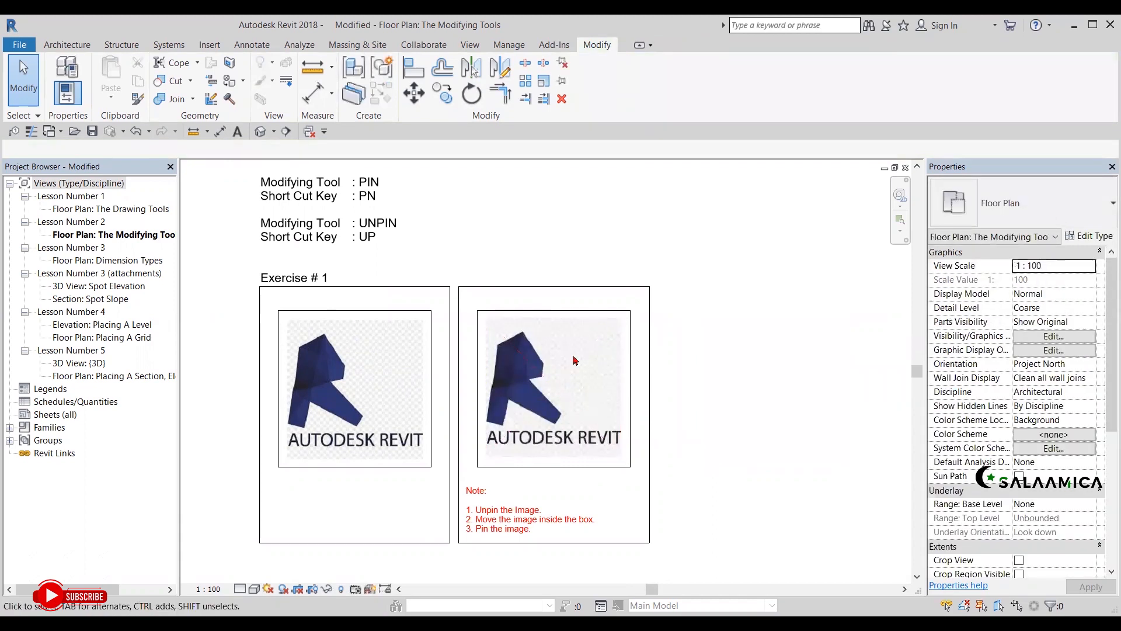
# Move the unpinned logo image partly out of its box as a trial, and undo that move.
pyautogui.moveTo(533, 421); pyautogui.dragTo(607, 333)
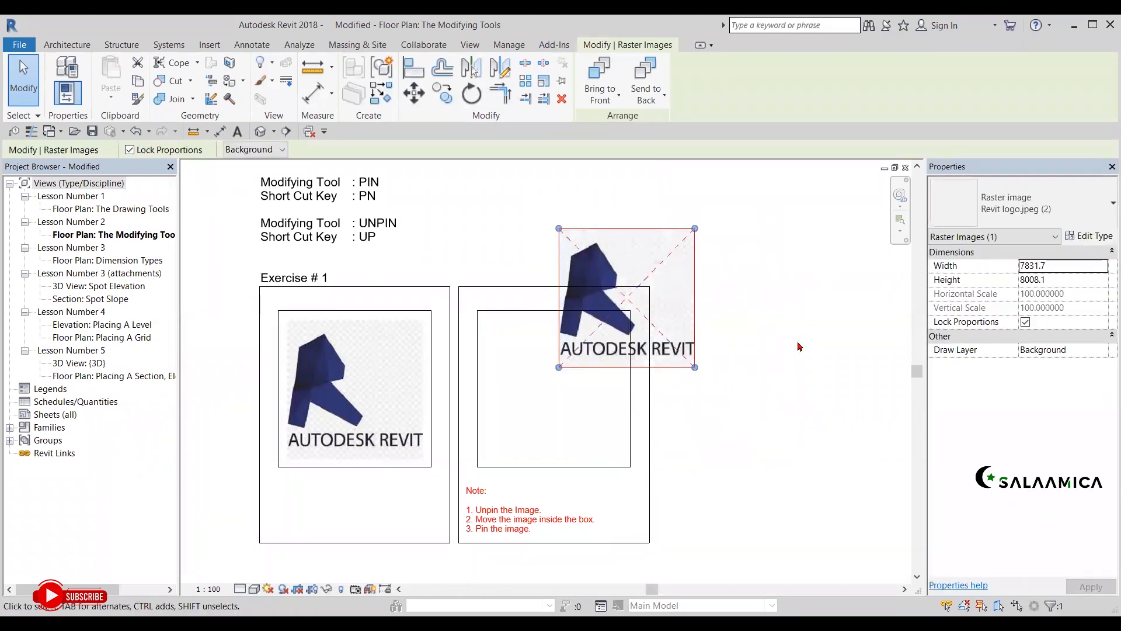
pyautogui.hotkey('ctrl', 'z')
# Pin the logo image in place inside the practice box and test the pin by trying to move the image.
pyautogui.click(568, 371)
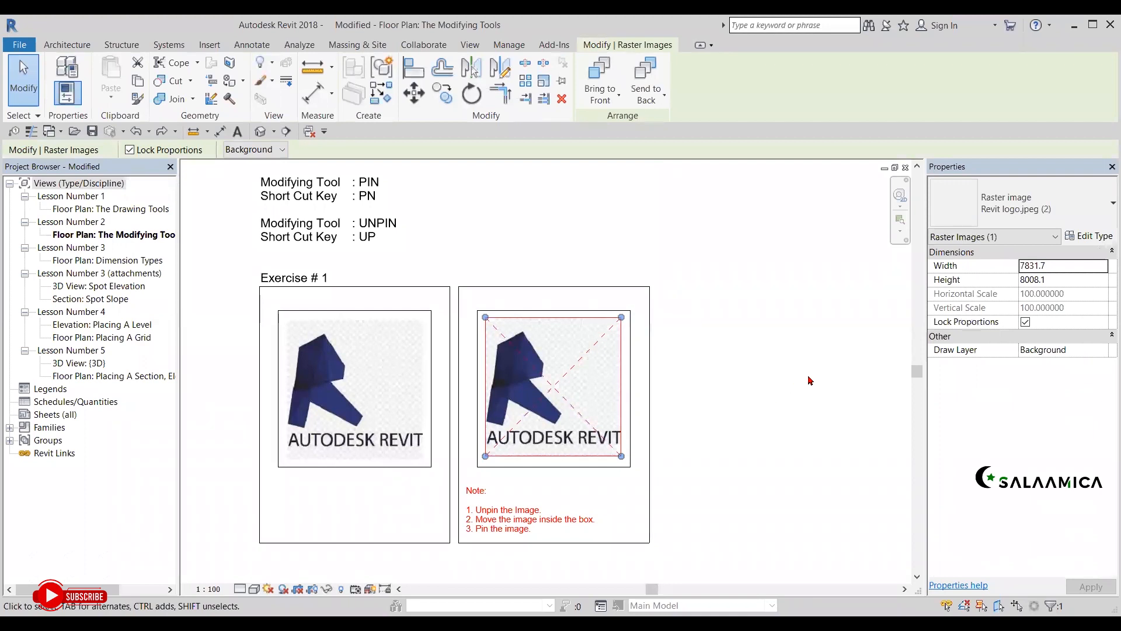
pyautogui.press('r')
pyautogui.press('o')
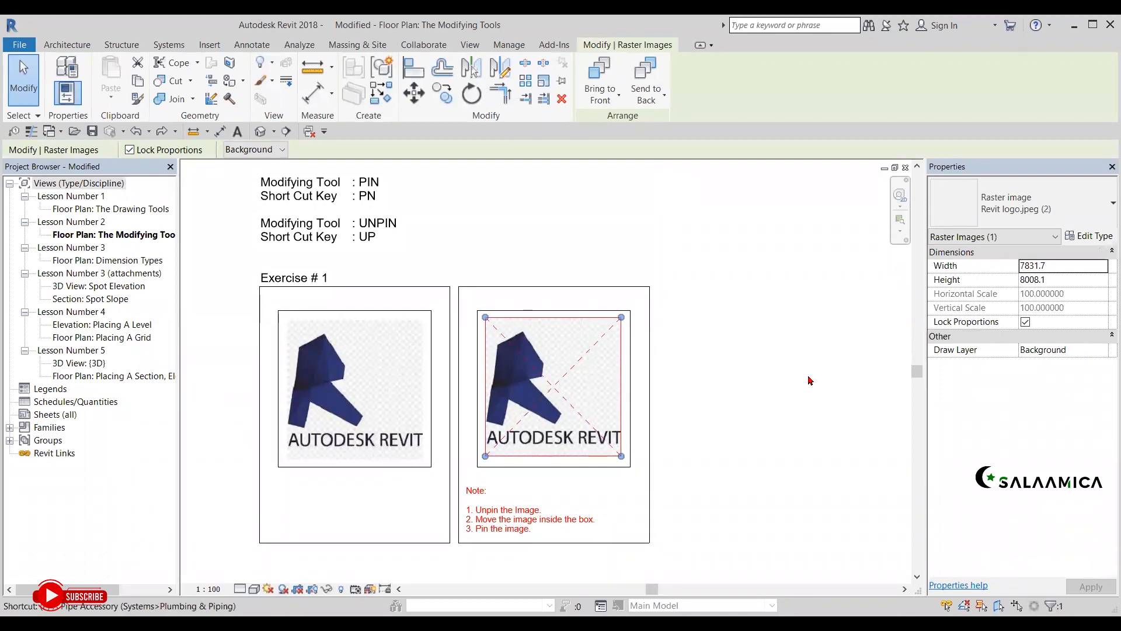
pyautogui.press('Escape')
pyautogui.press('Escape')
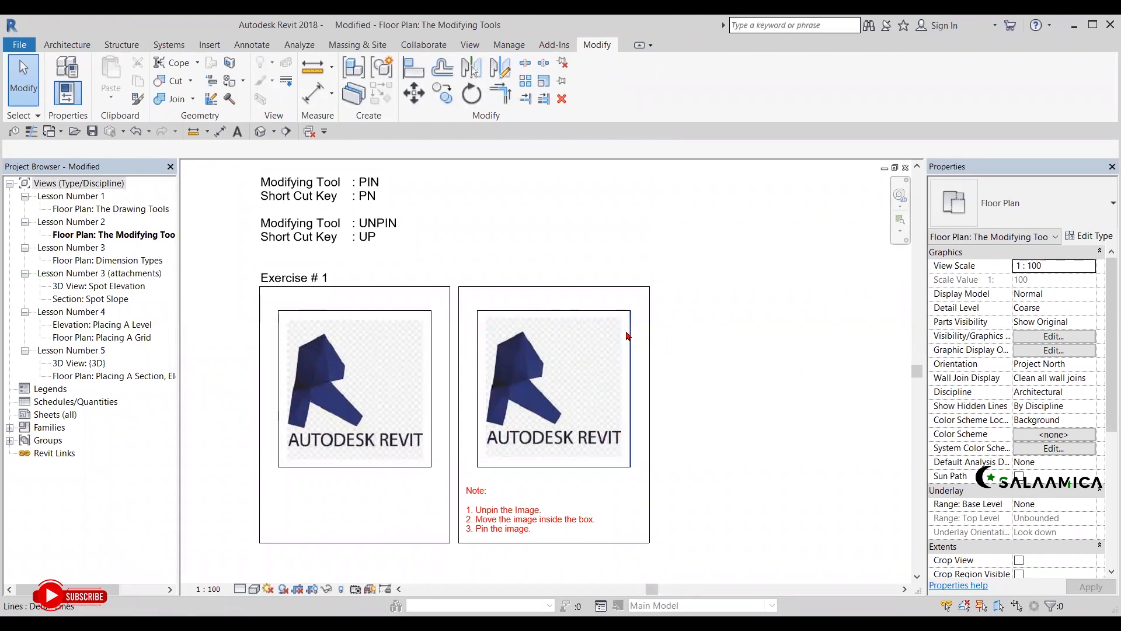
pyautogui.click(578, 337)
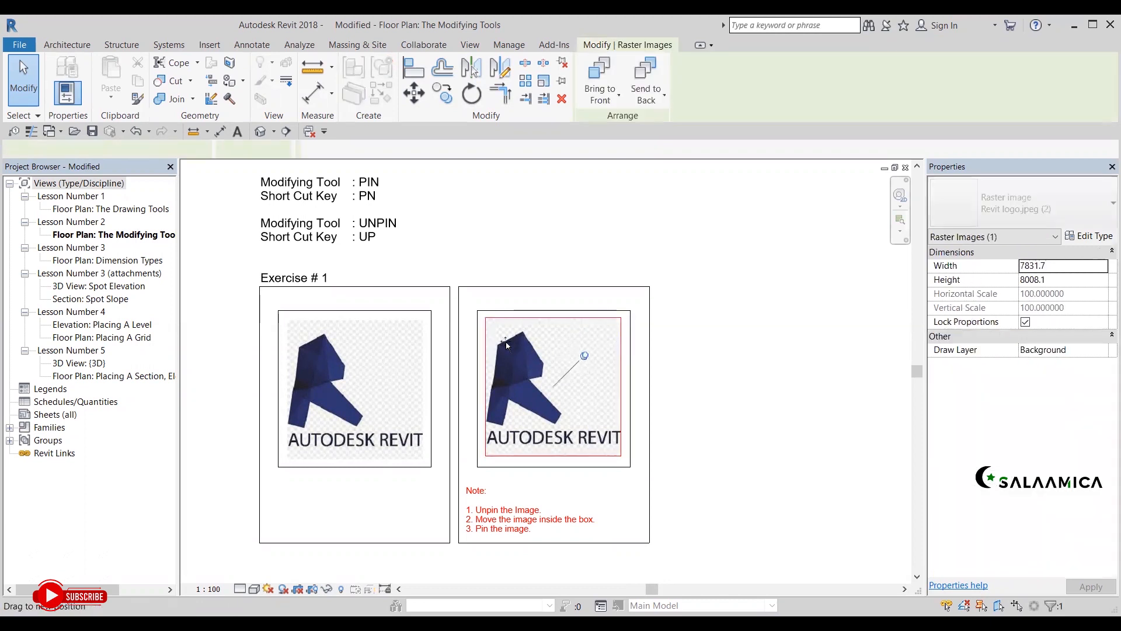
pyautogui.click(731, 317)
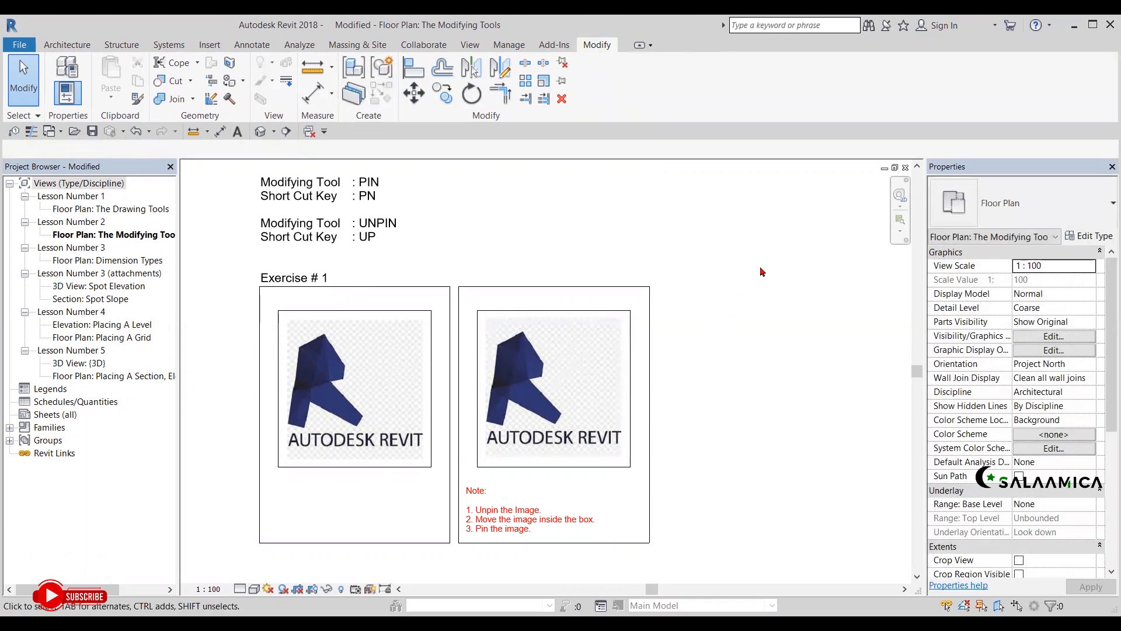
# Review the finished Scale and PIN exercises, and open the Dimension Types floor plan under Lesson Number 3.
pyautogui.scroll(-4, 701, 297)
pyautogui.moveTo(741, 293); pyautogui.dragTo(514, 448, button='middle')
pyautogui.moveTo(568, 408); pyautogui.dragTo(637, 396, button='middle')
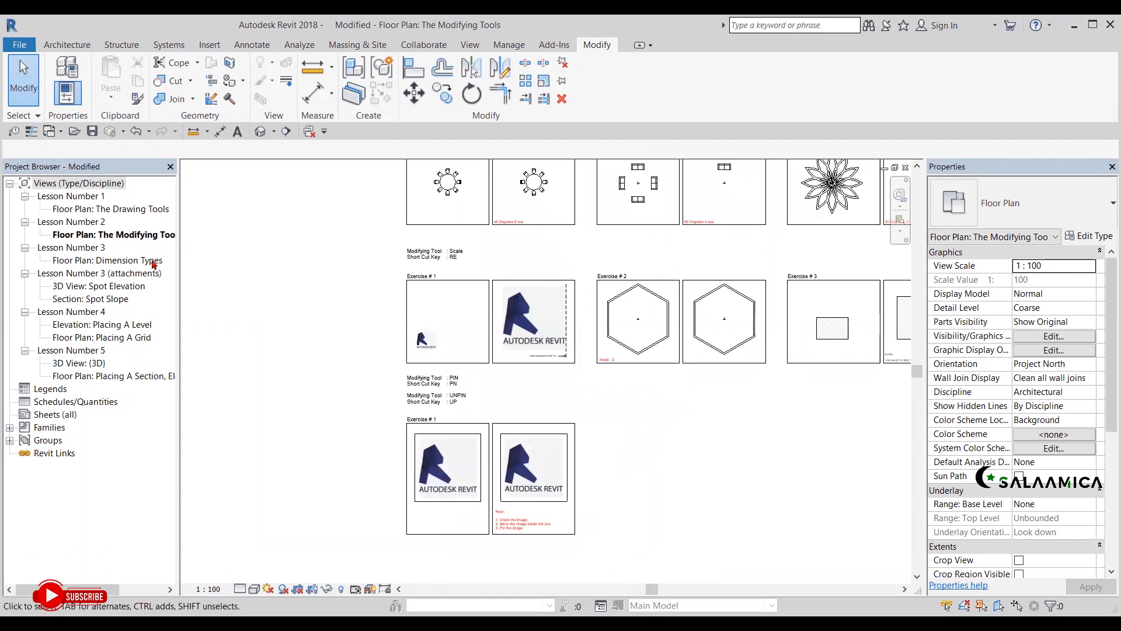
pyautogui.doubleClick(119, 263)
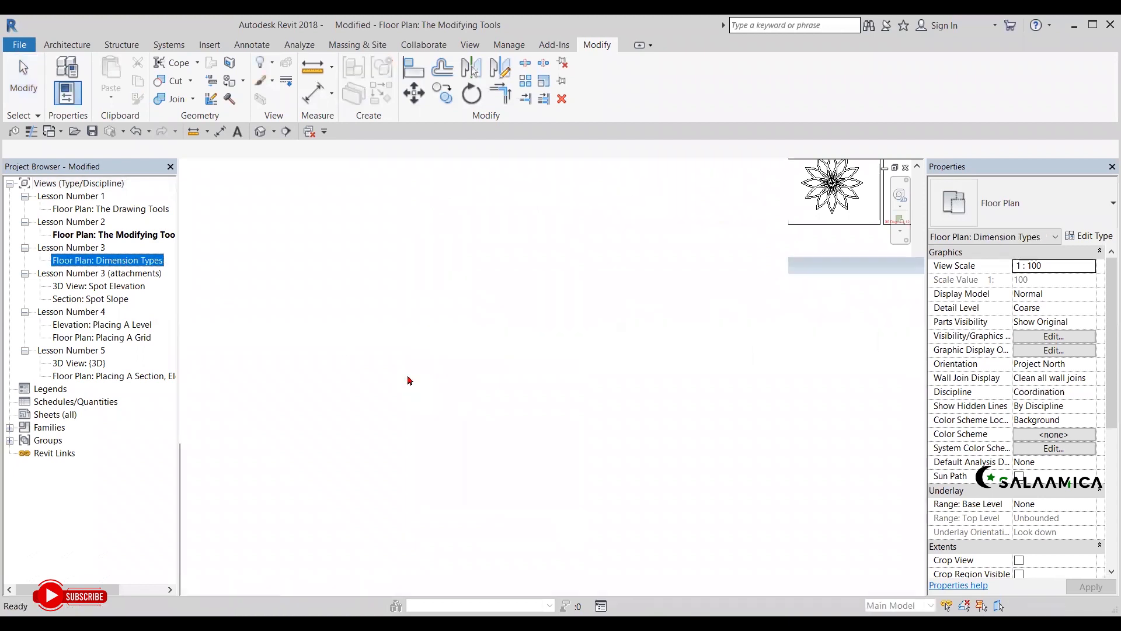